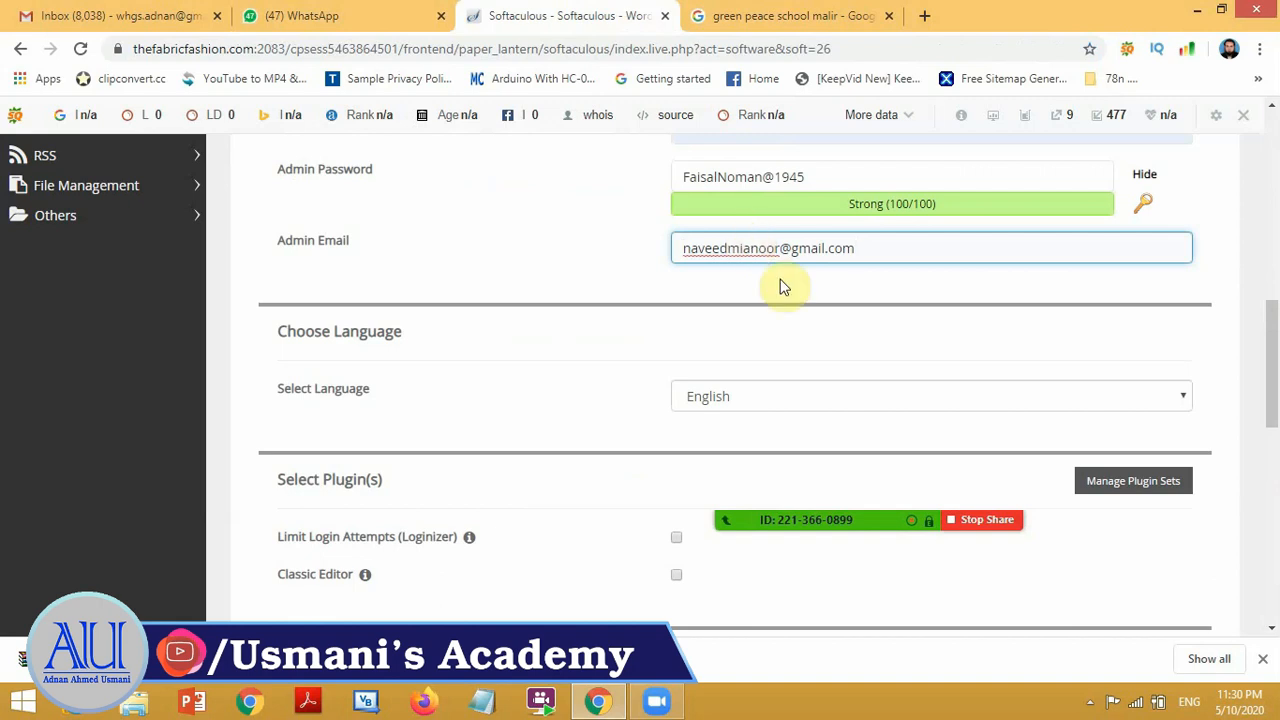
# Step: Set the installation details to be emailed to the admin's e-mail address and install WordPress
pyautogui.moveTo(1277, 377); pyautogui.dragTo(1275, 557)
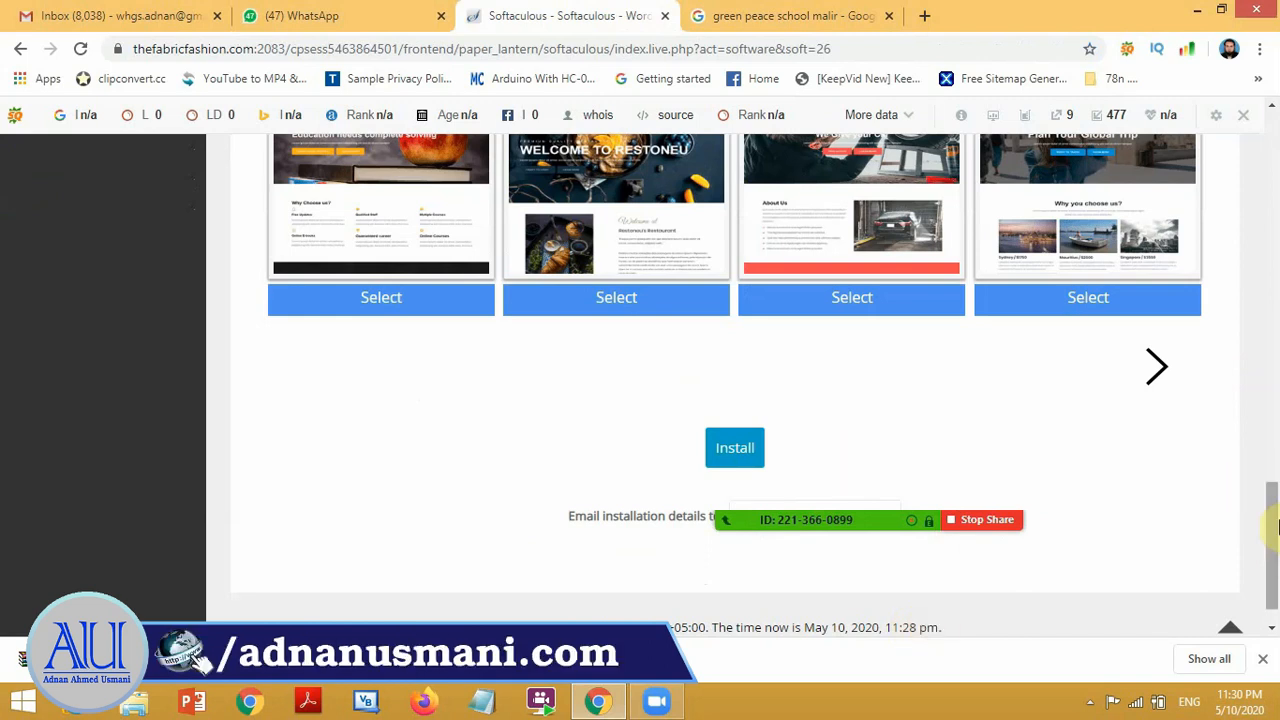
pyautogui.scroll(-1, 1276, 525)
pyautogui.click(833, 470)
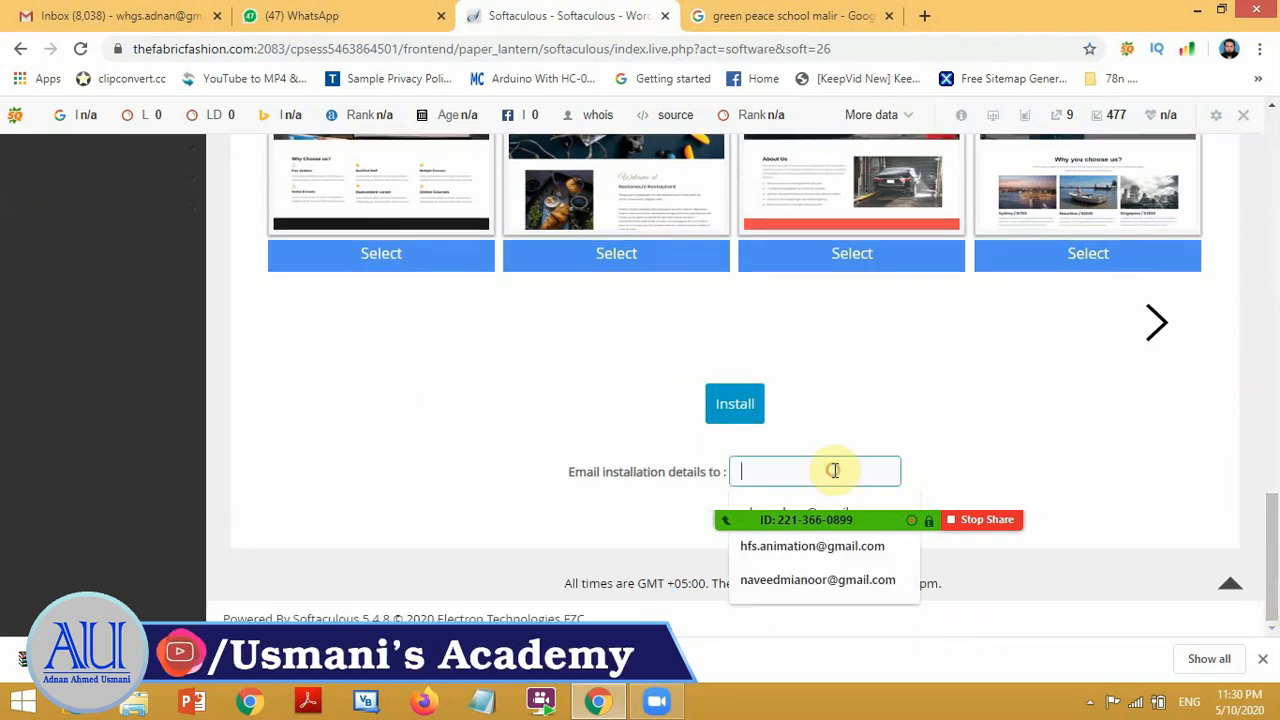
pyautogui.click(817, 582)
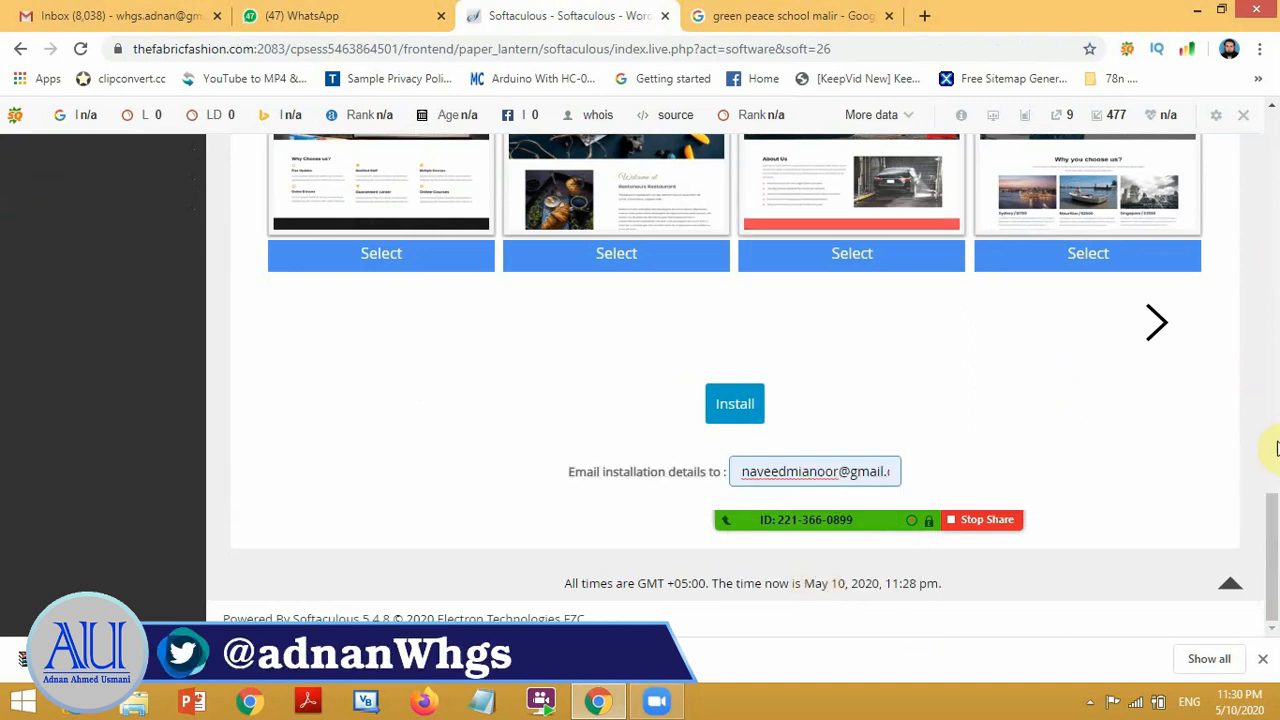
pyautogui.moveTo(1272, 525)
pyautogui.mouseDown()
pyautogui.moveTo(1277, 225)
pyautogui.moveTo(1272, 540)
pyautogui.mouseUp()
pyautogui.click(722, 405)
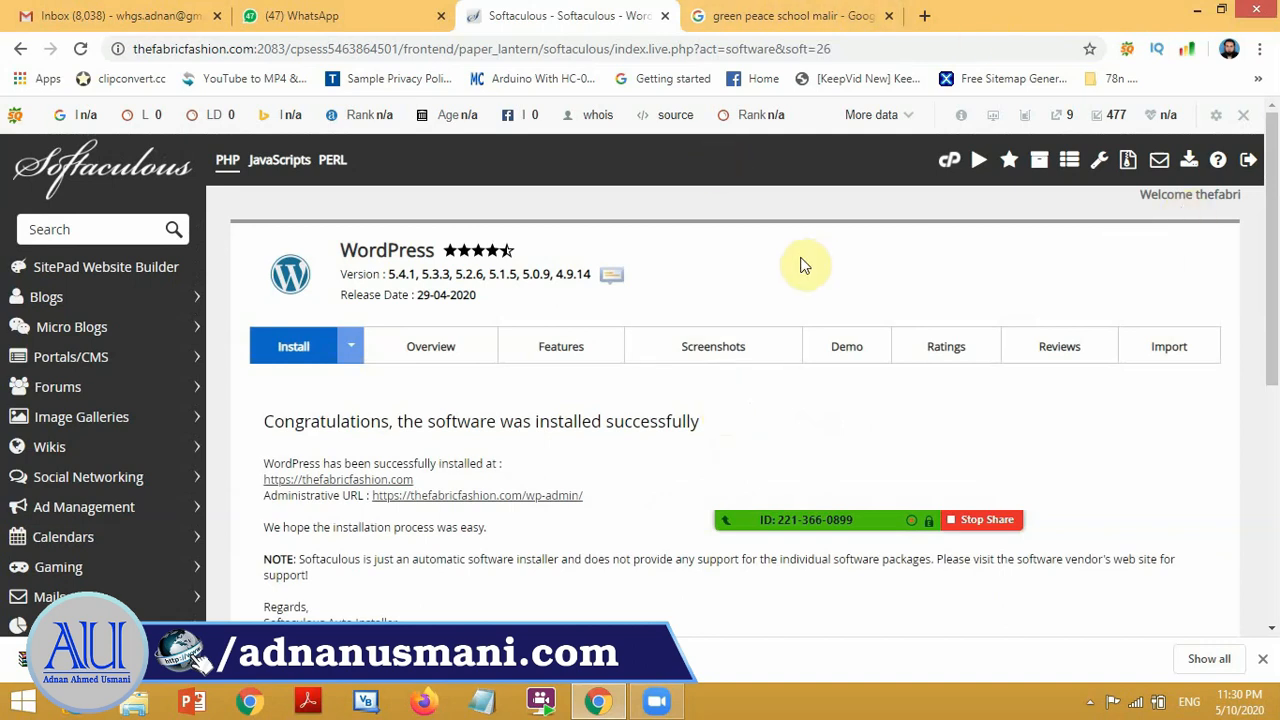
# Step: View the newly installed site's front page, and open its WordPress admin dashboard from the administrative URL
pyautogui.click(352, 480)
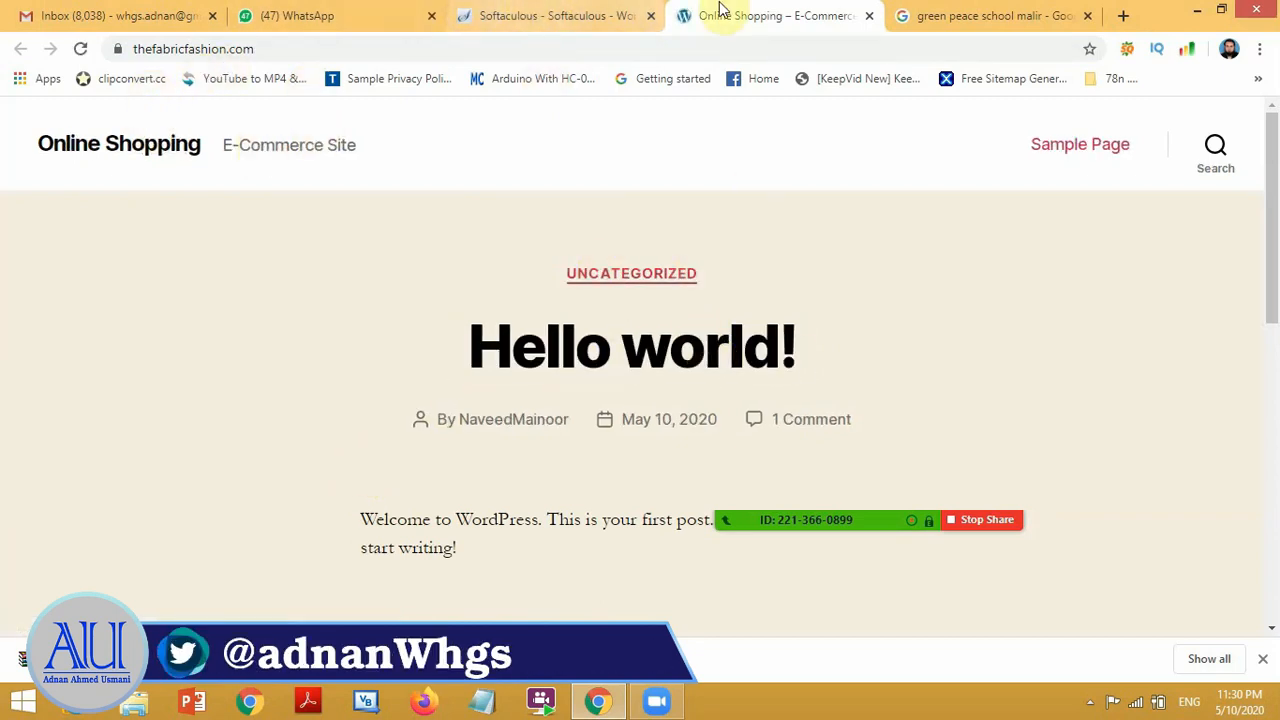
pyautogui.click(543, 12)
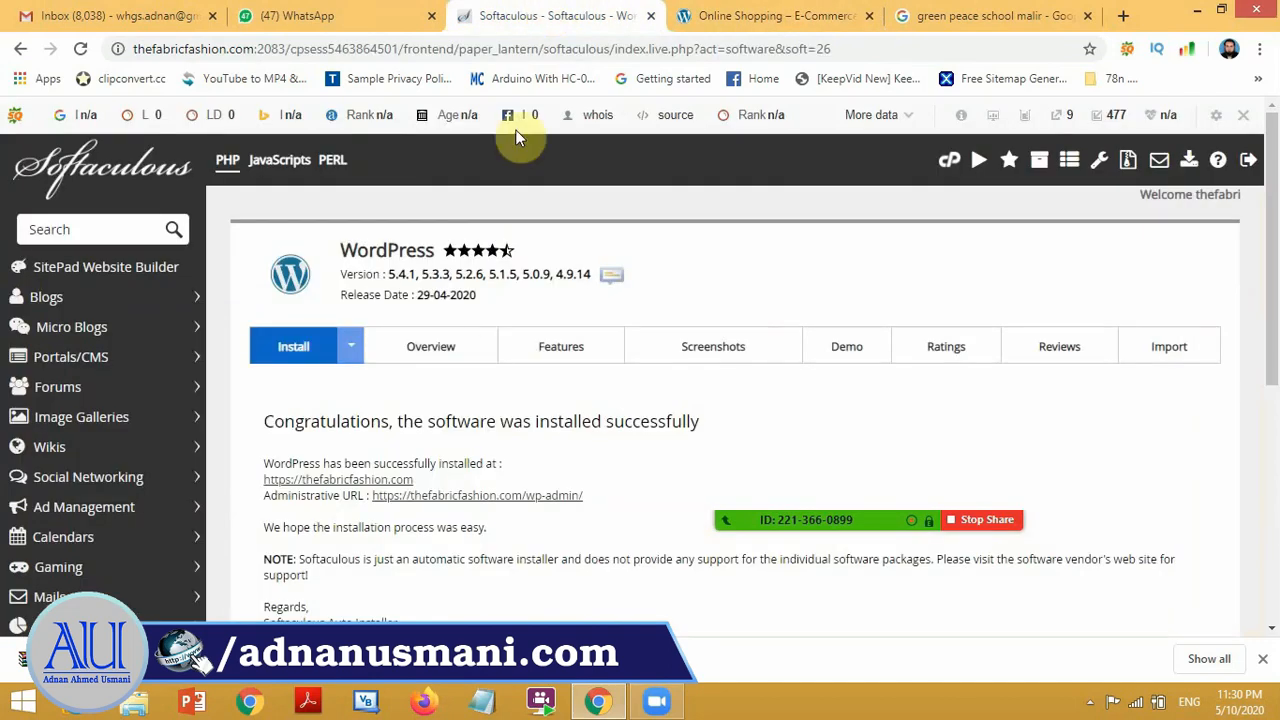
pyautogui.click(489, 496)
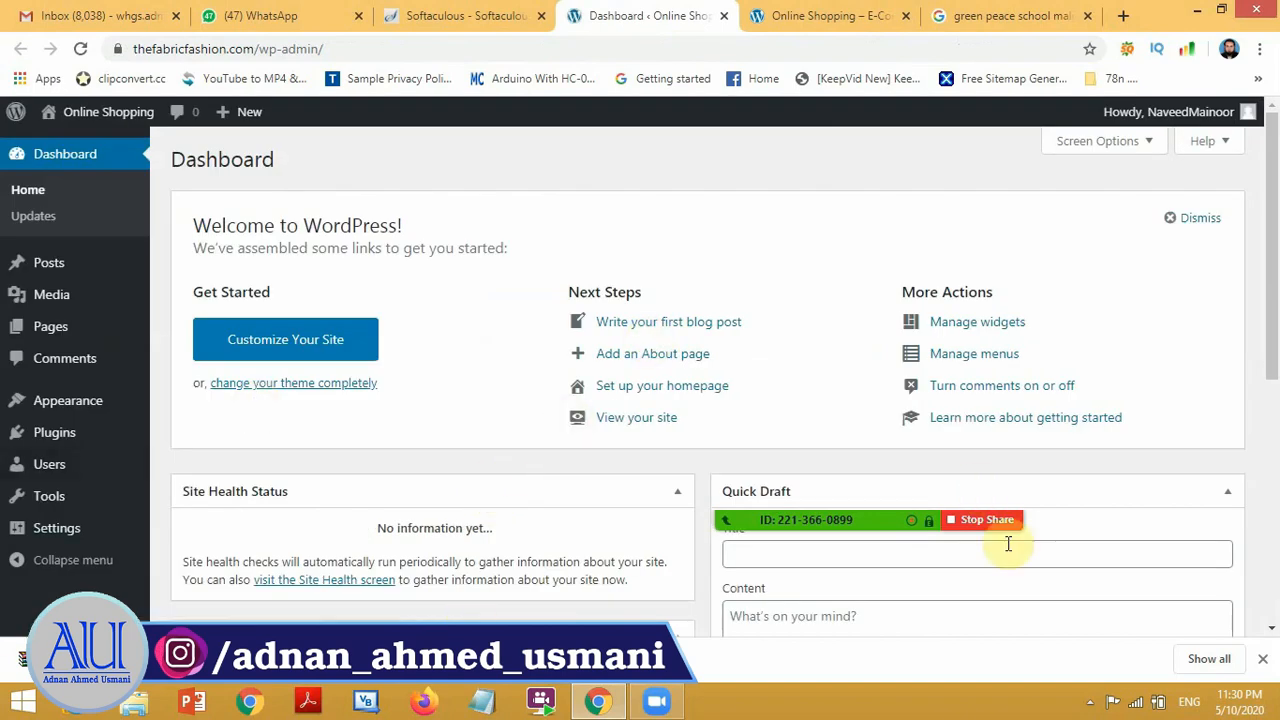
pyautogui.moveTo(1277, 345); pyautogui.dragTo(1251, 108)
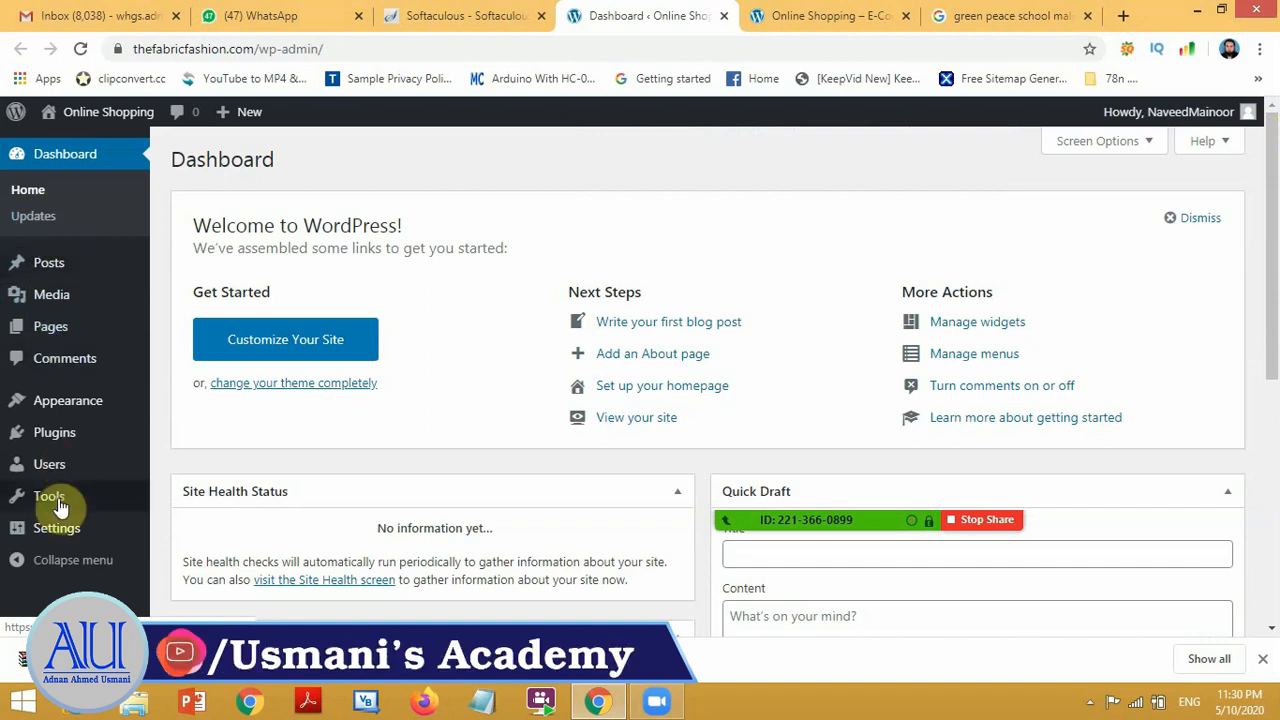
# Step: Open the site's installed themes page in the WordPress admin
pyautogui.moveTo(75, 410)
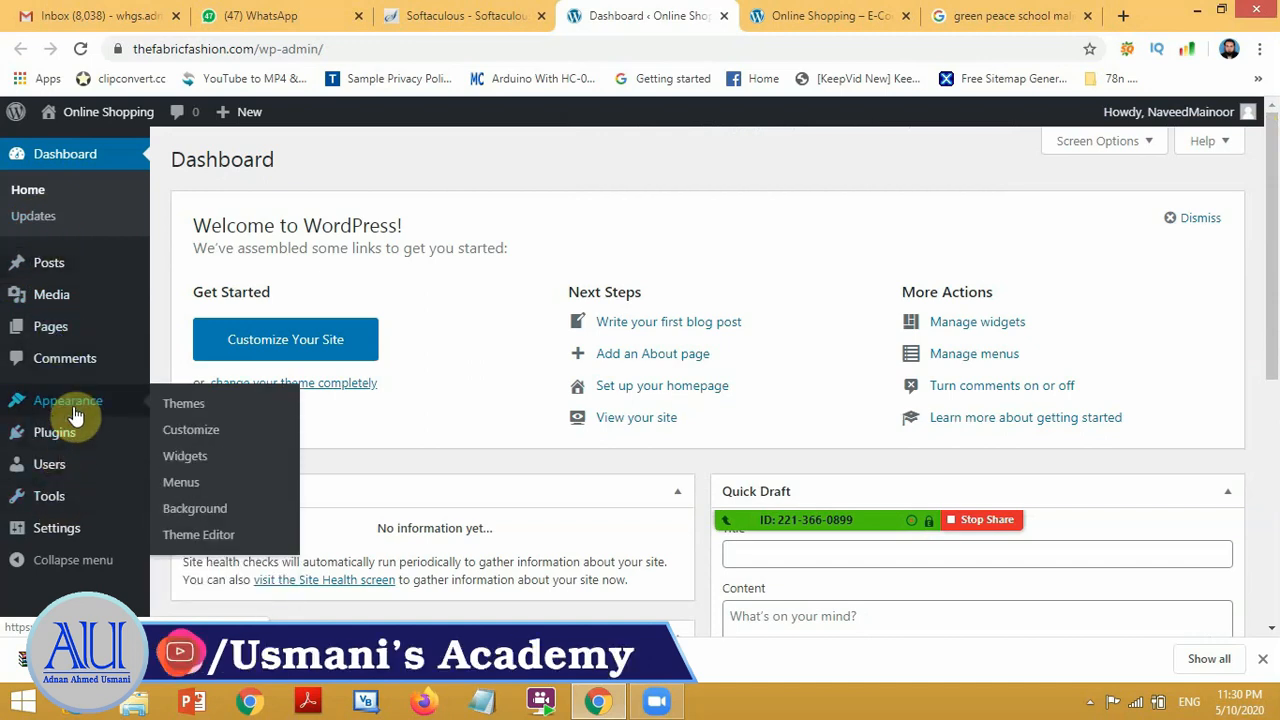
pyautogui.click(179, 407)
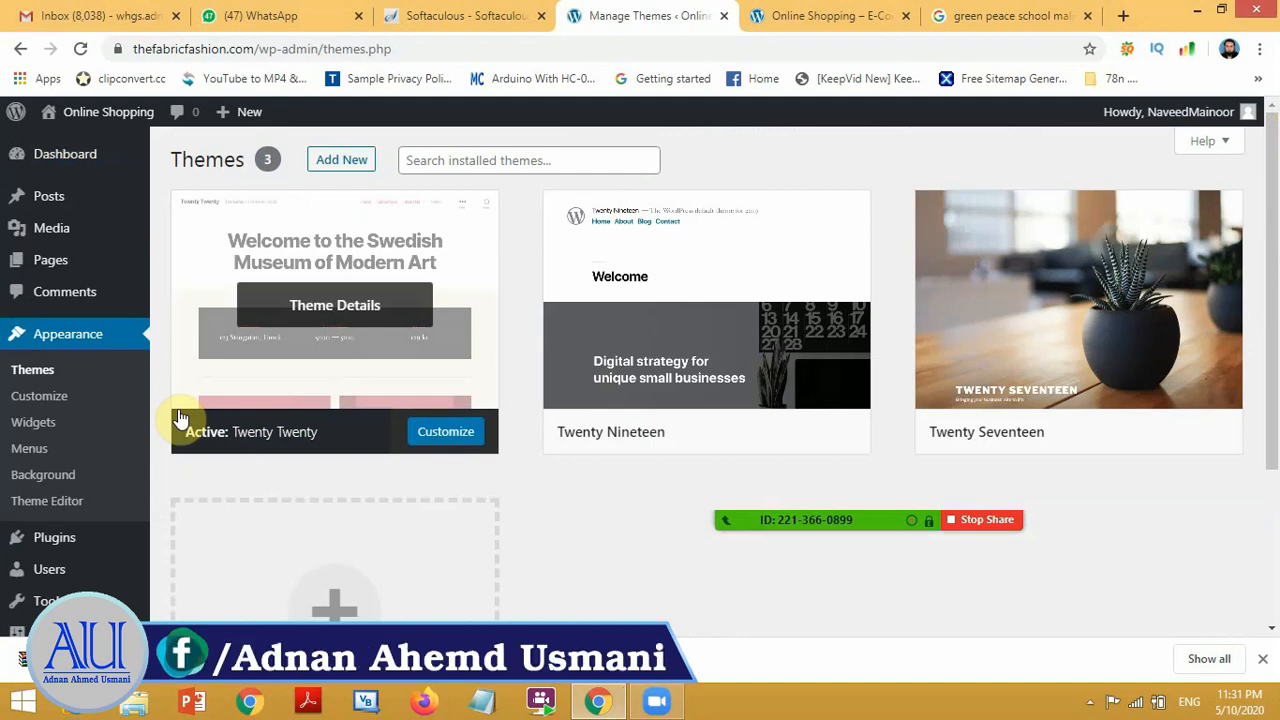
pyautogui.click(415, 14)
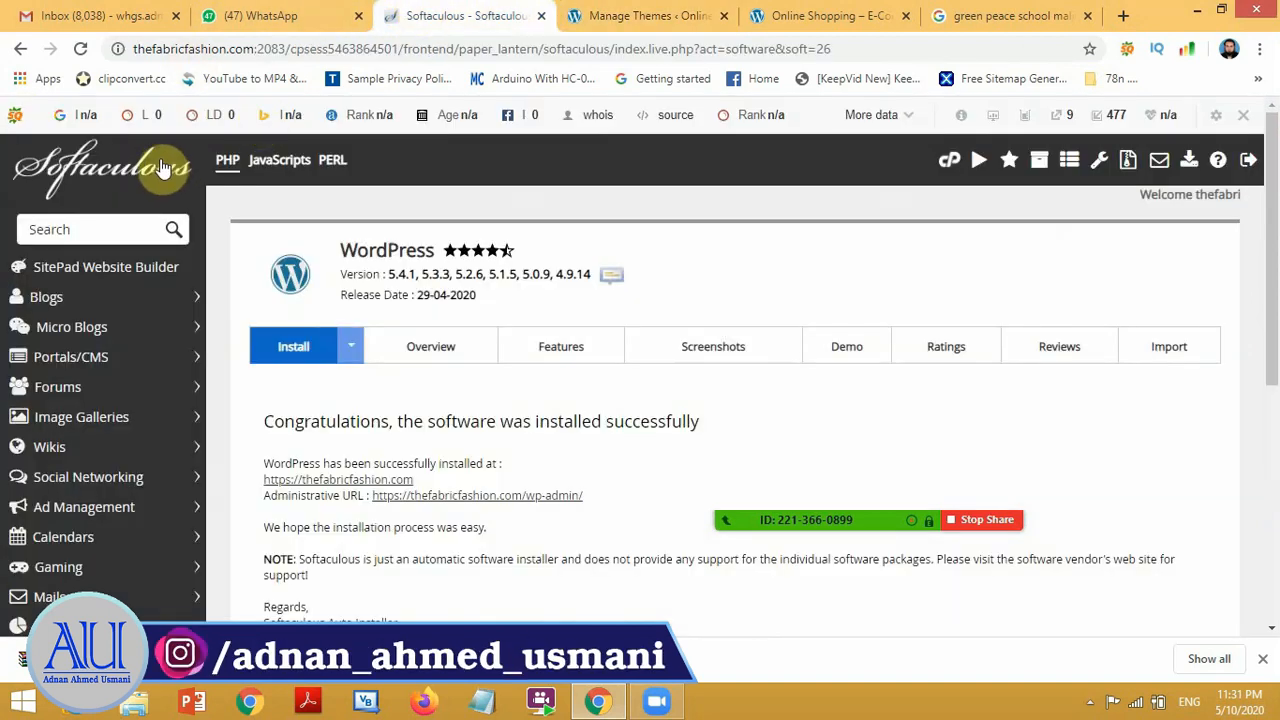
pyautogui.click(615, 15)
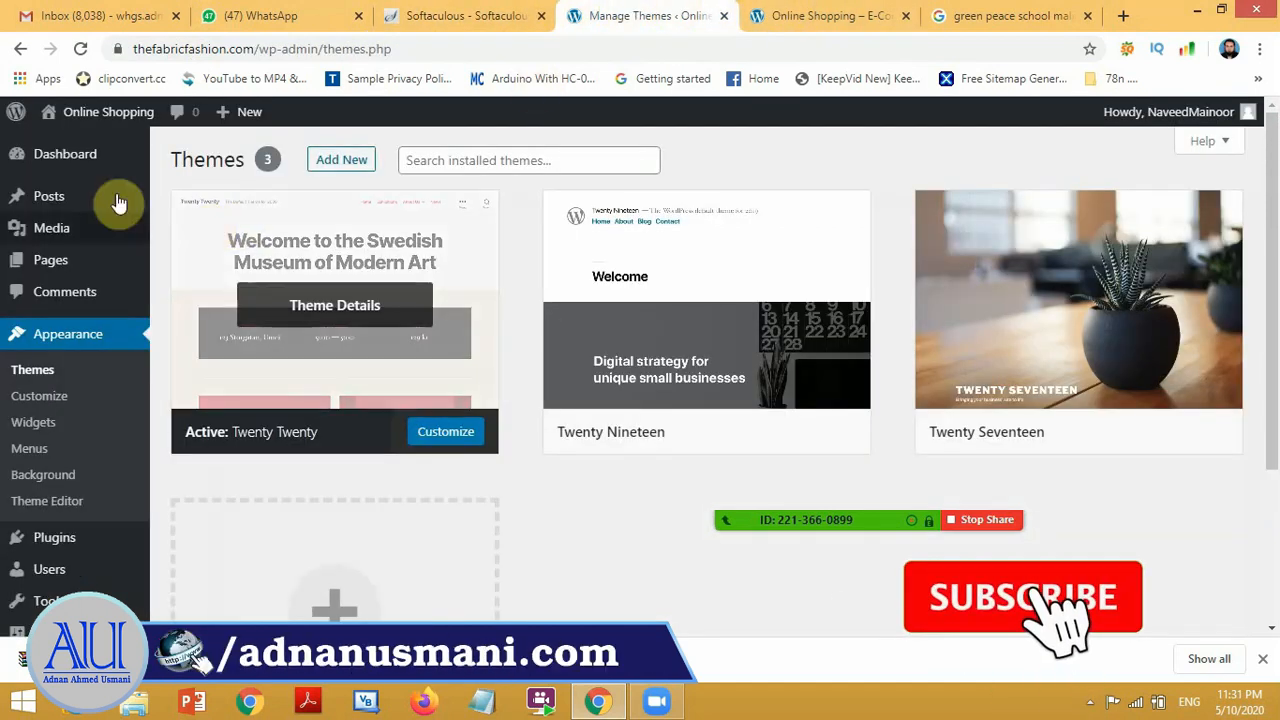
pyautogui.moveTo(350, 294)
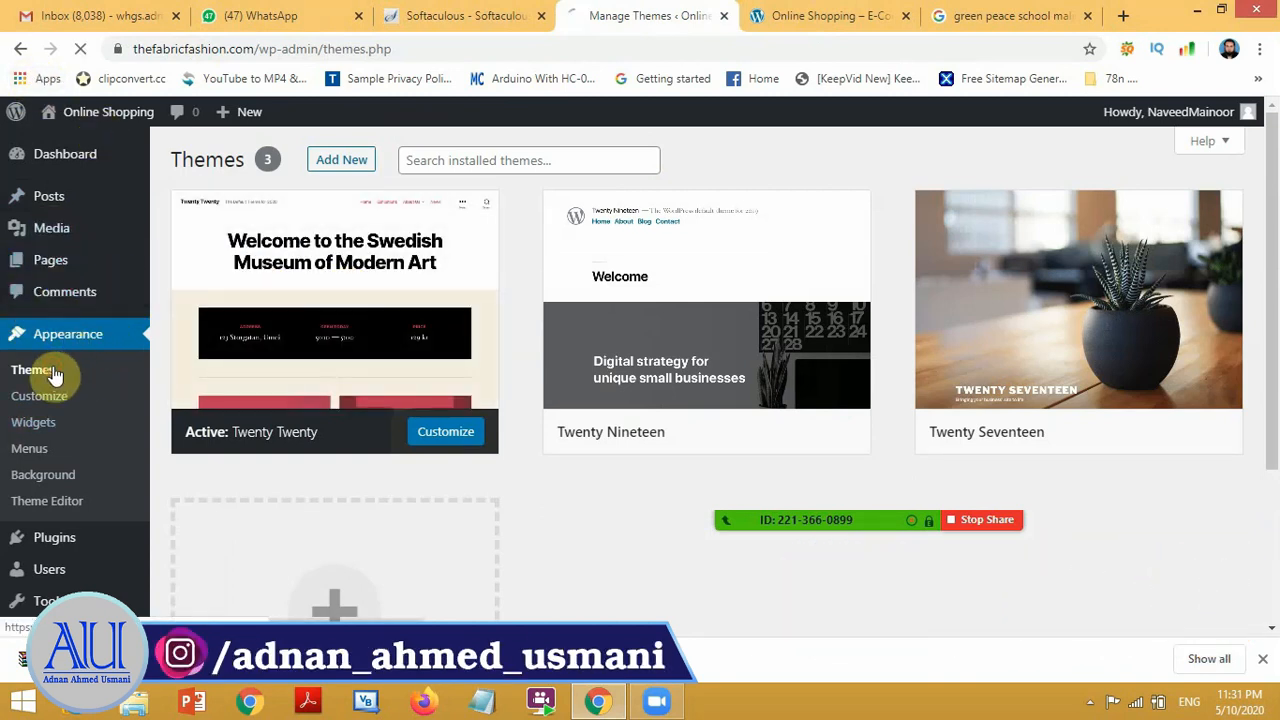
# Step: Search the themes available to add for "zakra"
pyautogui.click(357, 163)
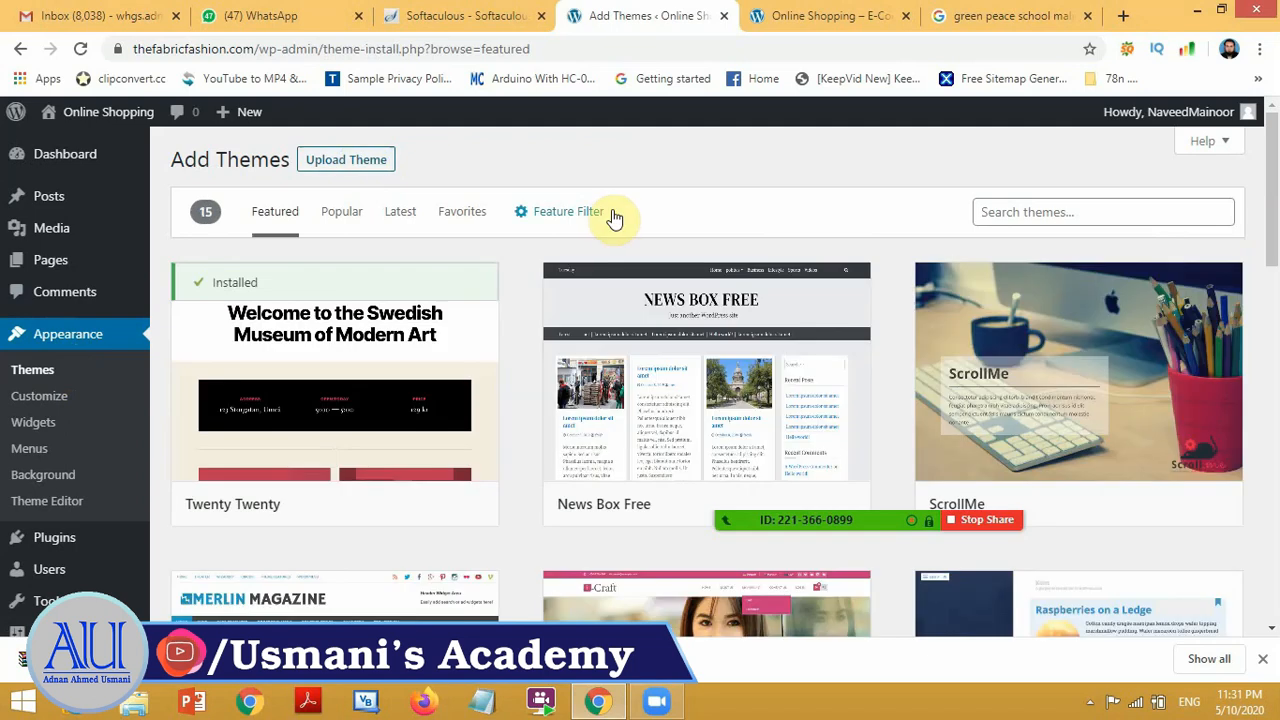
pyautogui.click(1014, 215)
pyautogui.write('zakr')
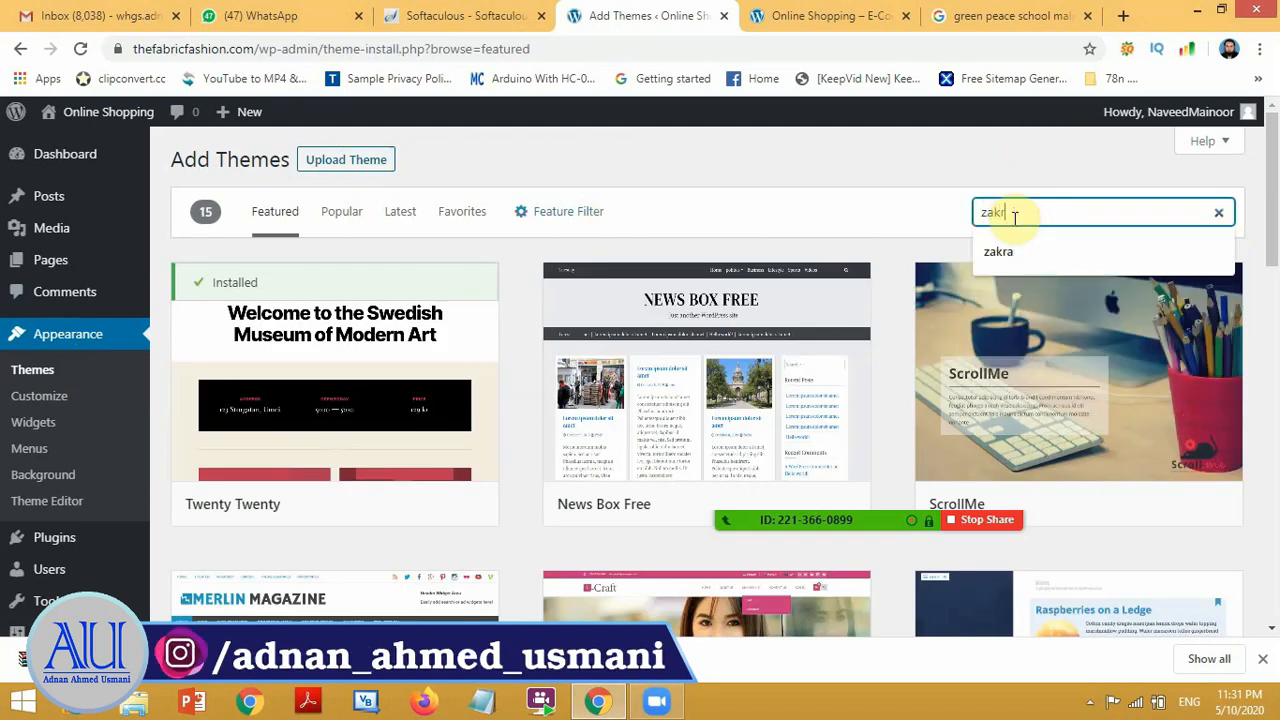
pyautogui.write('a')
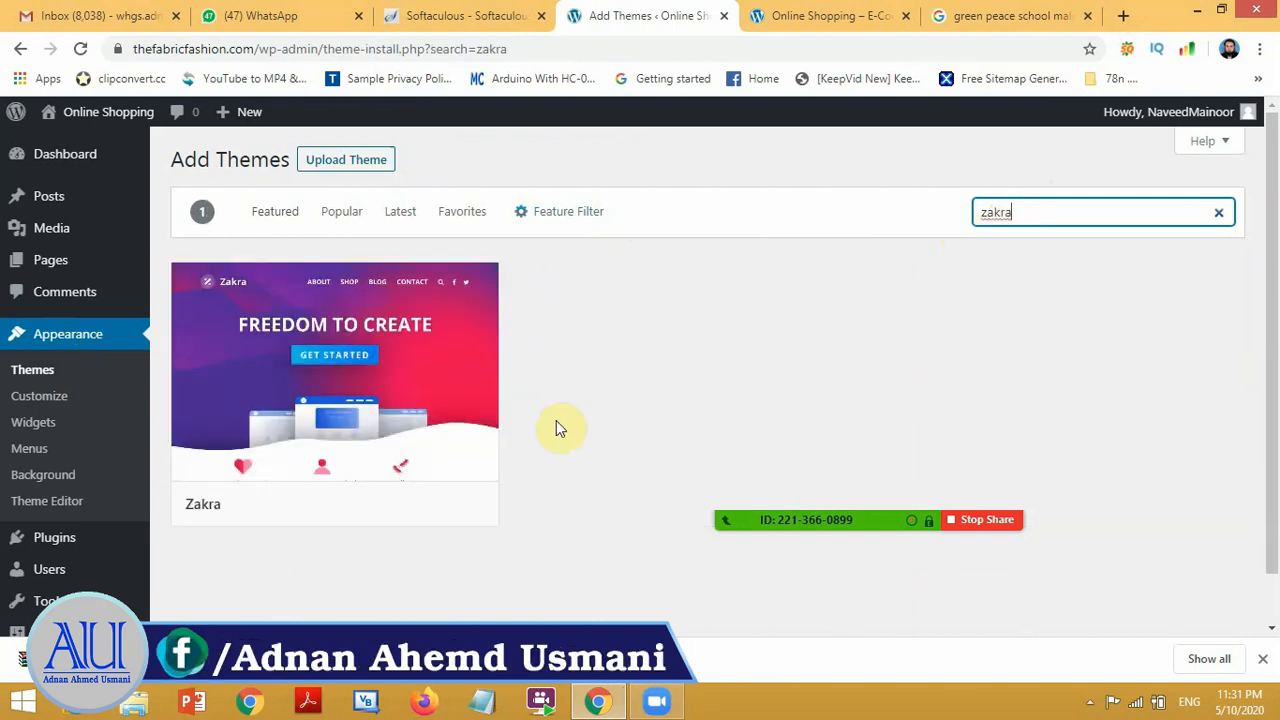
# Step: Install and activate the Zakra theme
pyautogui.moveTo(380, 443)
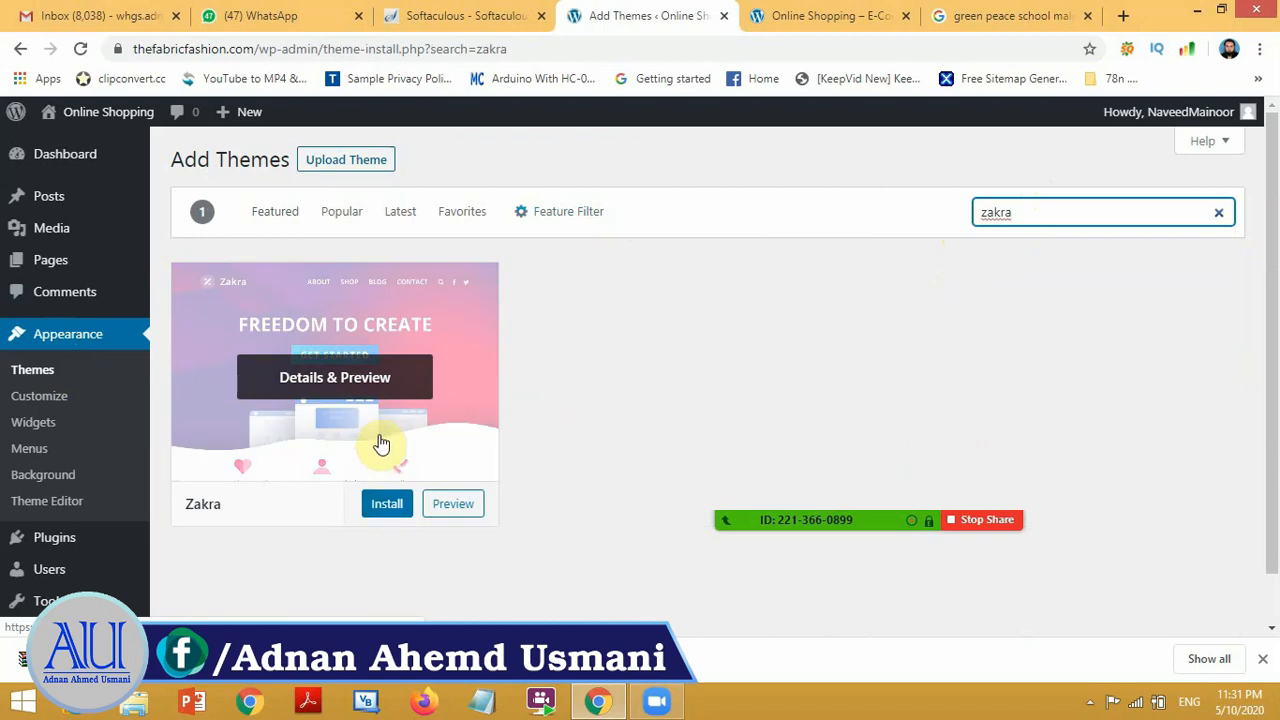
pyautogui.click(390, 508)
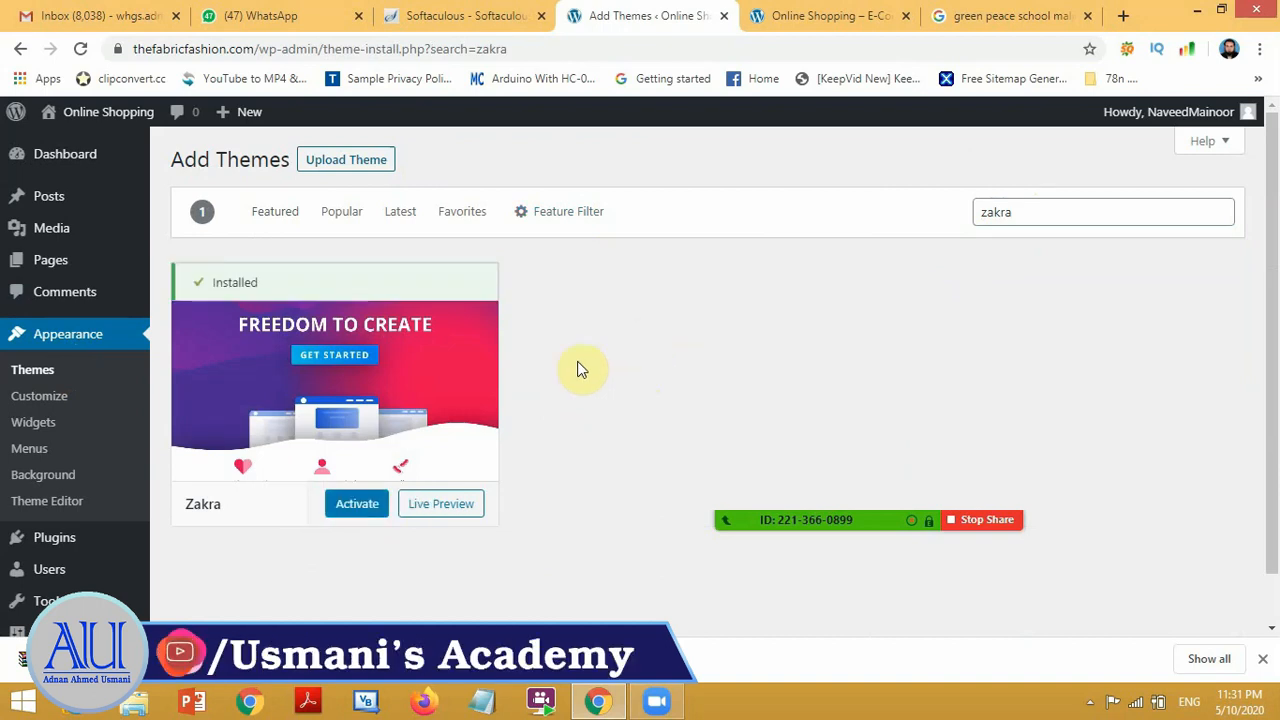
pyautogui.click(351, 506)
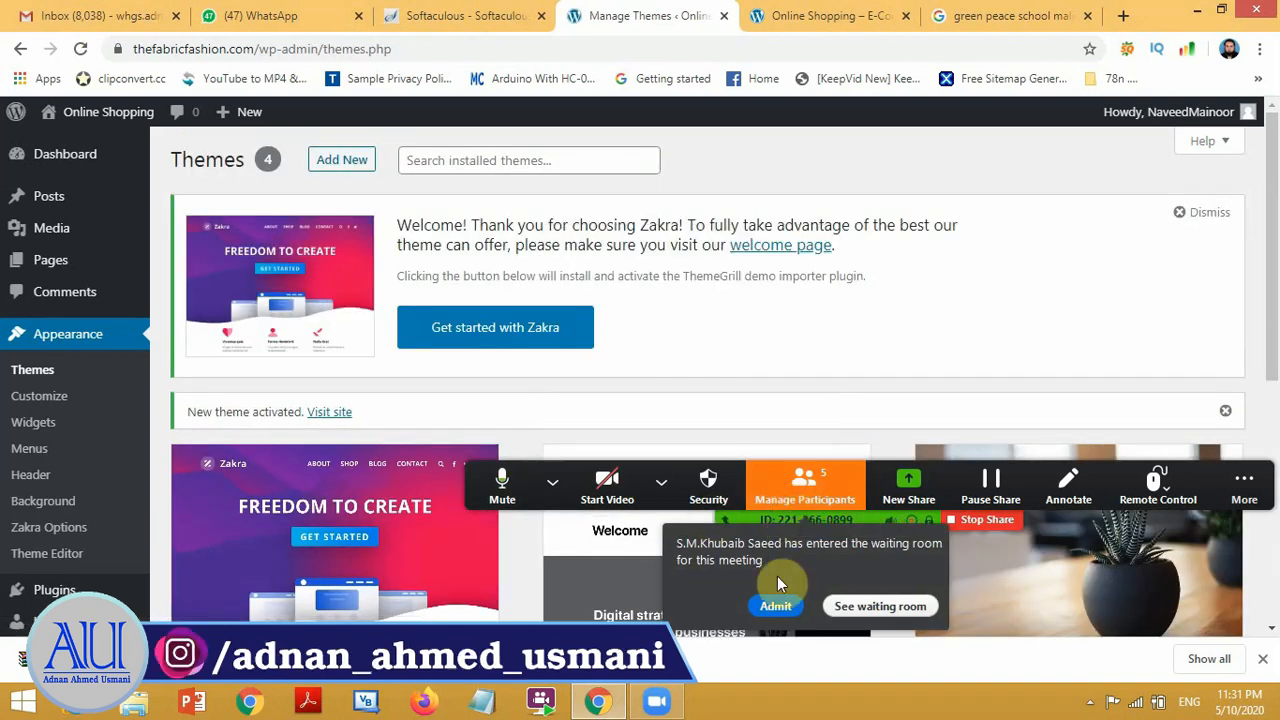
# Step: Admit the waiting participant to the meeting, and get started with Zakra to install its demo importer plugin
pyautogui.click(768, 607)
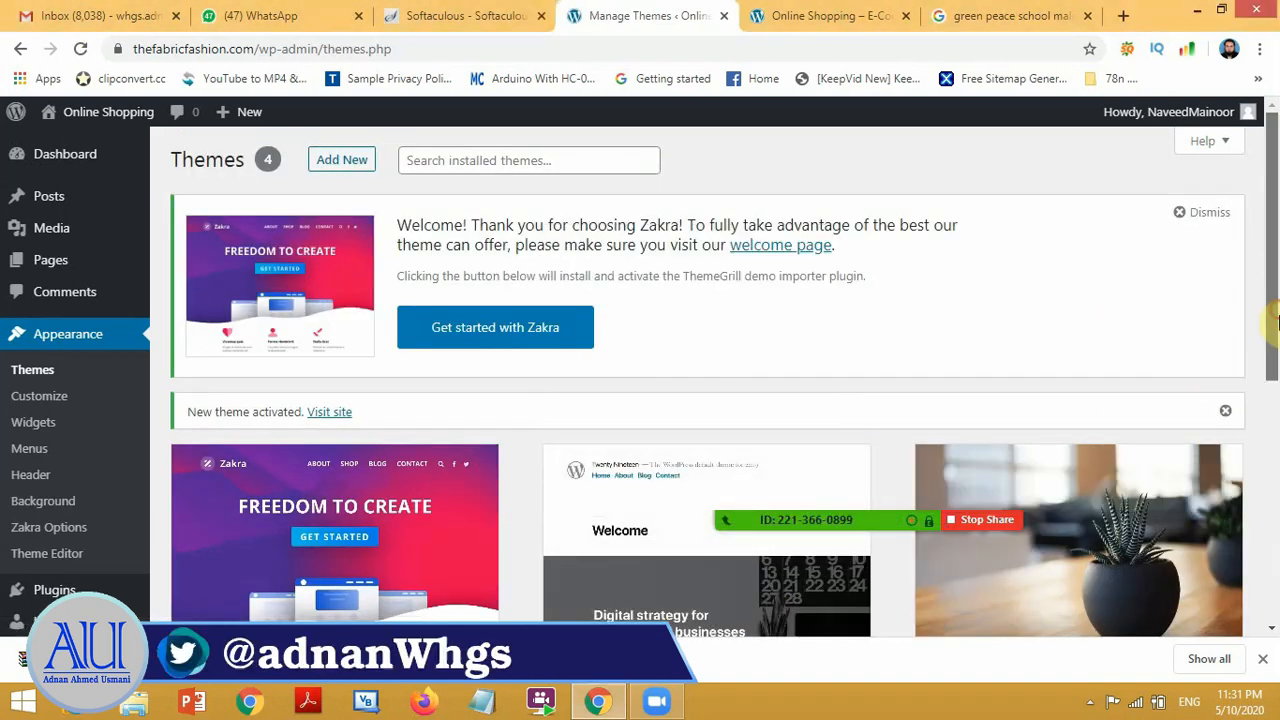
pyautogui.moveTo(1273, 330); pyautogui.dragTo(1278, 260)
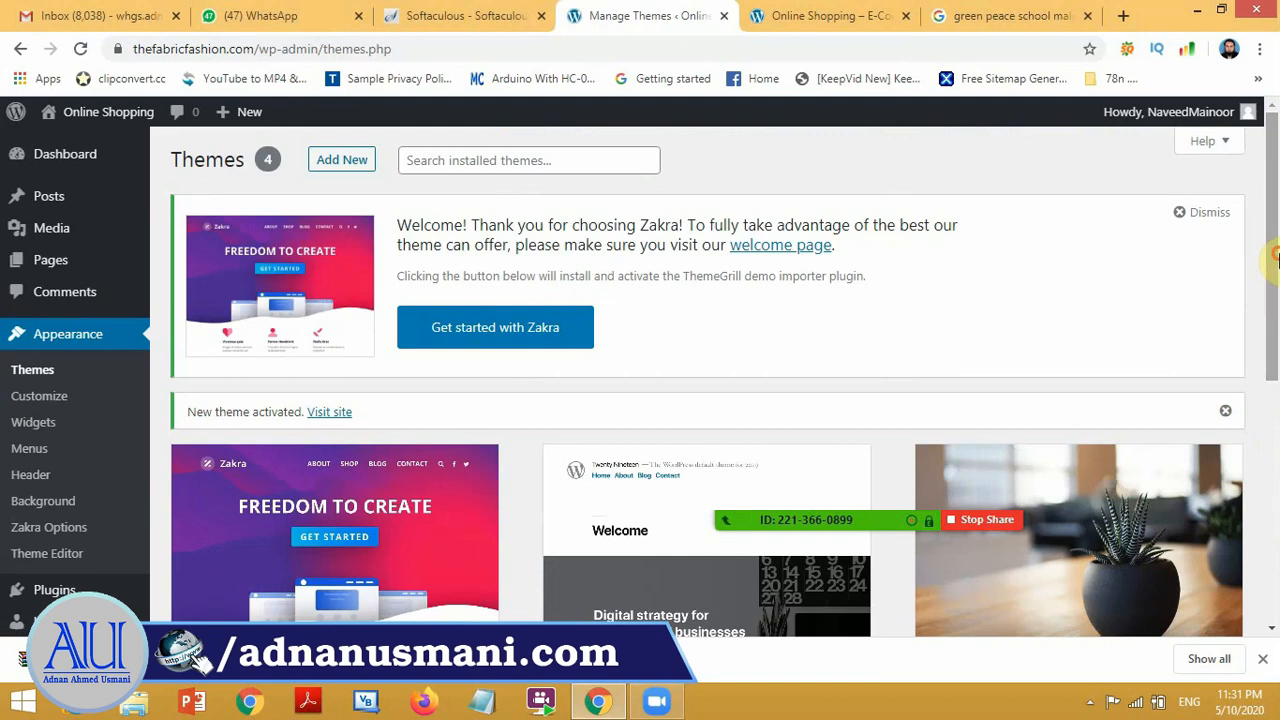
pyautogui.click(521, 328)
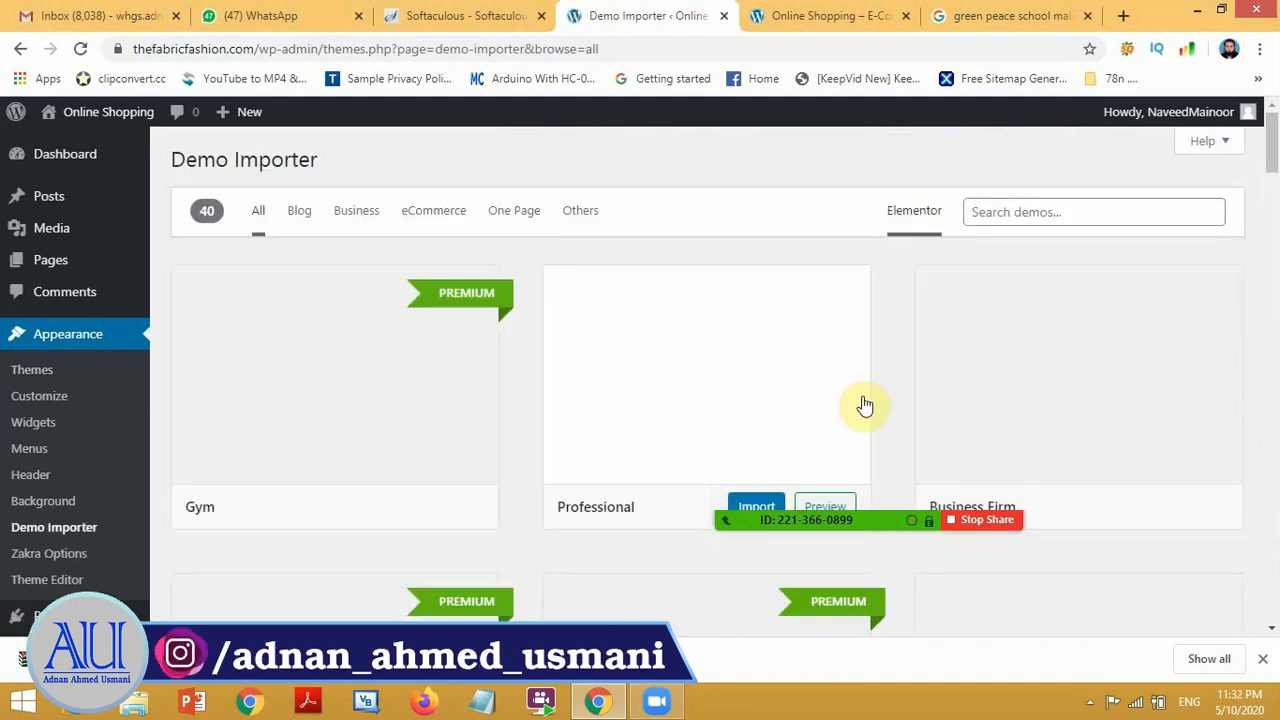
# Step: Search the demos for "shop" and import the Ladies Shop demo, confirming the import
pyautogui.moveTo(1272, 163); pyautogui.dragTo(1191, 103)
pyautogui.click(975, 216)
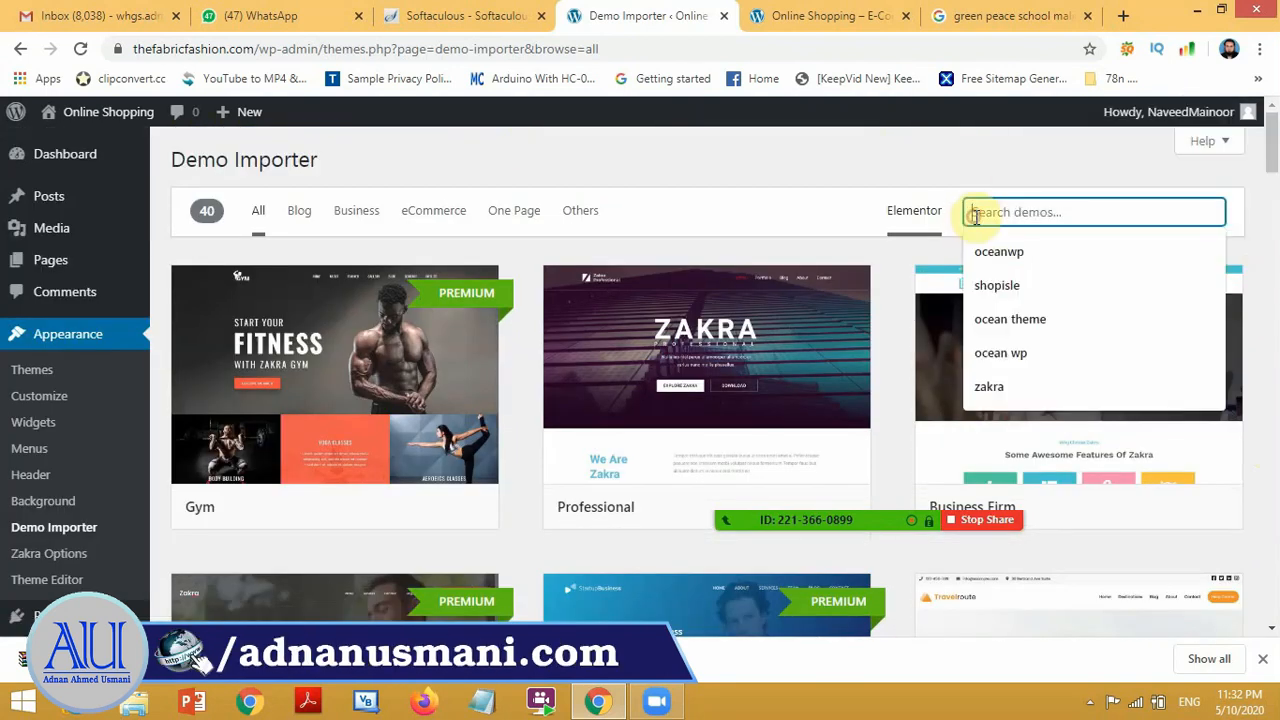
pyautogui.write('shop')
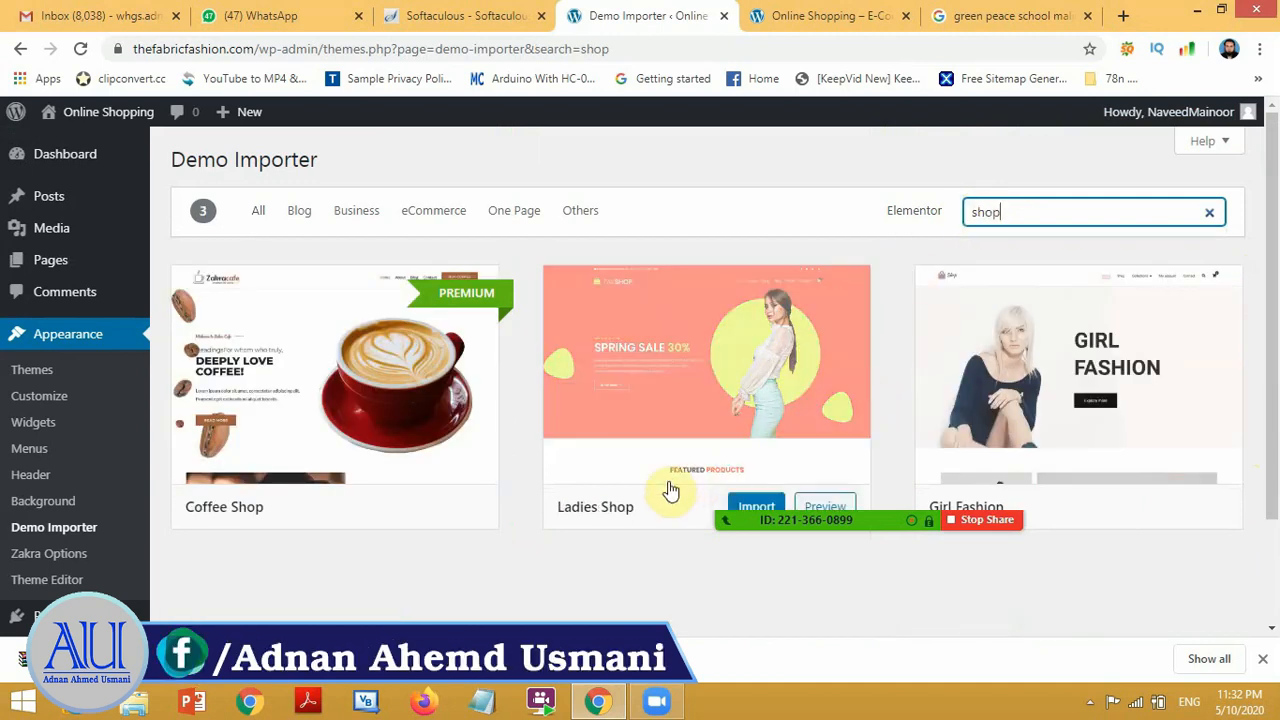
pyautogui.moveTo(1103, 387)
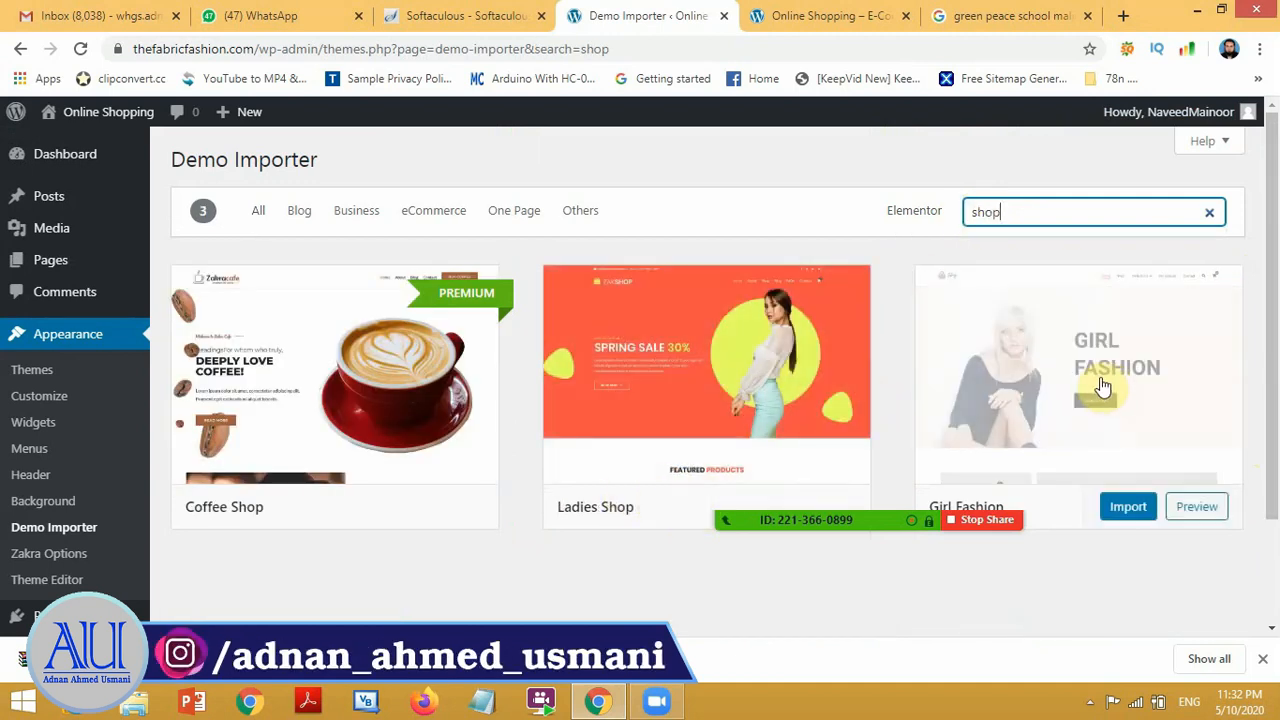
pyautogui.scroll(-1, 1237, 410)
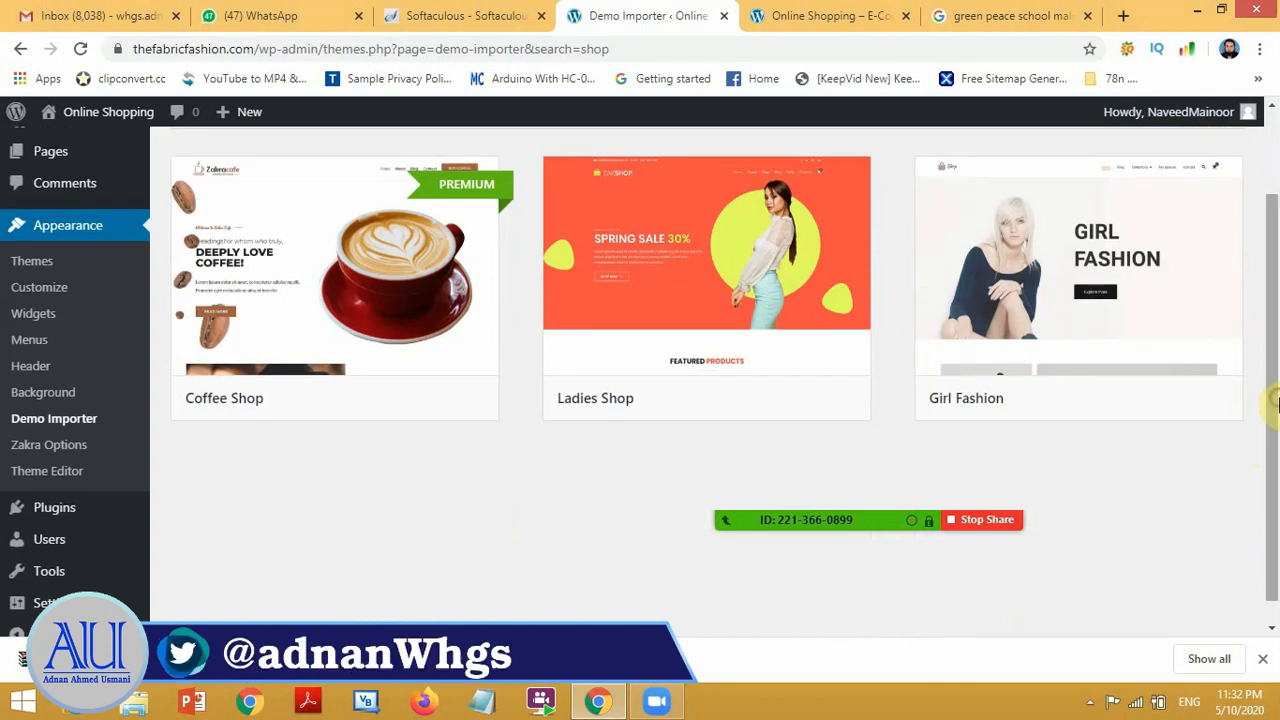
pyautogui.click(752, 400)
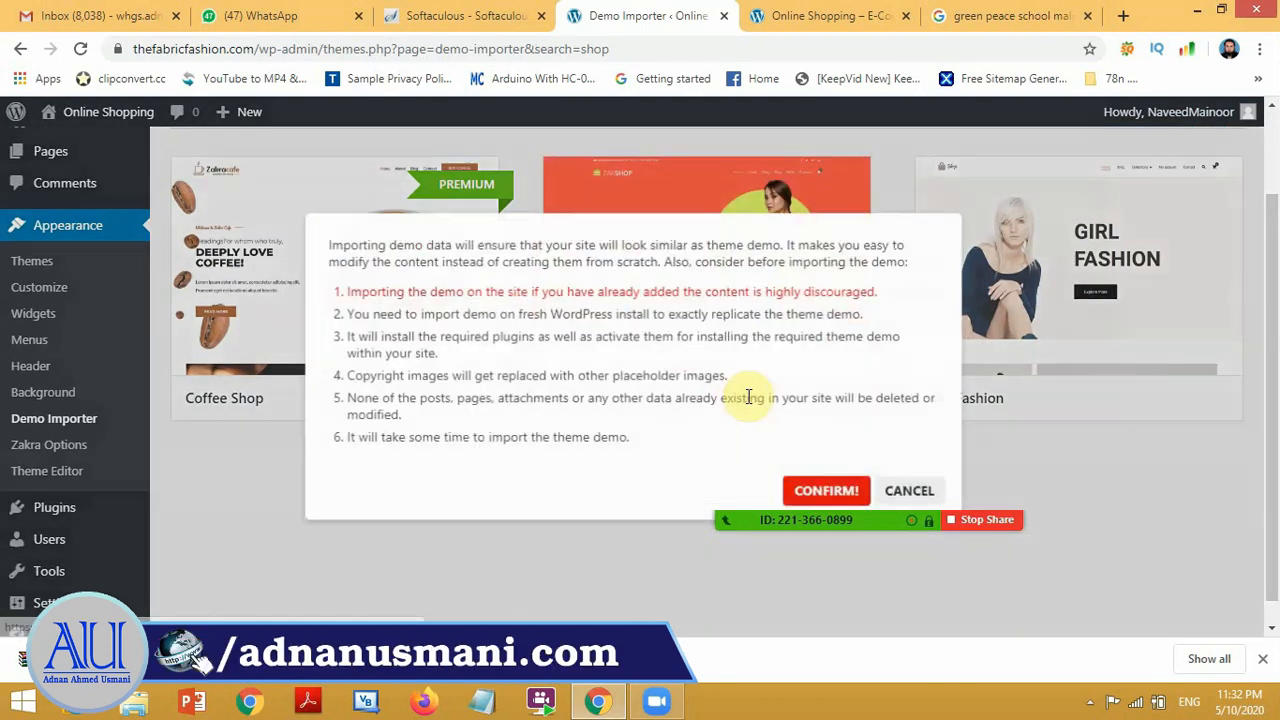
pyautogui.click(825, 491)
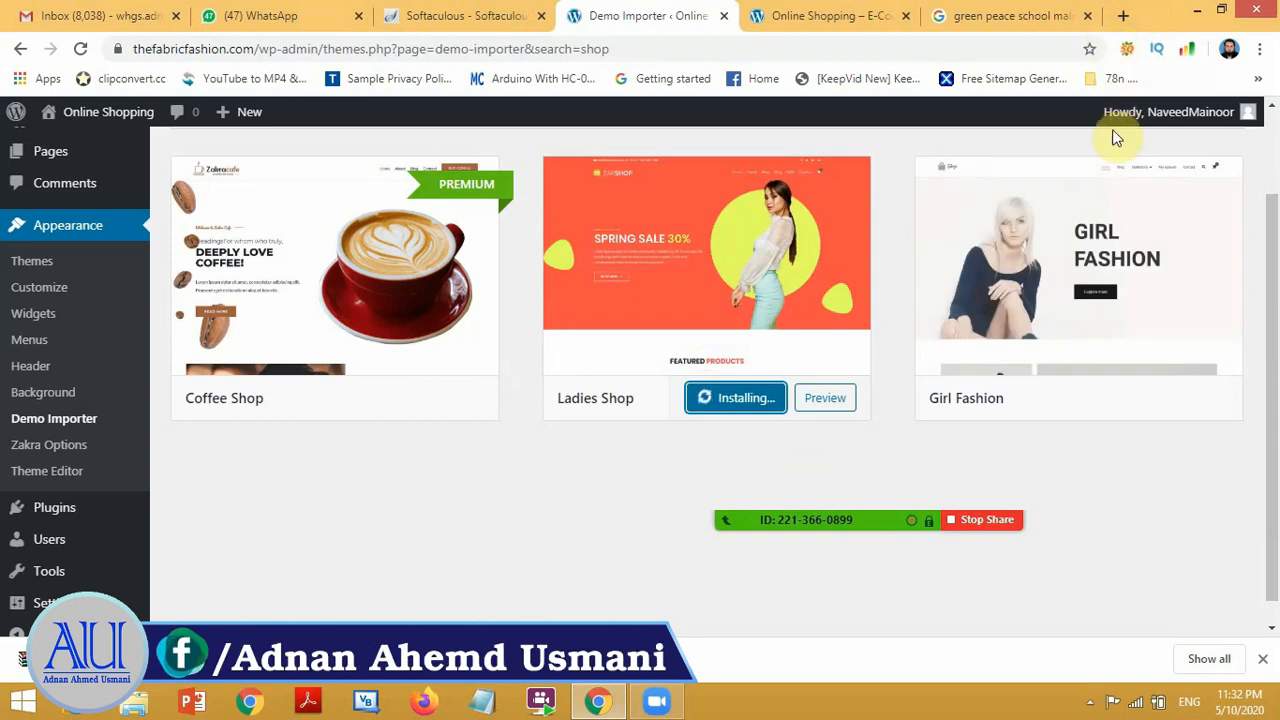
# Step: Reload the site's front page and look through the imported shop design and its product listings
pyautogui.click(779, 8)
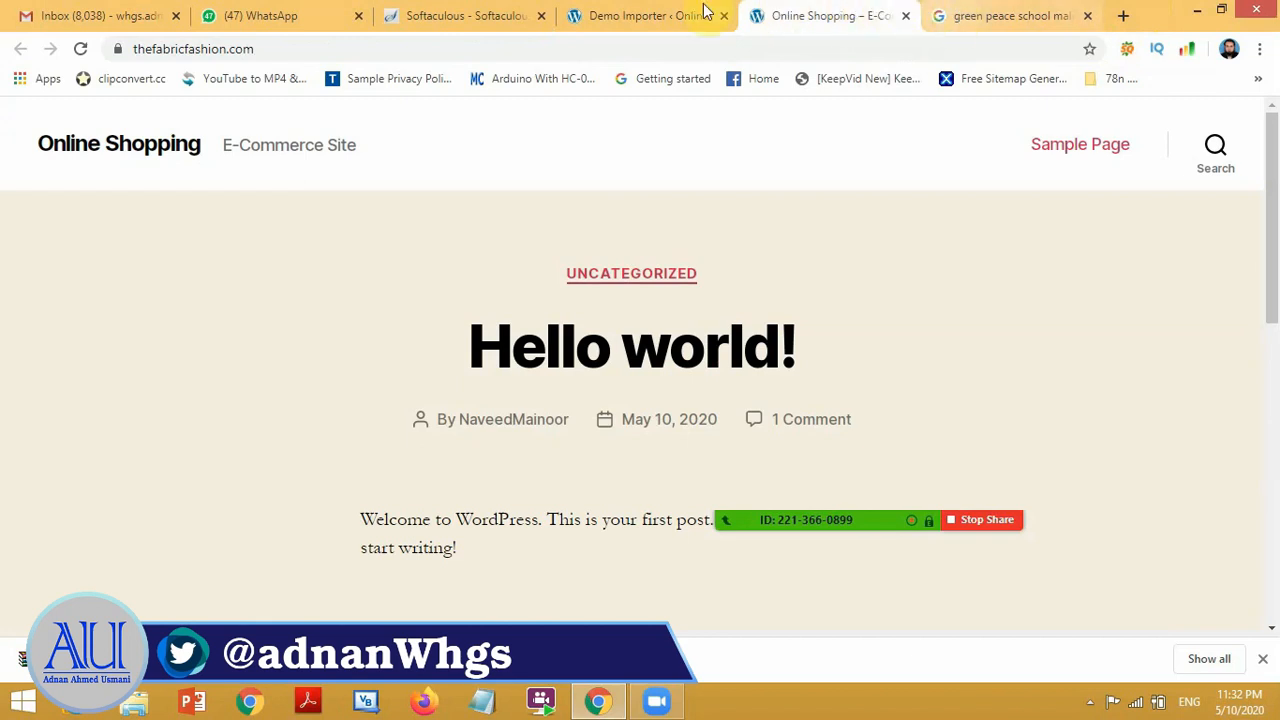
pyautogui.click(611, 10)
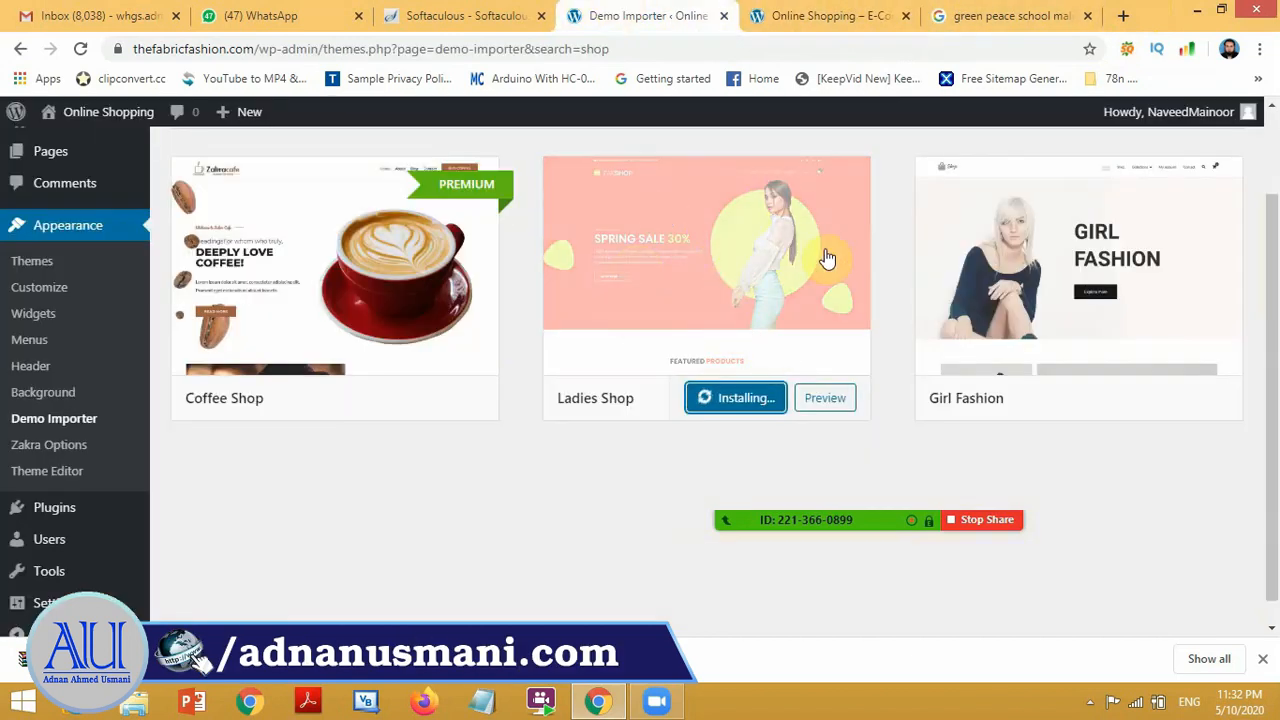
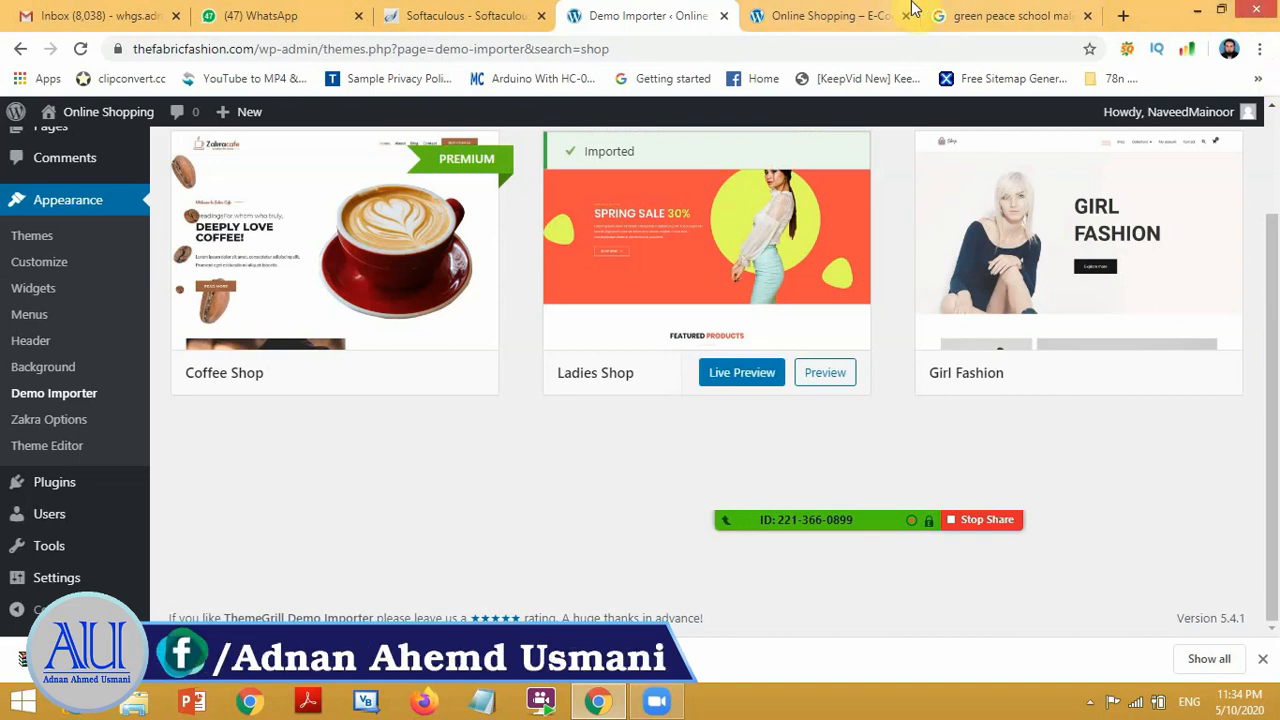
pyautogui.click(815, 17)
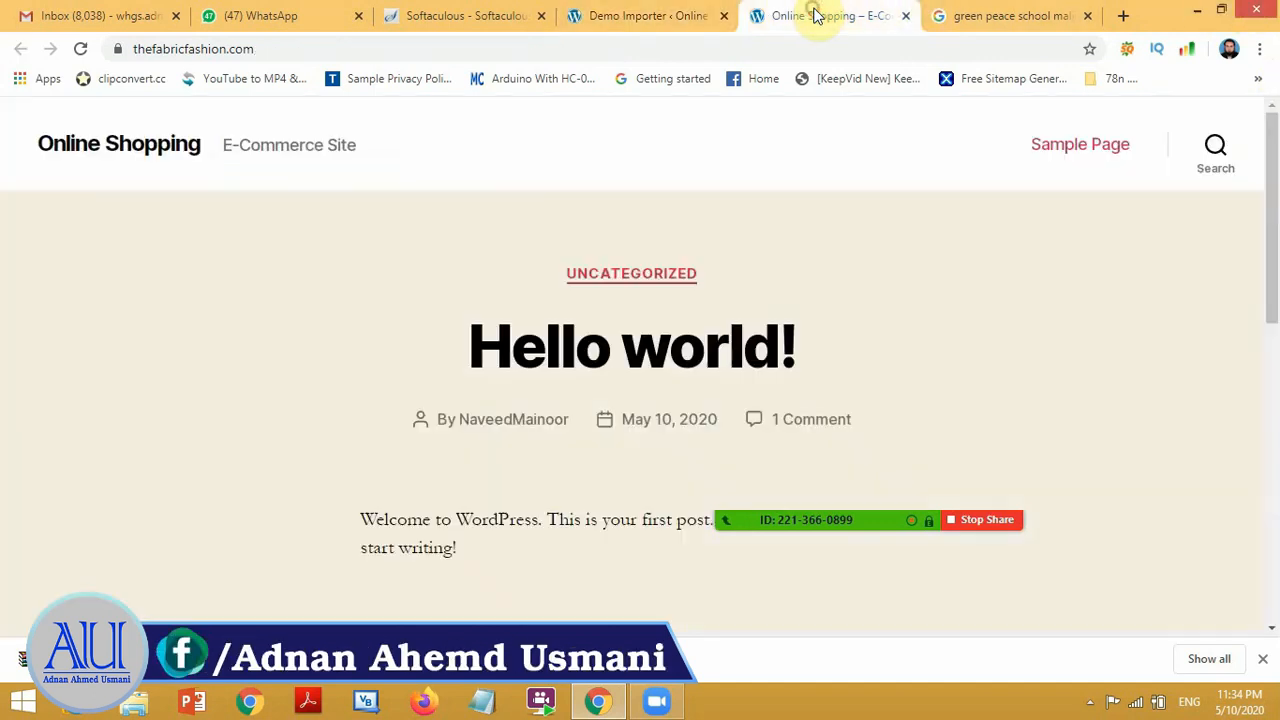
pyautogui.click(82, 52)
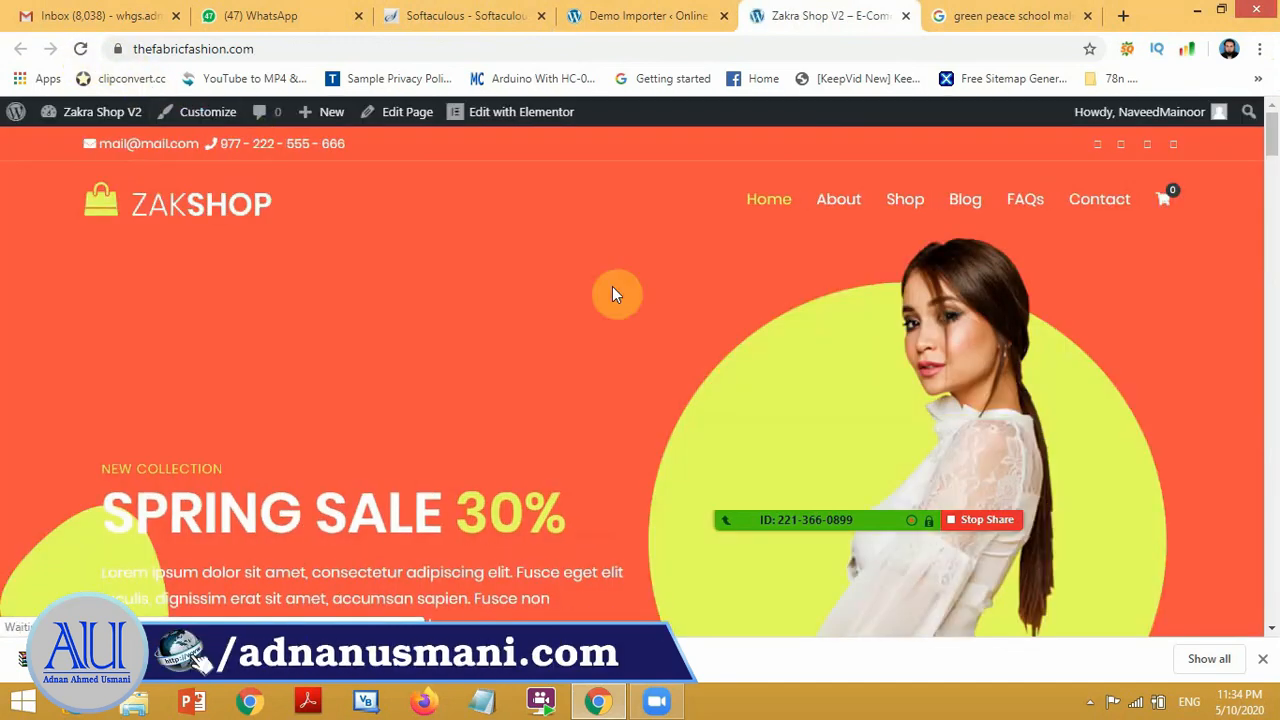
pyautogui.click(1275, 299)
pyautogui.click(1275, 299)
pyautogui.click(1275, 299)
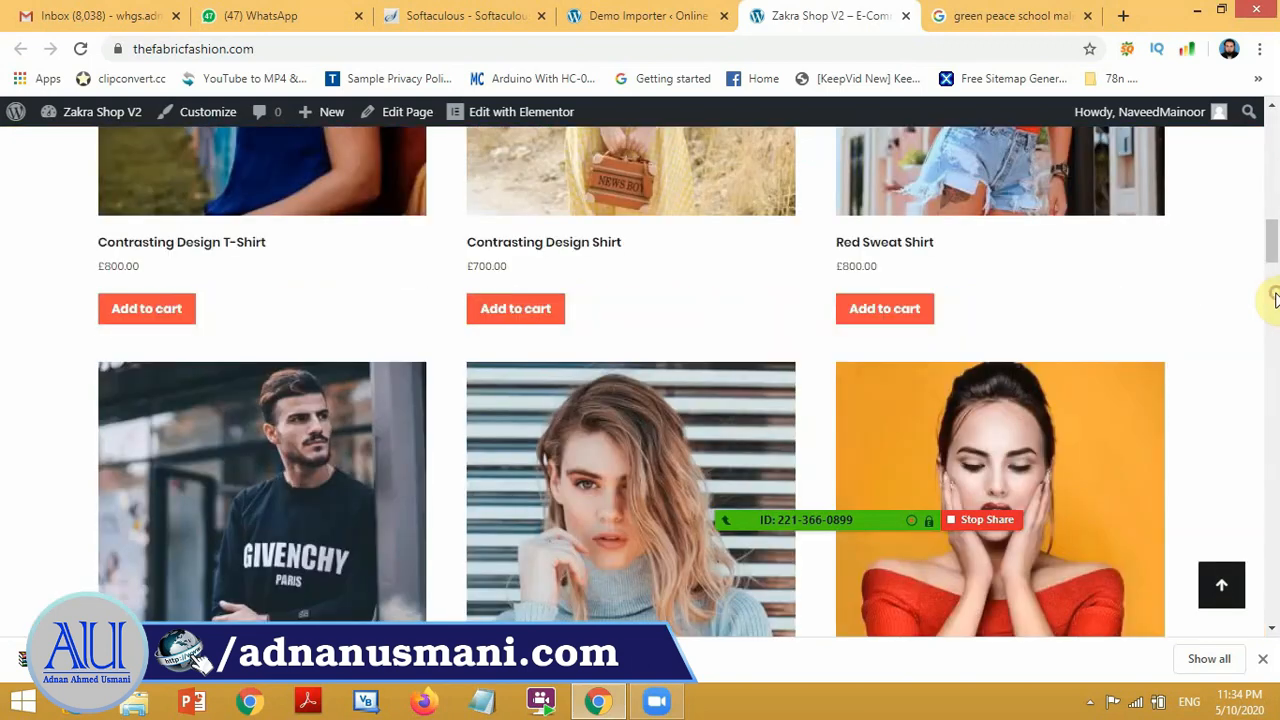
pyautogui.click(1275, 299)
pyautogui.moveTo(1275, 299); pyautogui.dragTo(1246, 110)
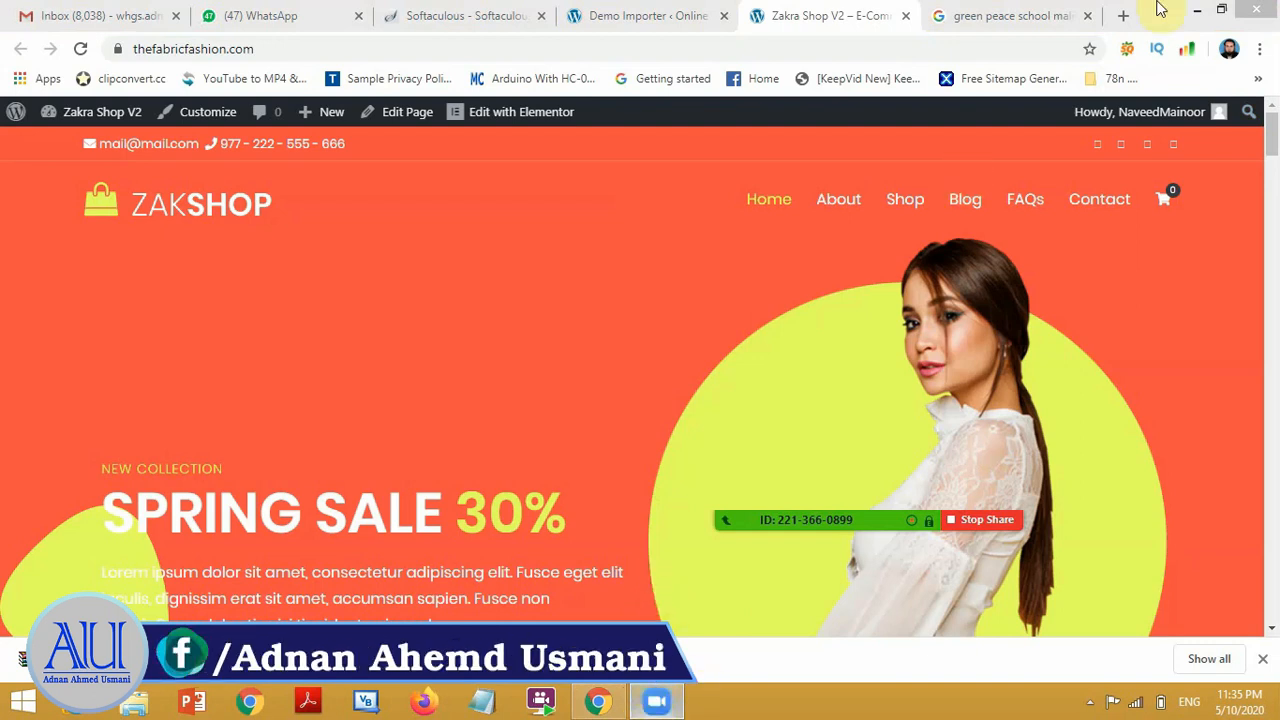
pyautogui.click(1197, 11)
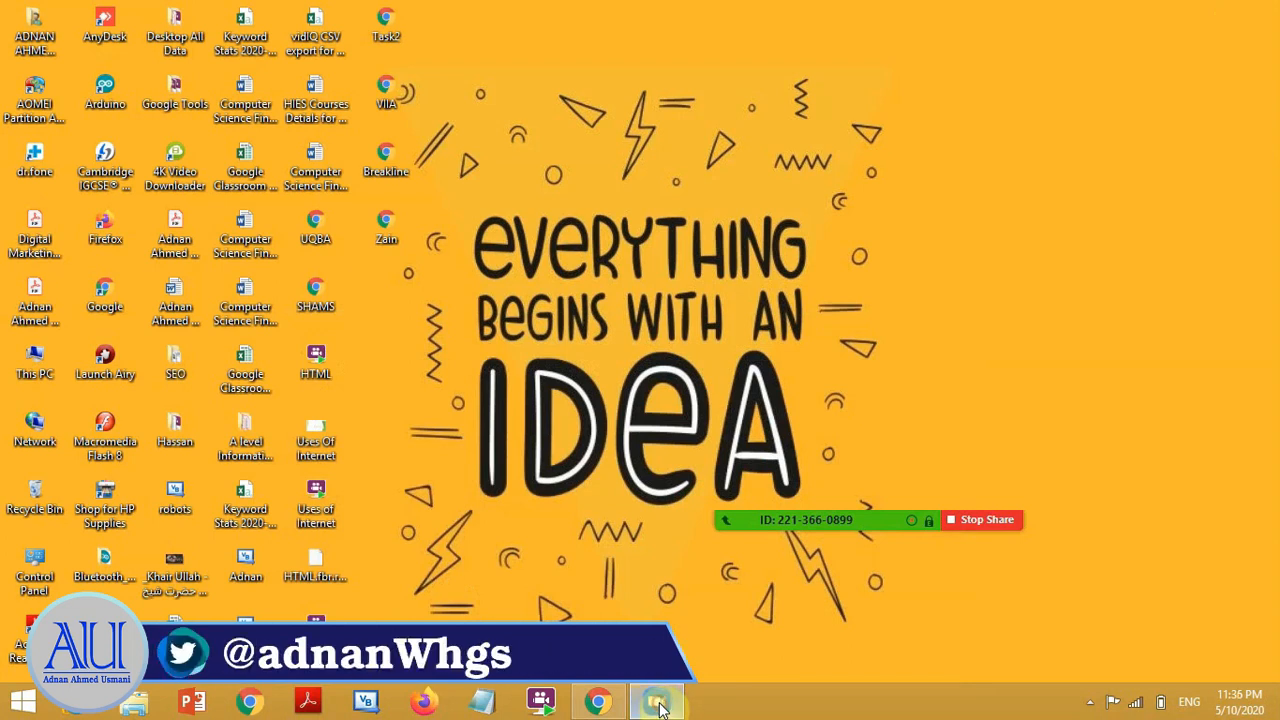
pyautogui.rightClick(660, 705)
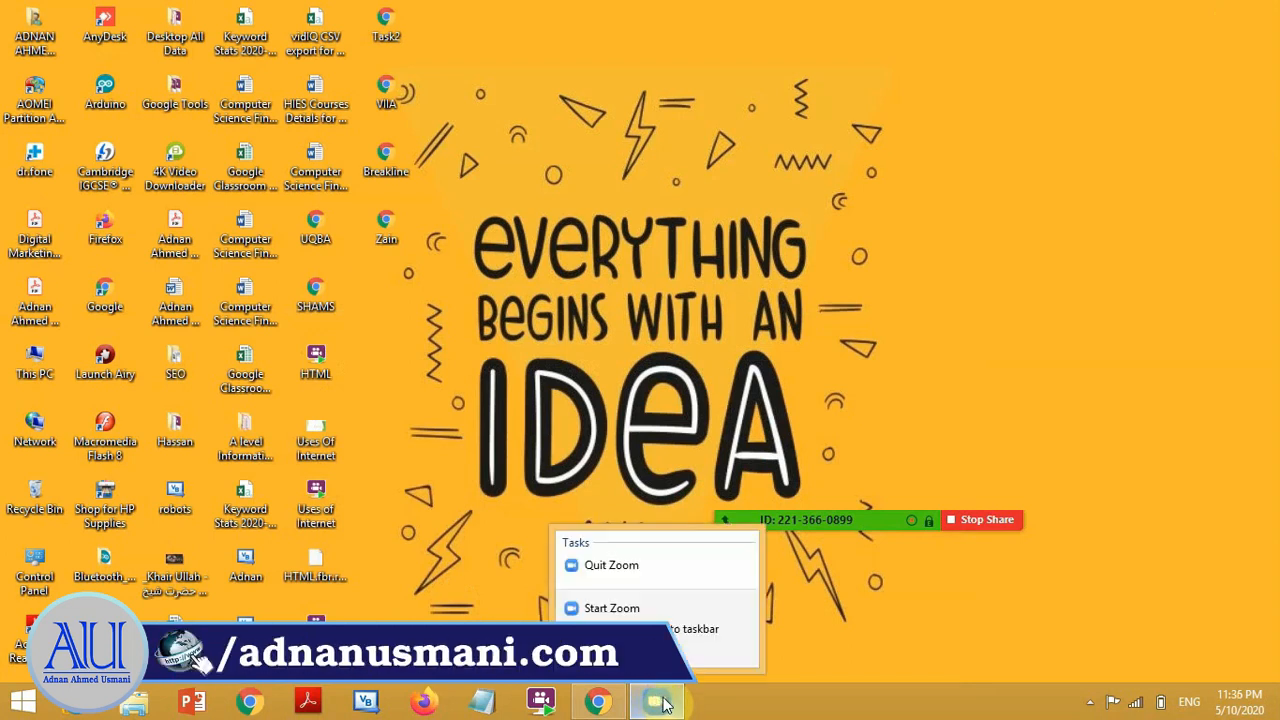
pyautogui.click(597, 701)
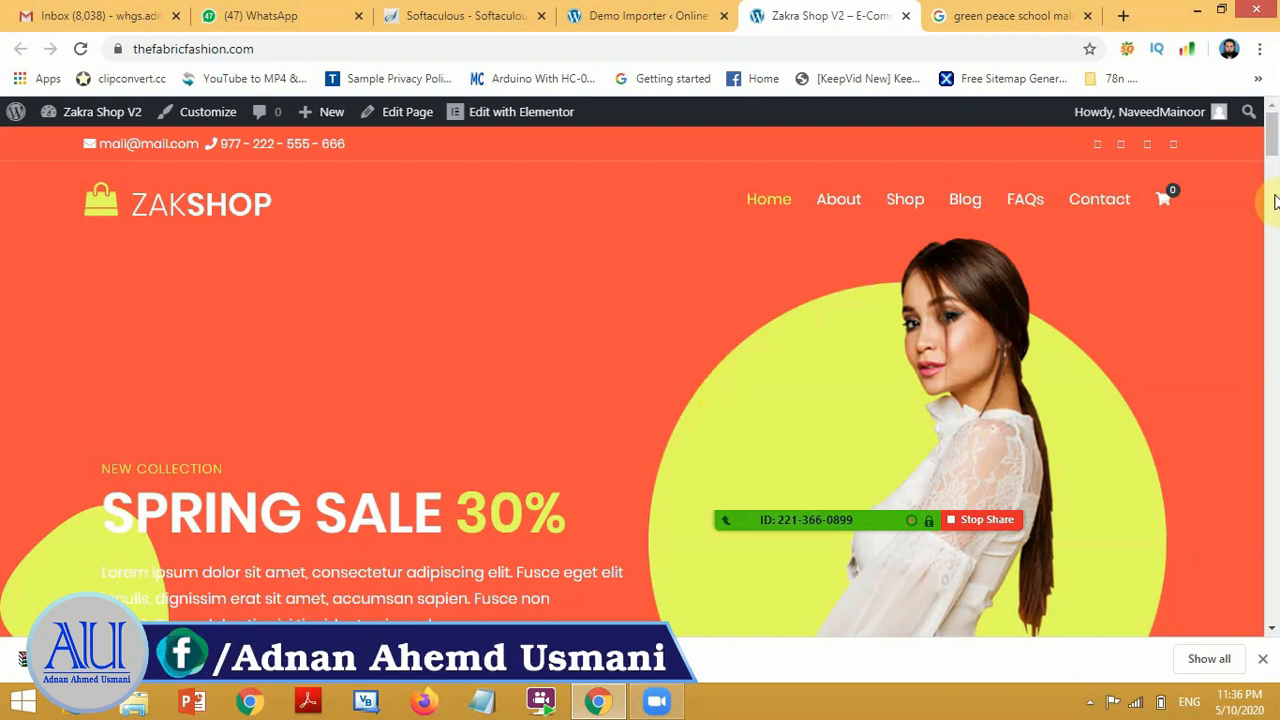
pyautogui.moveTo(1270, 140); pyautogui.dragTo(1240, 12)
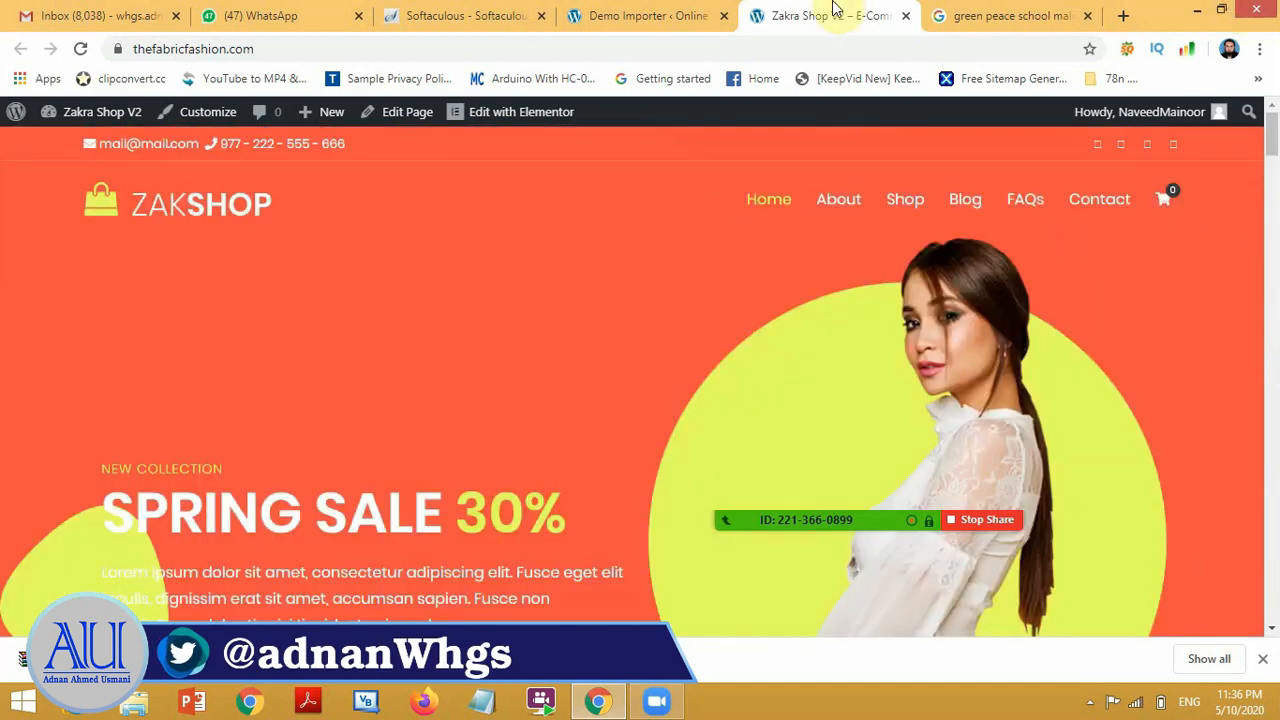
pyautogui.click(291, 12)
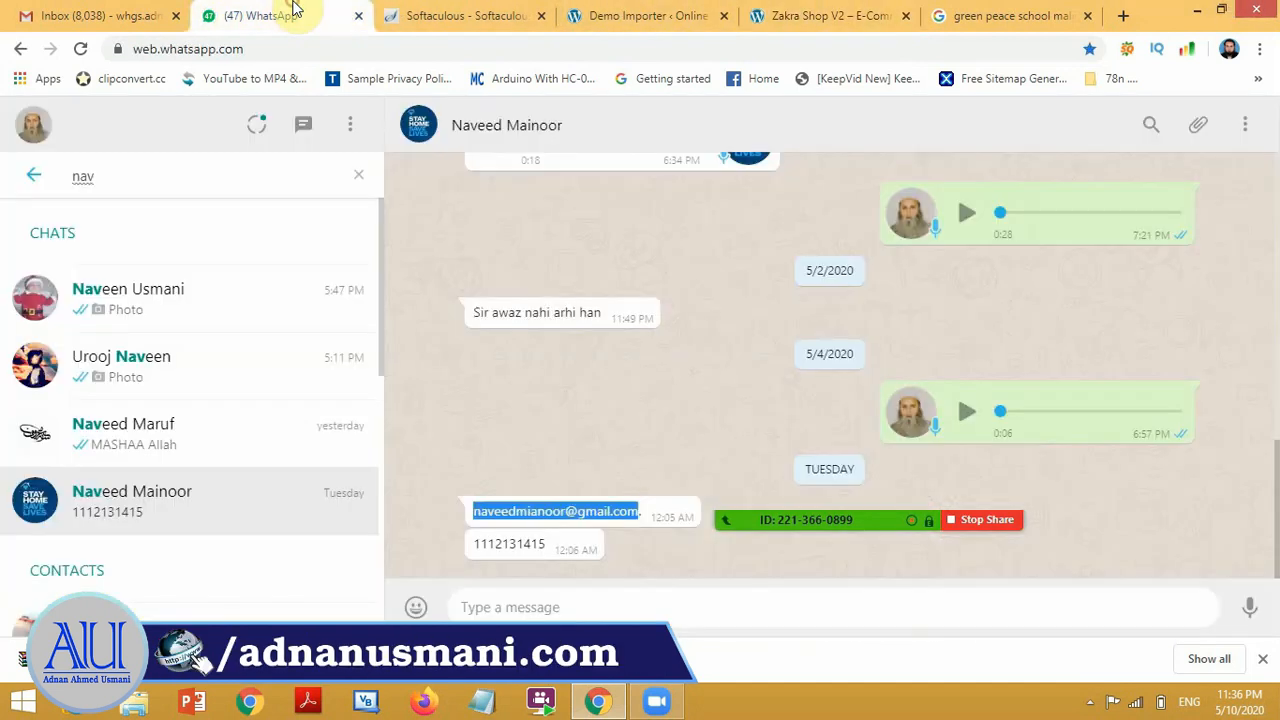
pyautogui.click(470, 15)
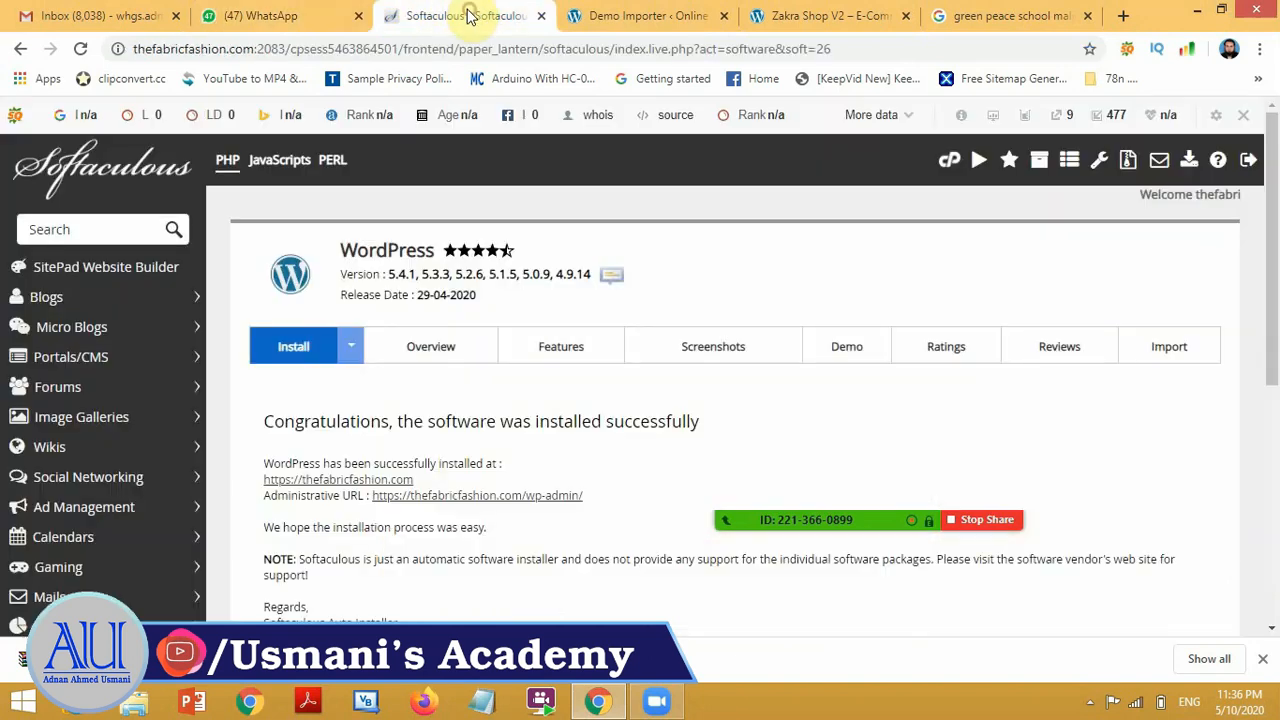
# Step: Return to the site's admin, open the page for adding new themes, and search the themes for "shopping cart"
pyautogui.click(648, 15)
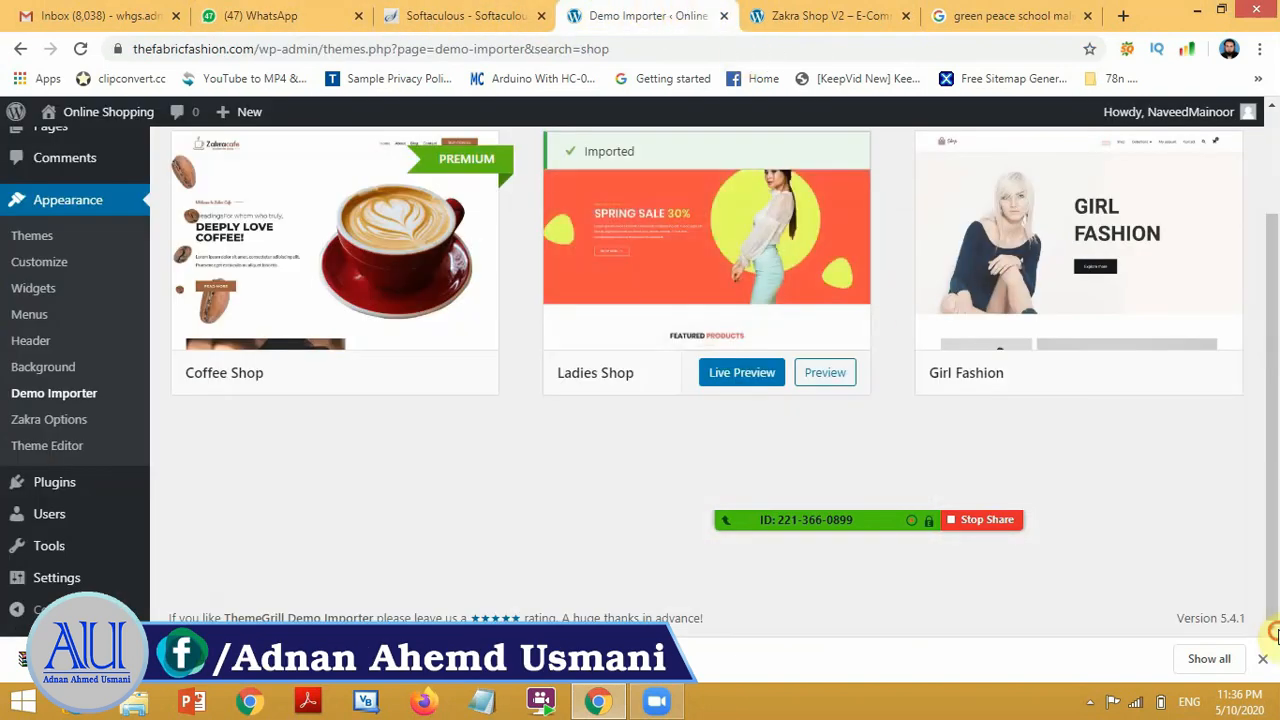
pyautogui.click(1274, 180)
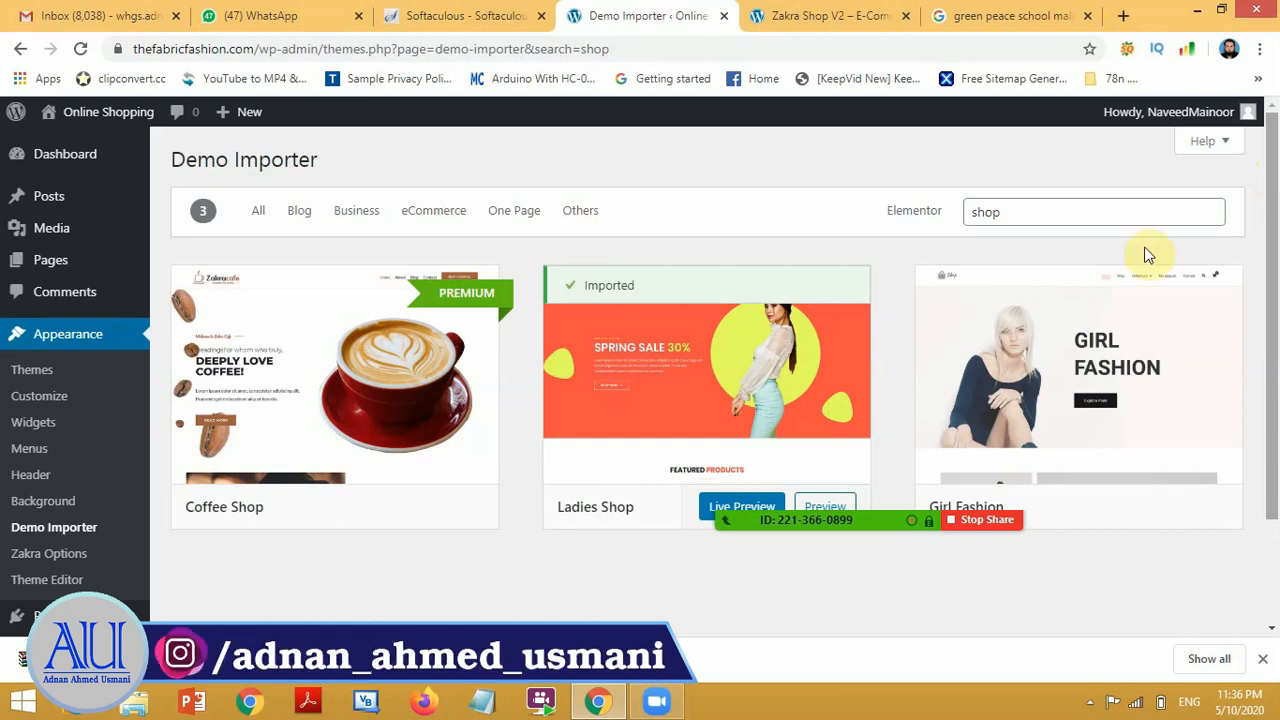
pyautogui.click(23, 378)
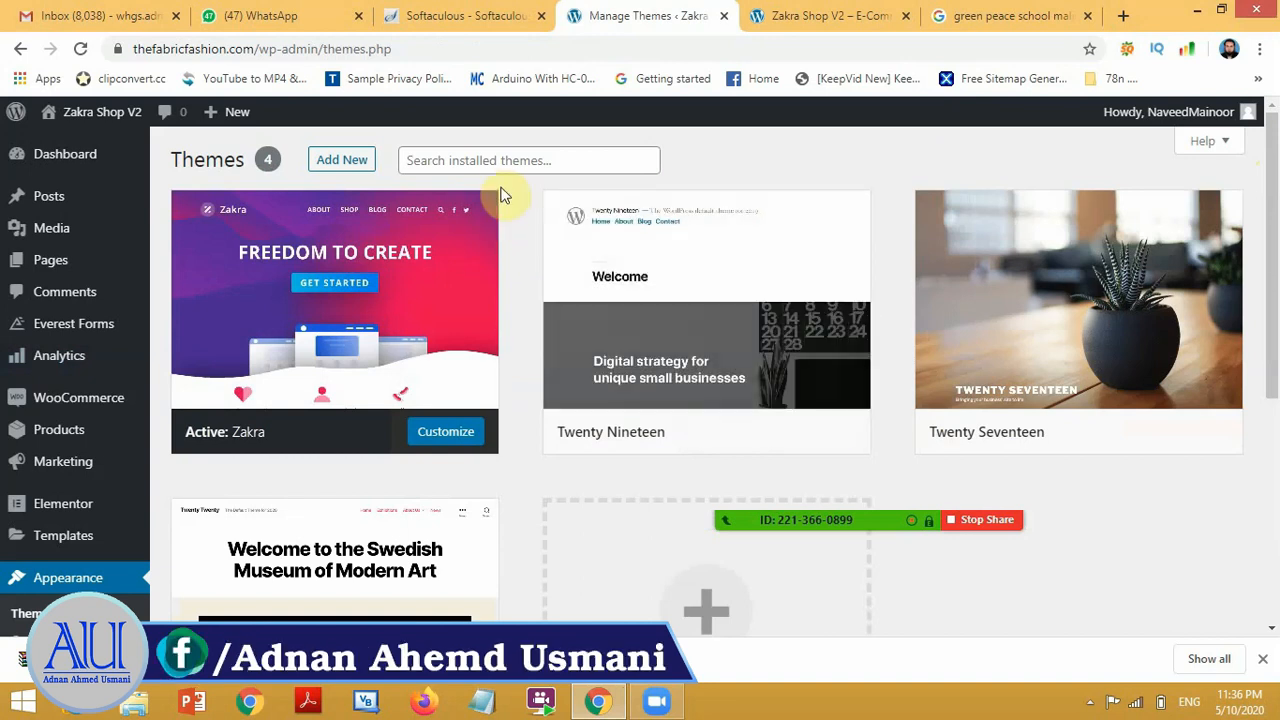
pyautogui.click(426, 147)
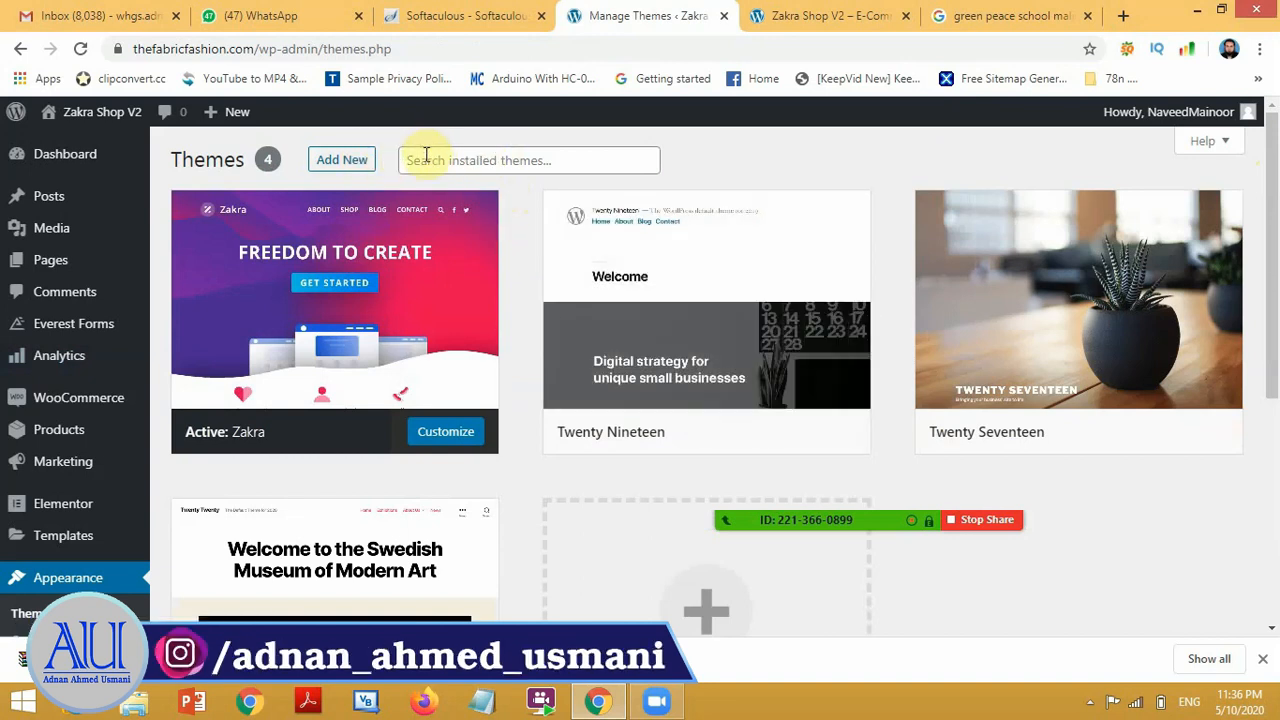
pyautogui.click(425, 156)
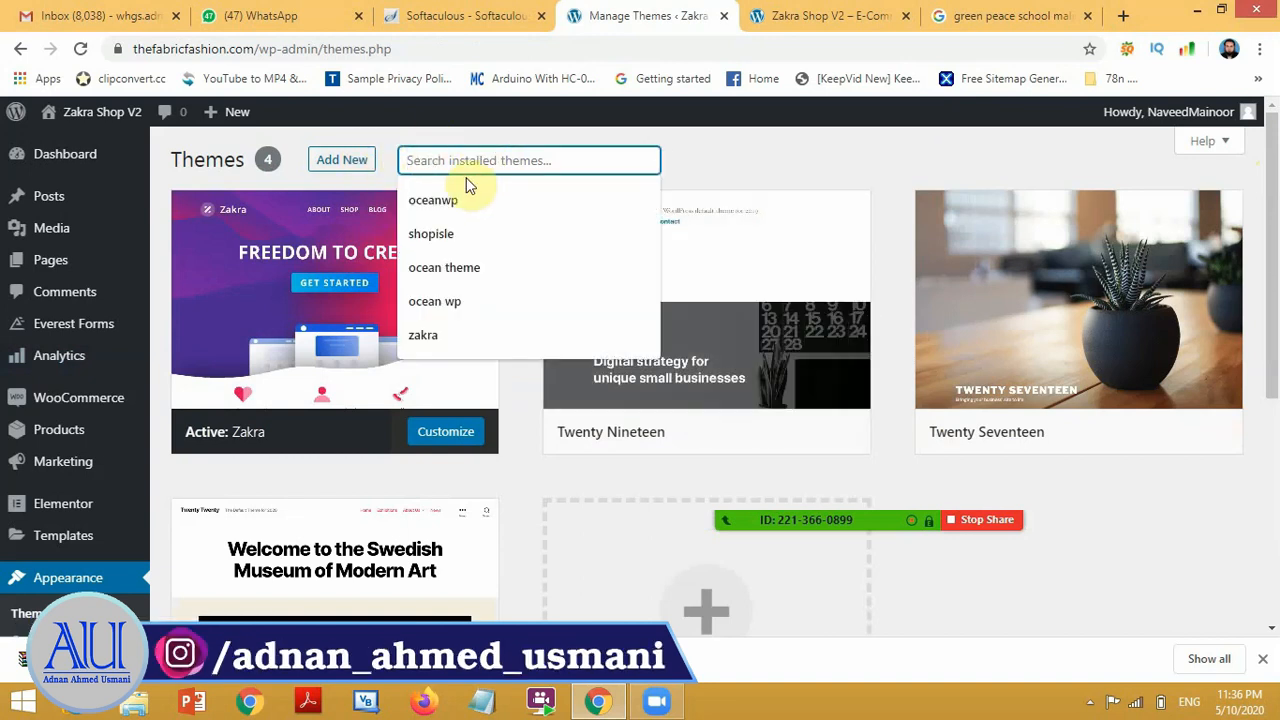
pyautogui.click(341, 170)
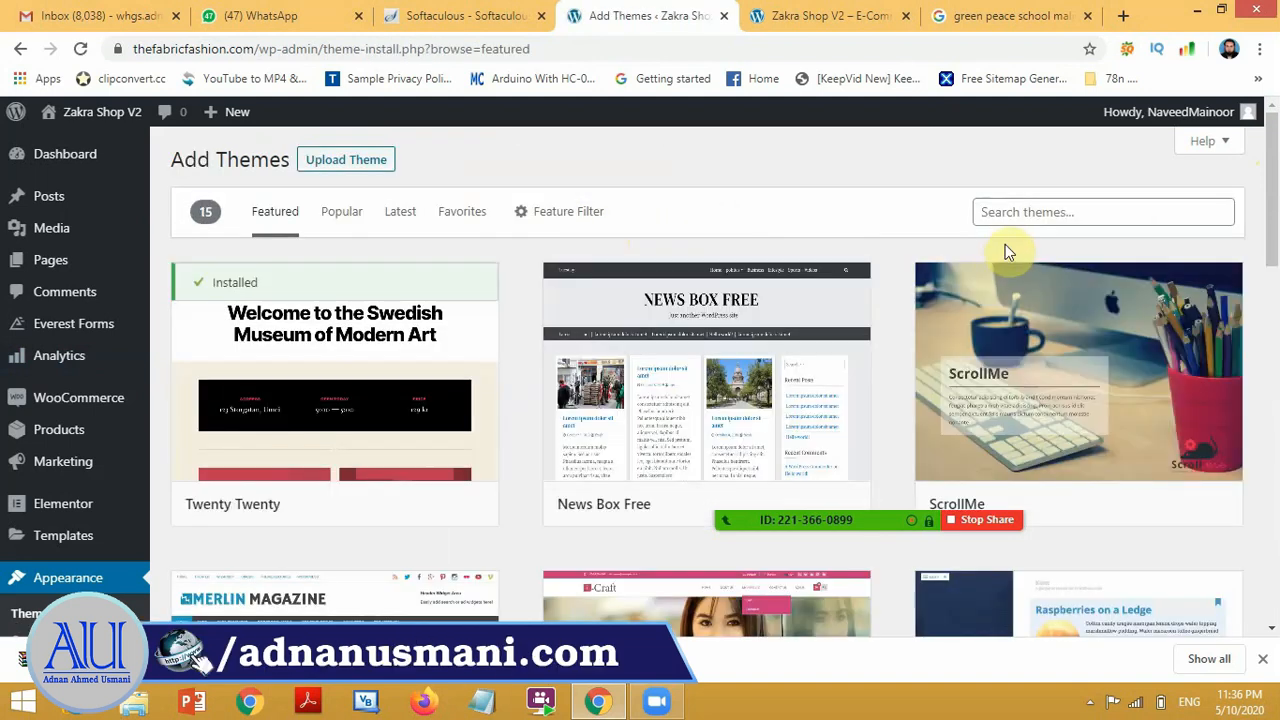
pyautogui.click(1006, 222)
pyautogui.write('s')
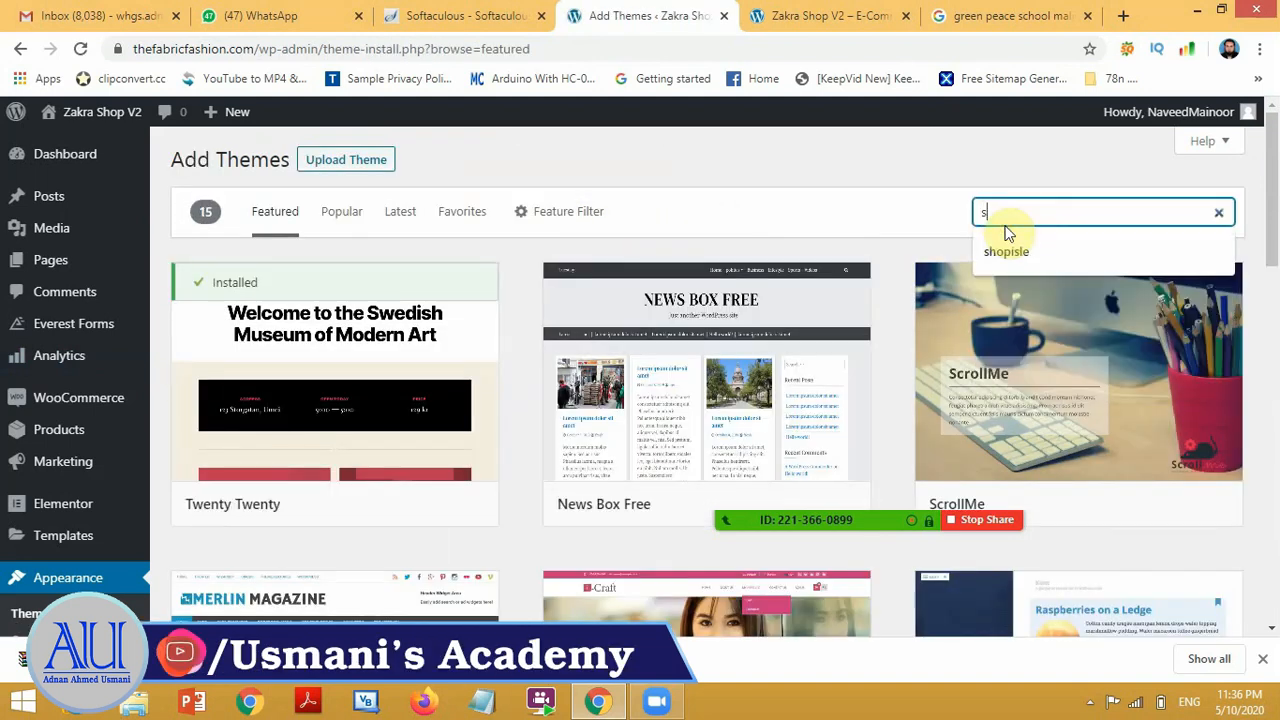
pyautogui.write('hopping')
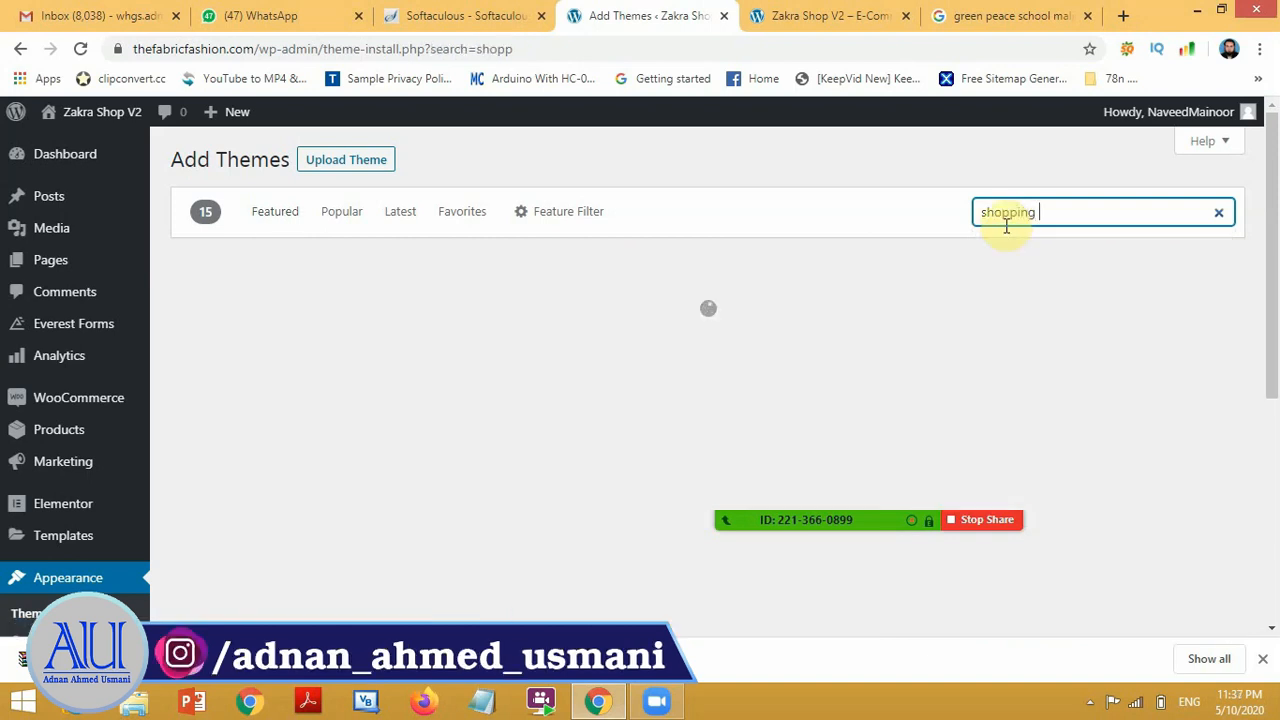
pyautogui.write(' cart')
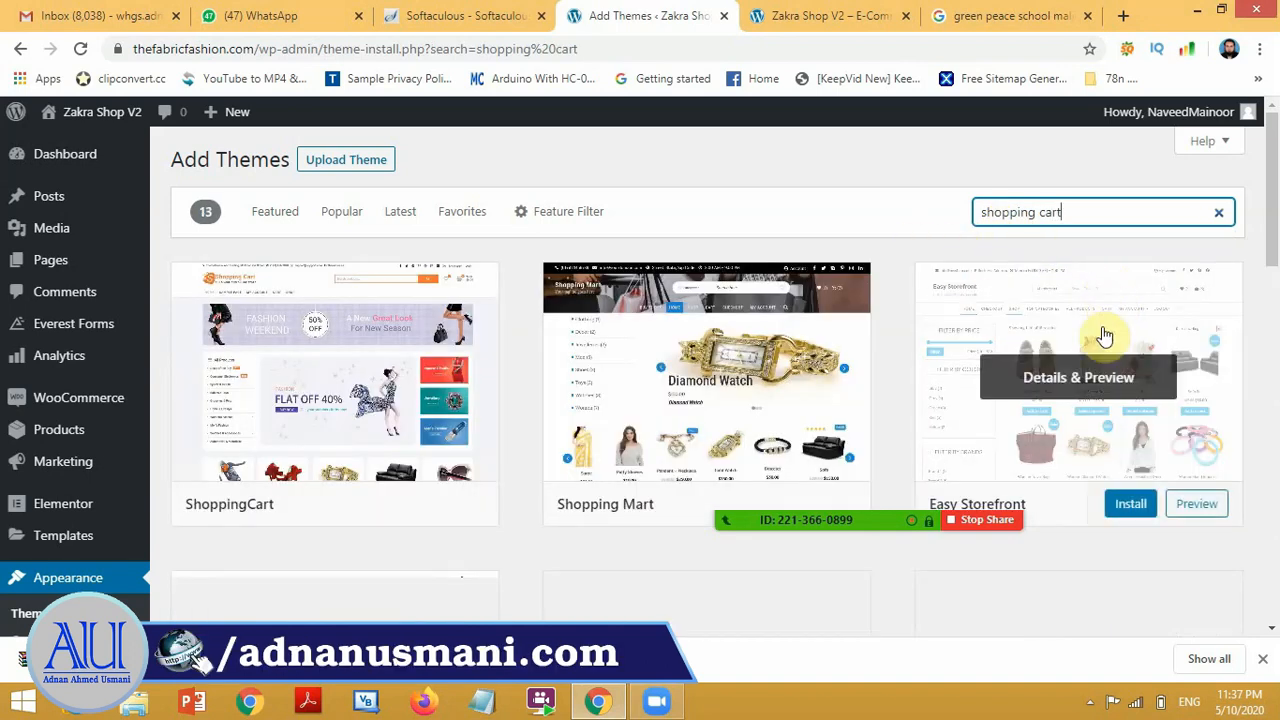
# Step: Install and activate the ShoppingCart theme
pyautogui.click(398, 514)
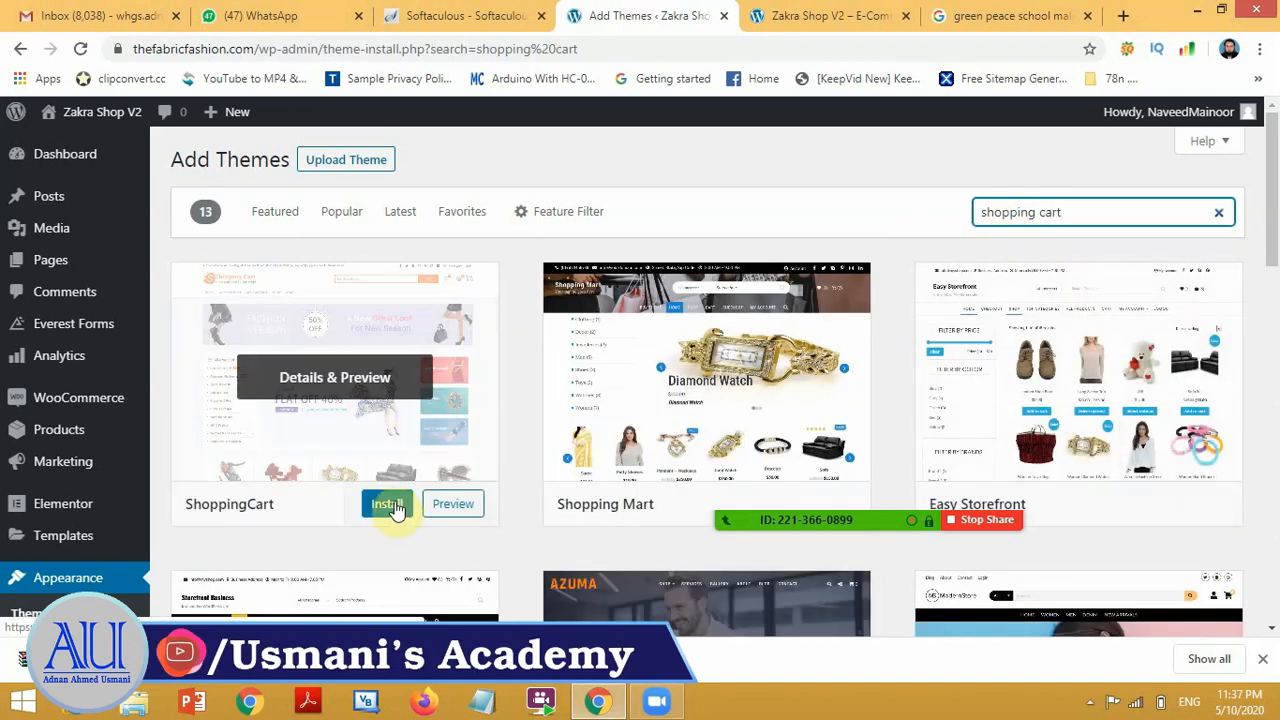
pyautogui.click(392, 506)
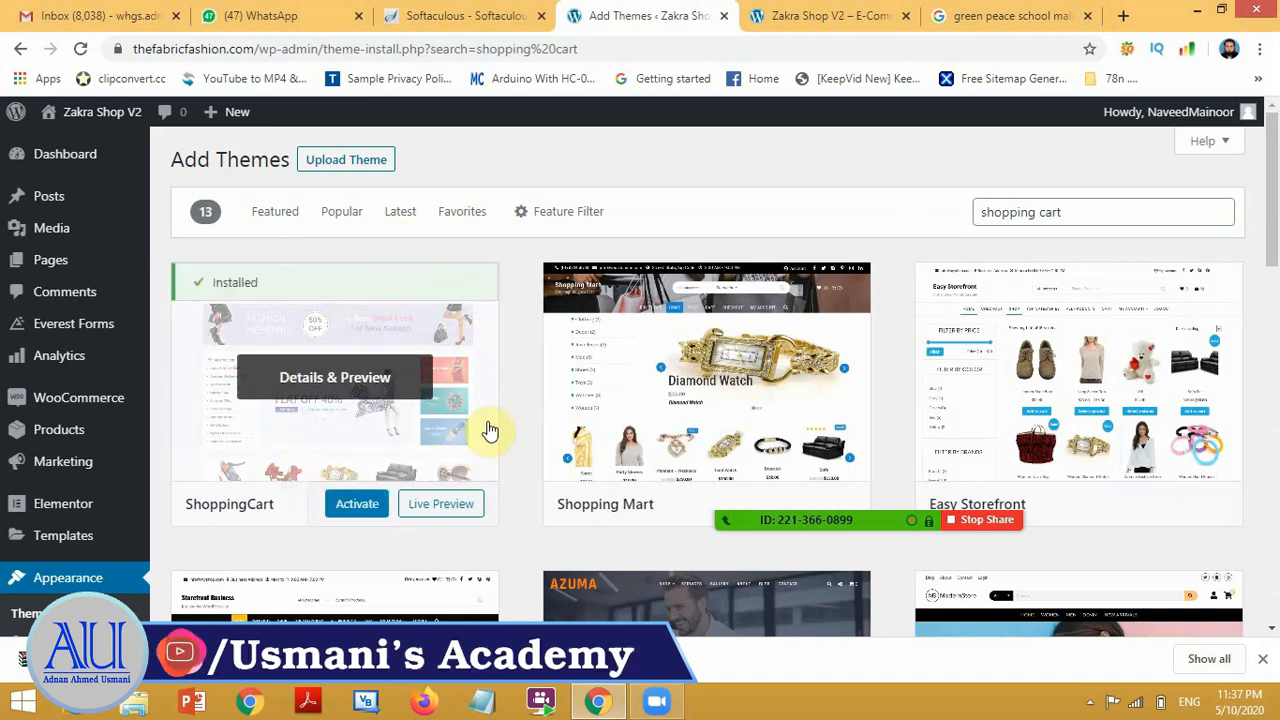
pyautogui.click(362, 505)
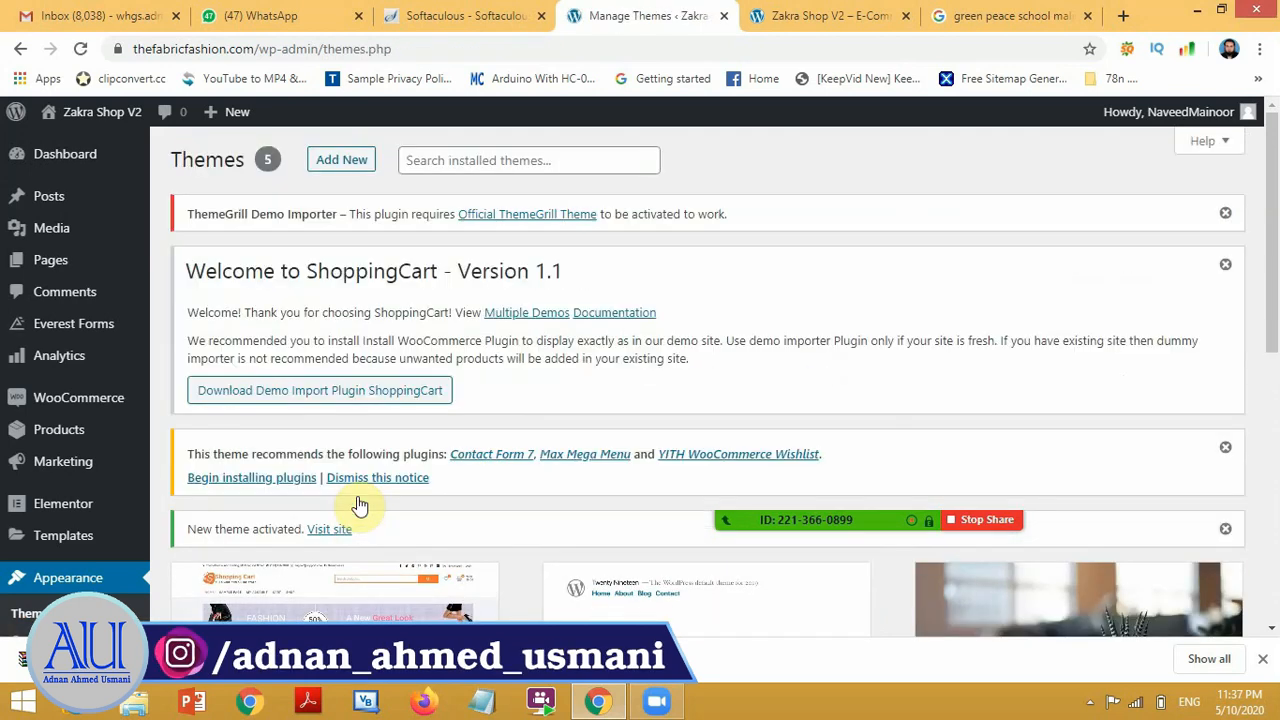
# Step: Download the ShoppingCart theme's demo import plugin and save it as "theme-freesia-demo-import (1)" in the E-Books folder
pyautogui.click(320, 401)
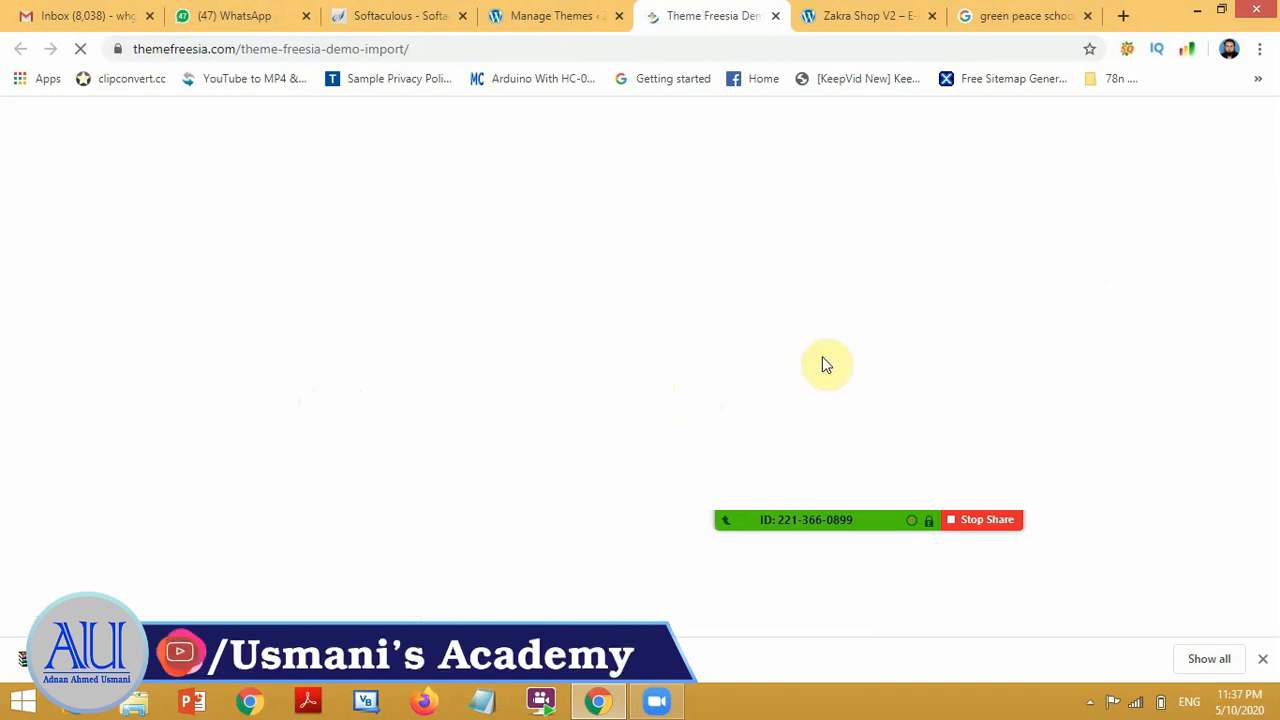
pyautogui.click(892, 370)
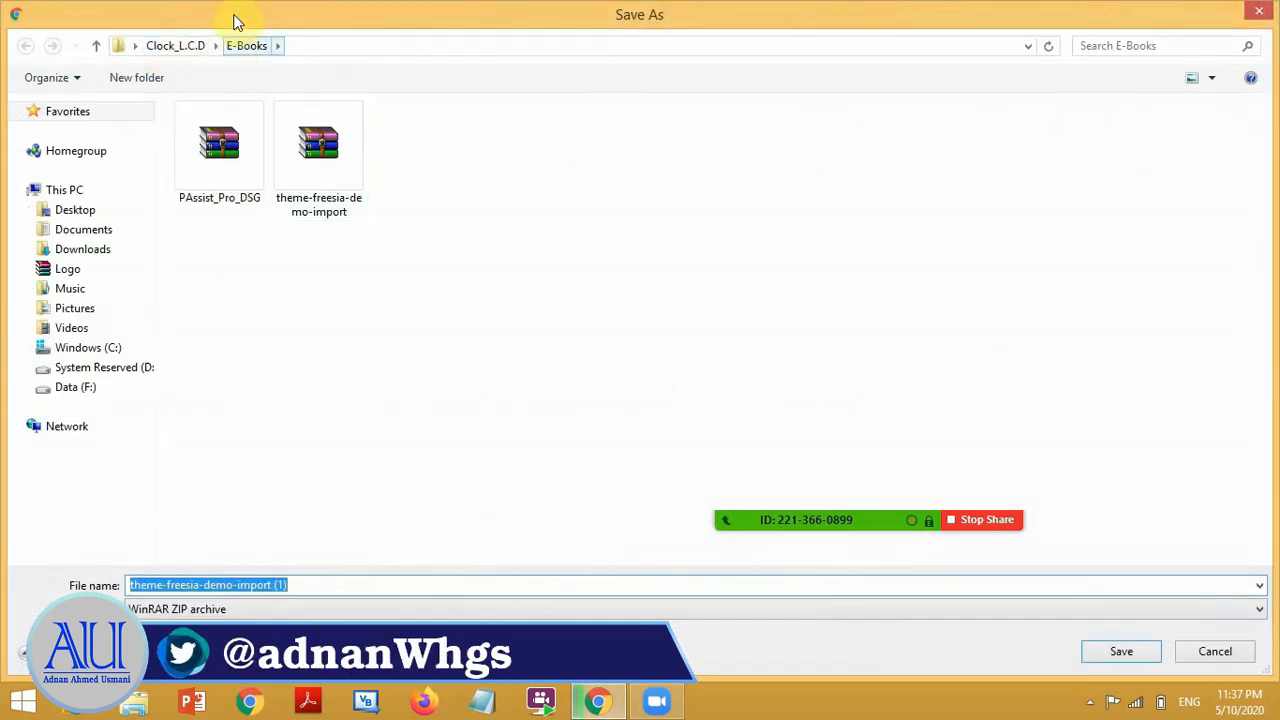
pyautogui.click(1148, 657)
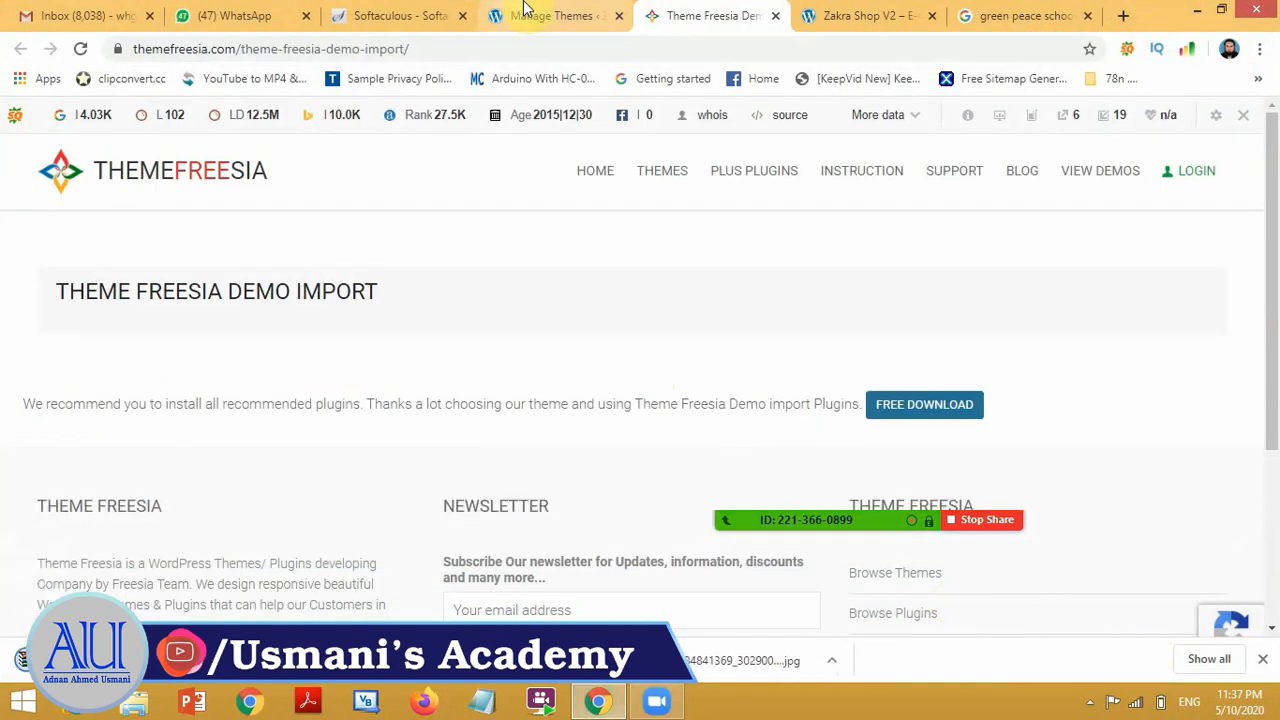
# Step: Return to the site's admin, open the installed plugins list, and admit the waiting participant to the meeting
pyautogui.click(565, 12)
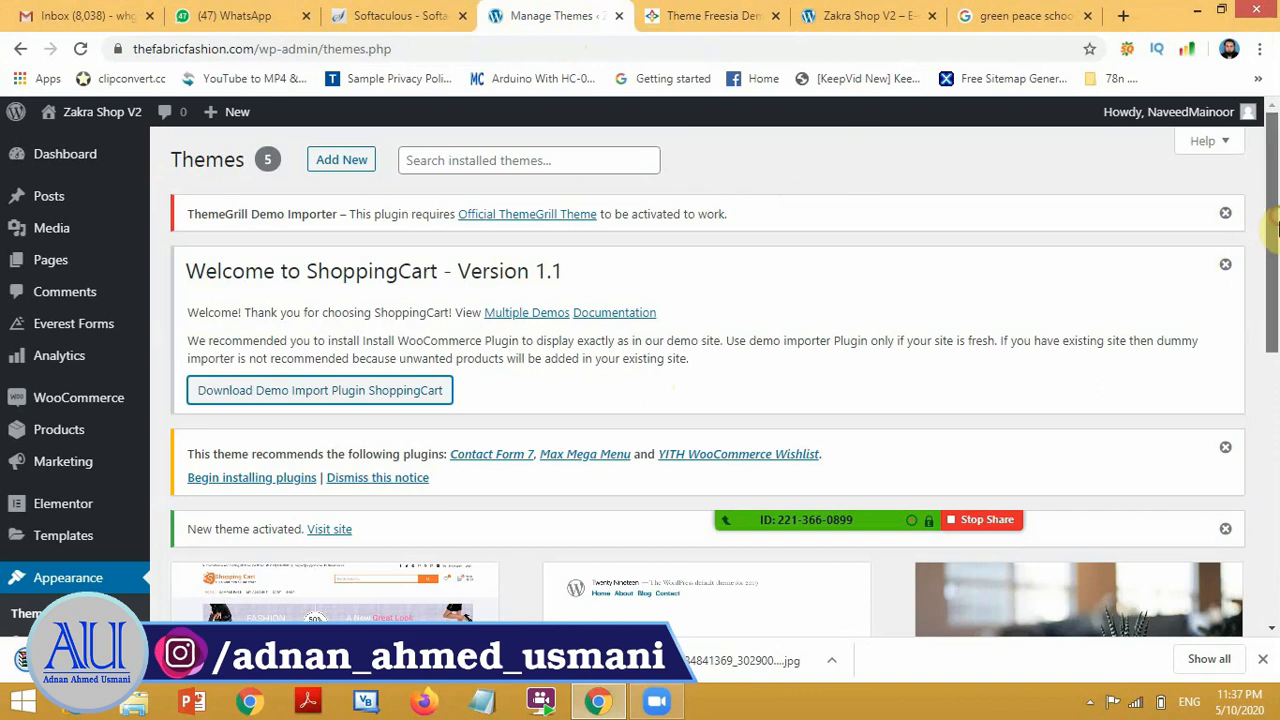
pyautogui.scroll(-3, 1276, 350)
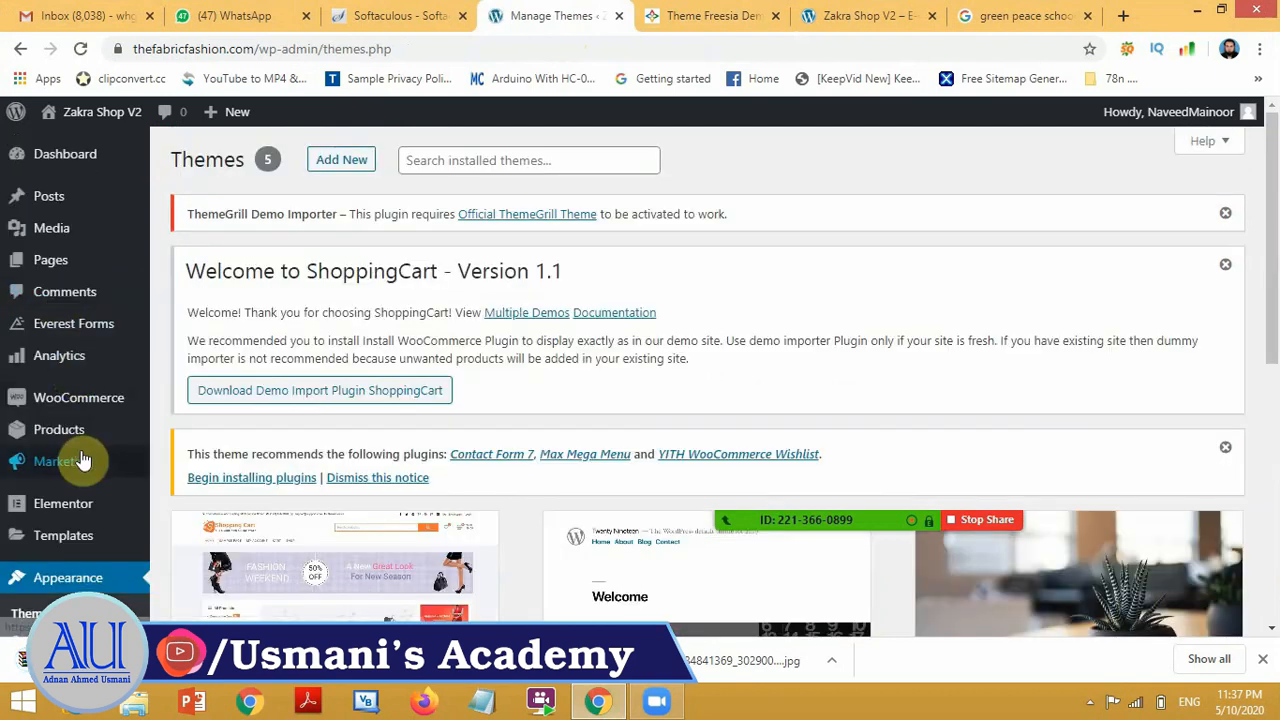
pyautogui.scroll(-5, 1276, 212)
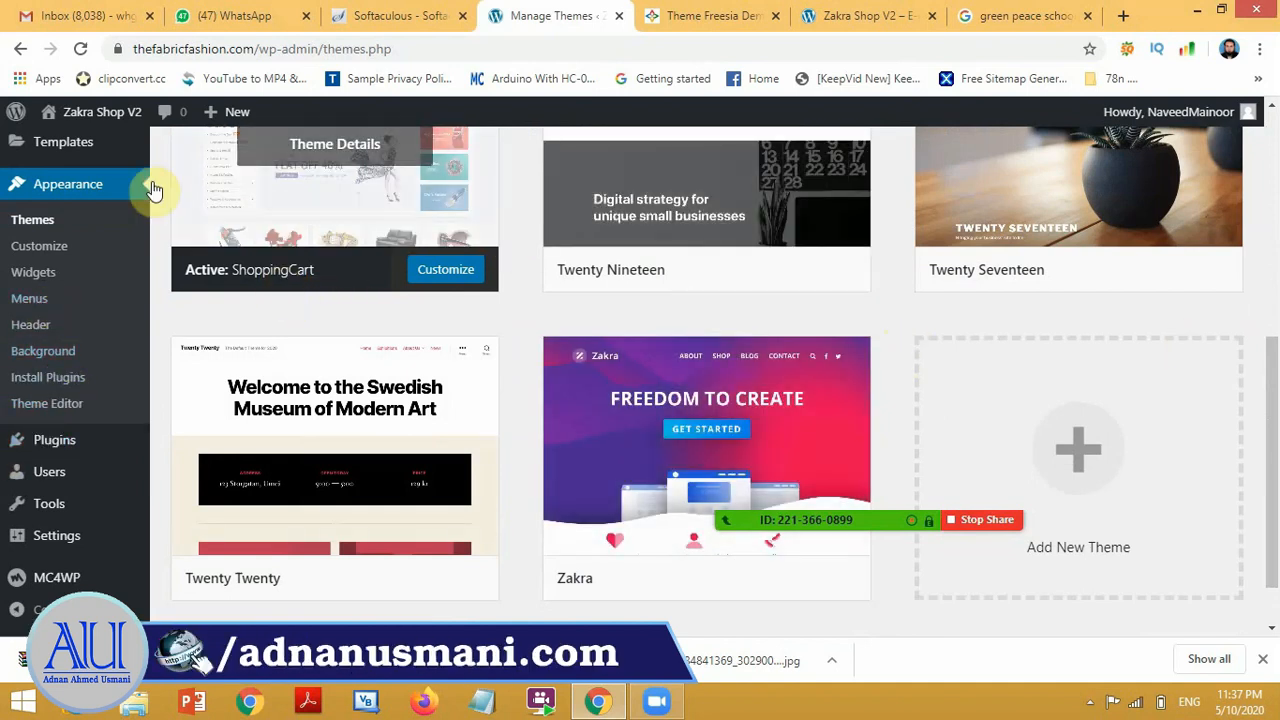
pyautogui.moveTo(1277, 347); pyautogui.dragTo(1252, 12)
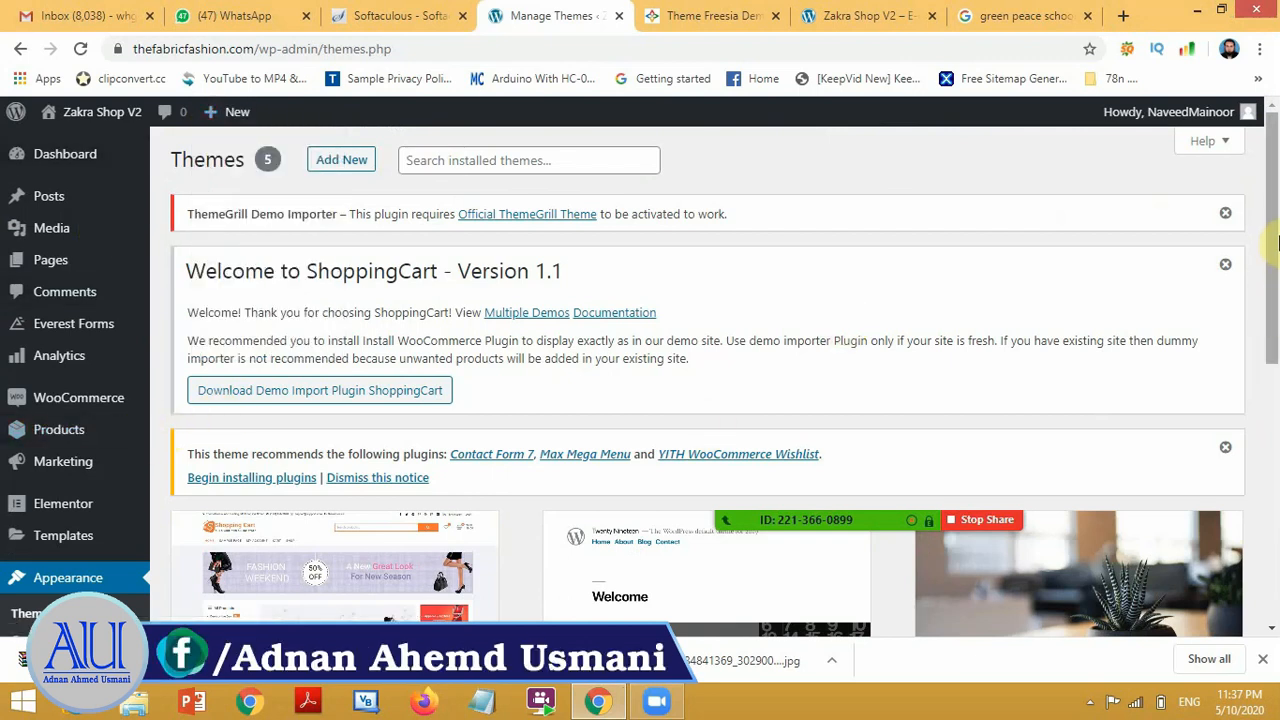
pyautogui.scroll(-5, 1028, 420)
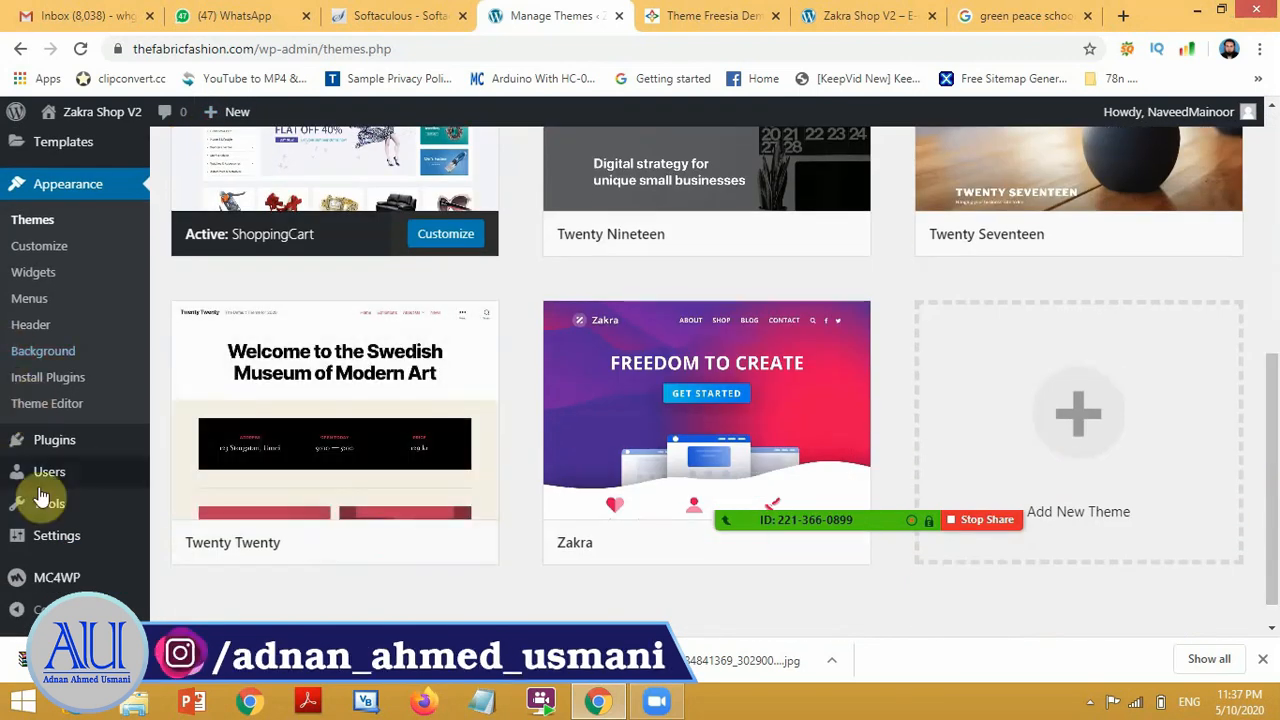
pyautogui.click(55, 448)
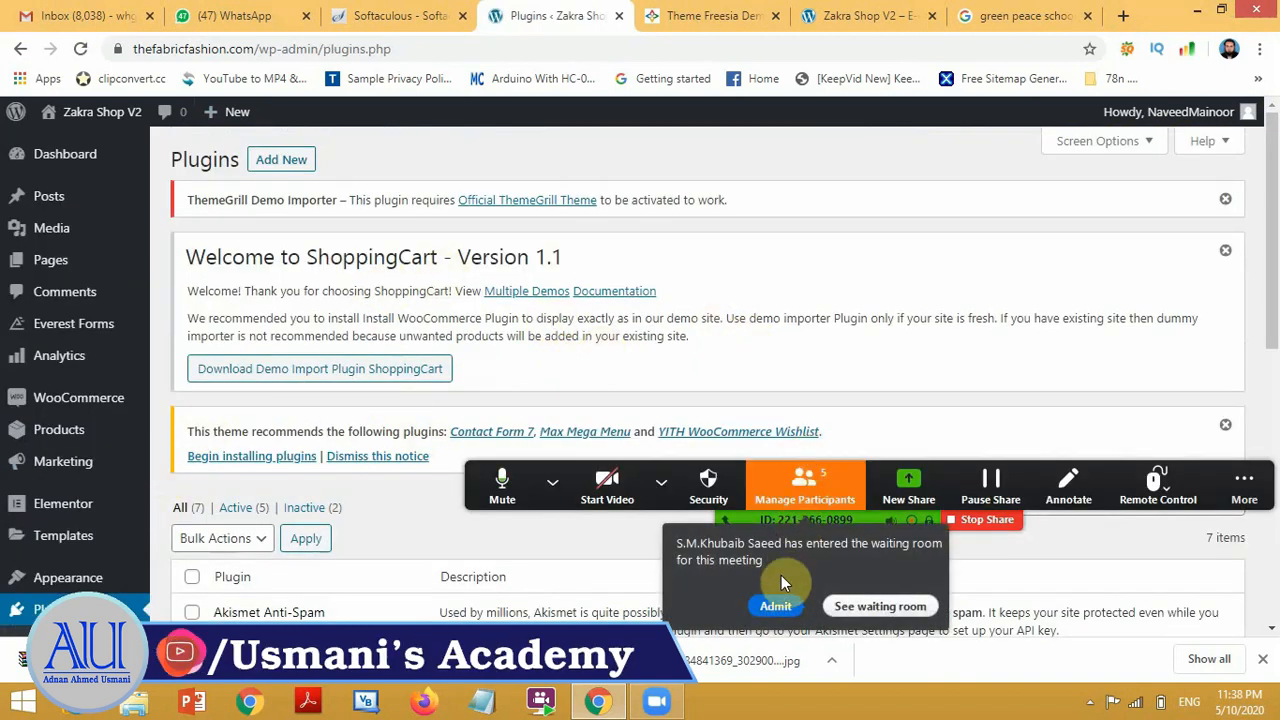
pyautogui.click(773, 606)
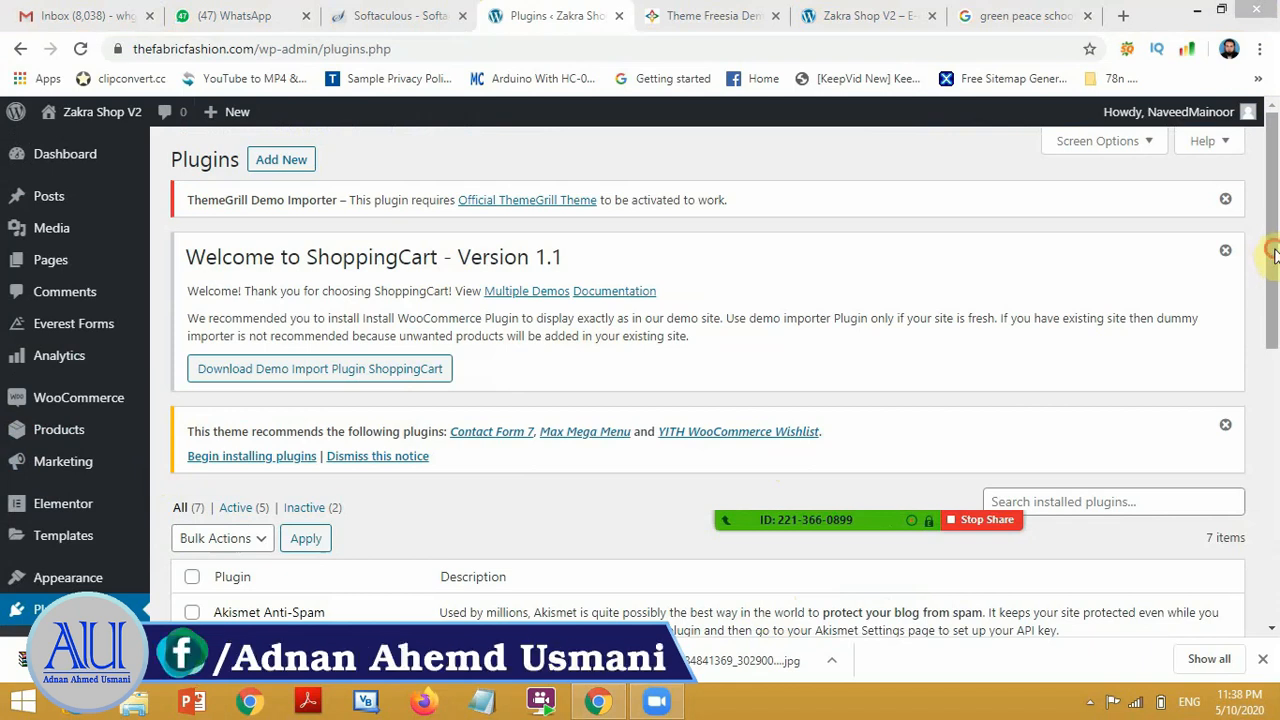
# Step: Add a new plugin by uploading theme-freesia-demo-import.zip from the E-Books folder and start its installation
pyautogui.moveTo(1272, 251); pyautogui.dragTo(1272, 211)
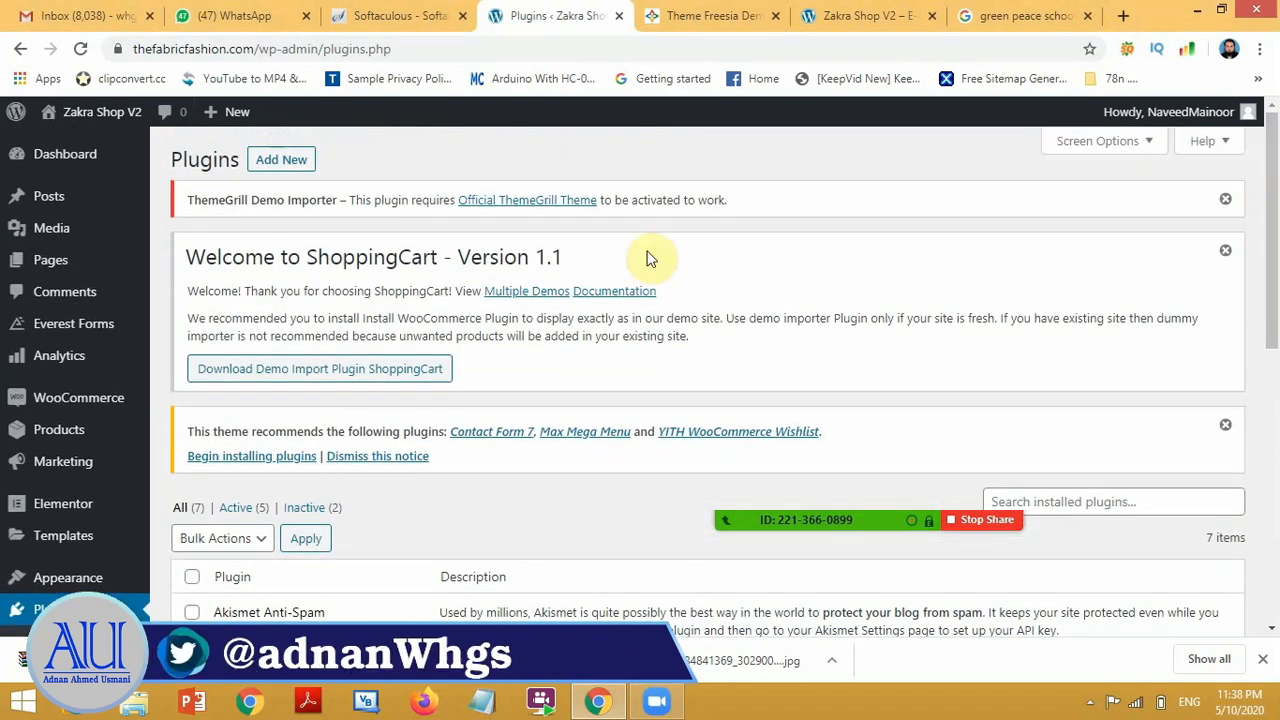
pyautogui.click(295, 162)
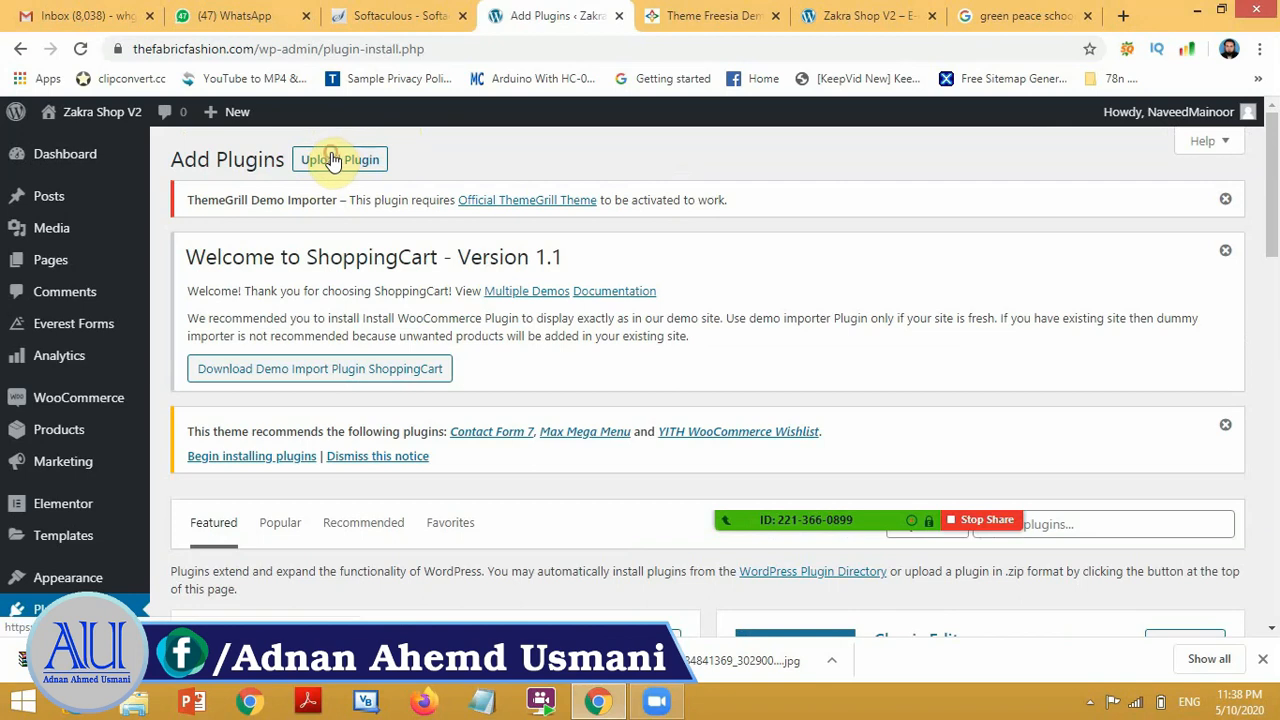
pyautogui.click(334, 161)
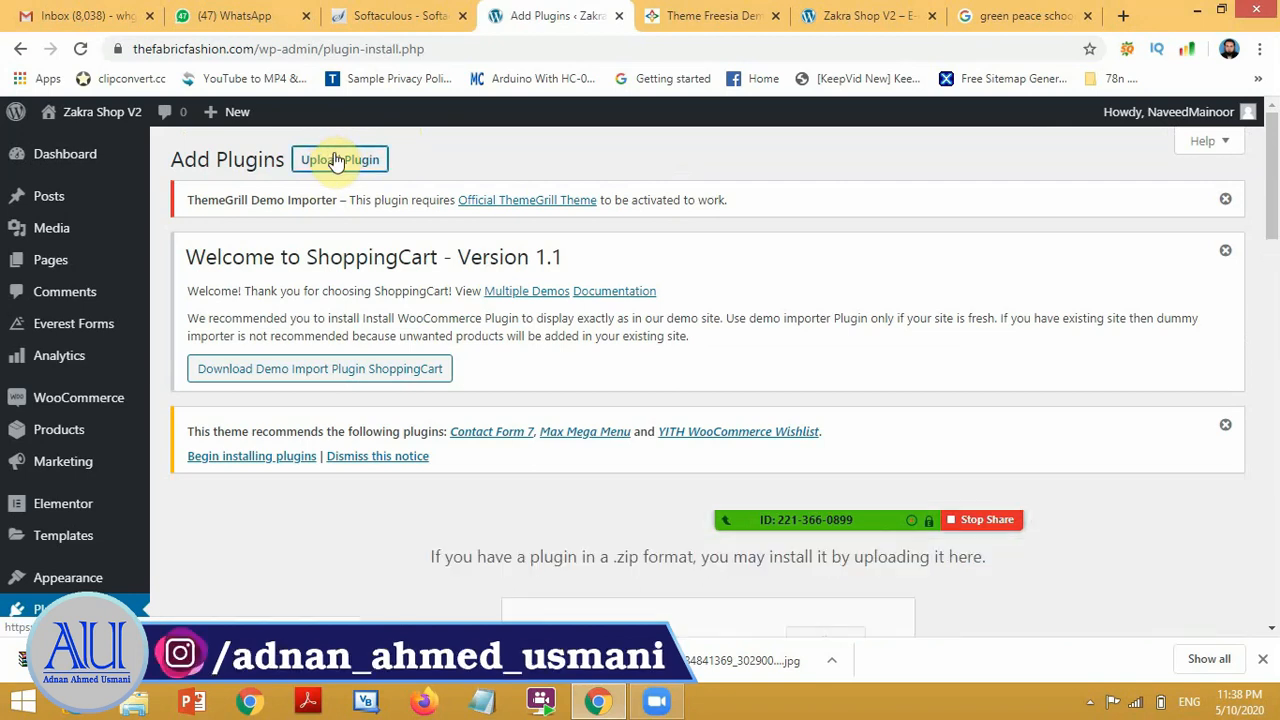
pyautogui.moveTo(1273, 165); pyautogui.dragTo(1275, 252)
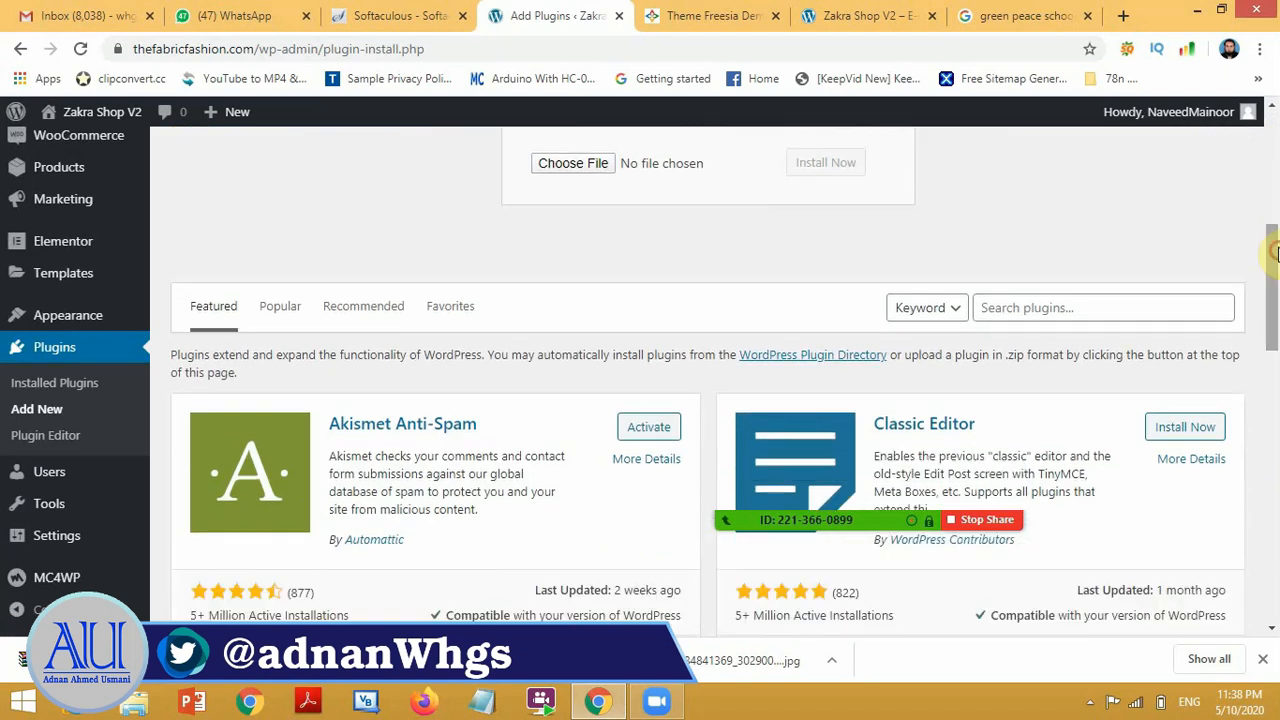
pyautogui.click(578, 172)
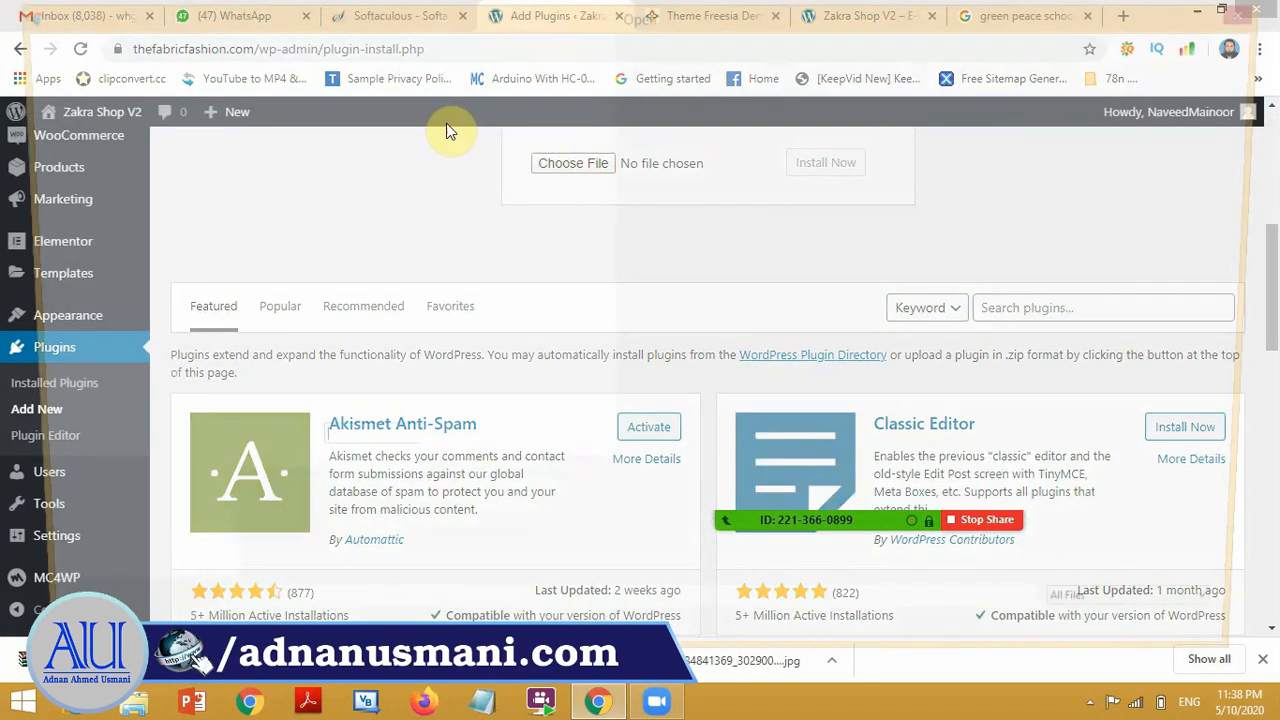
pyautogui.click(343, 309)
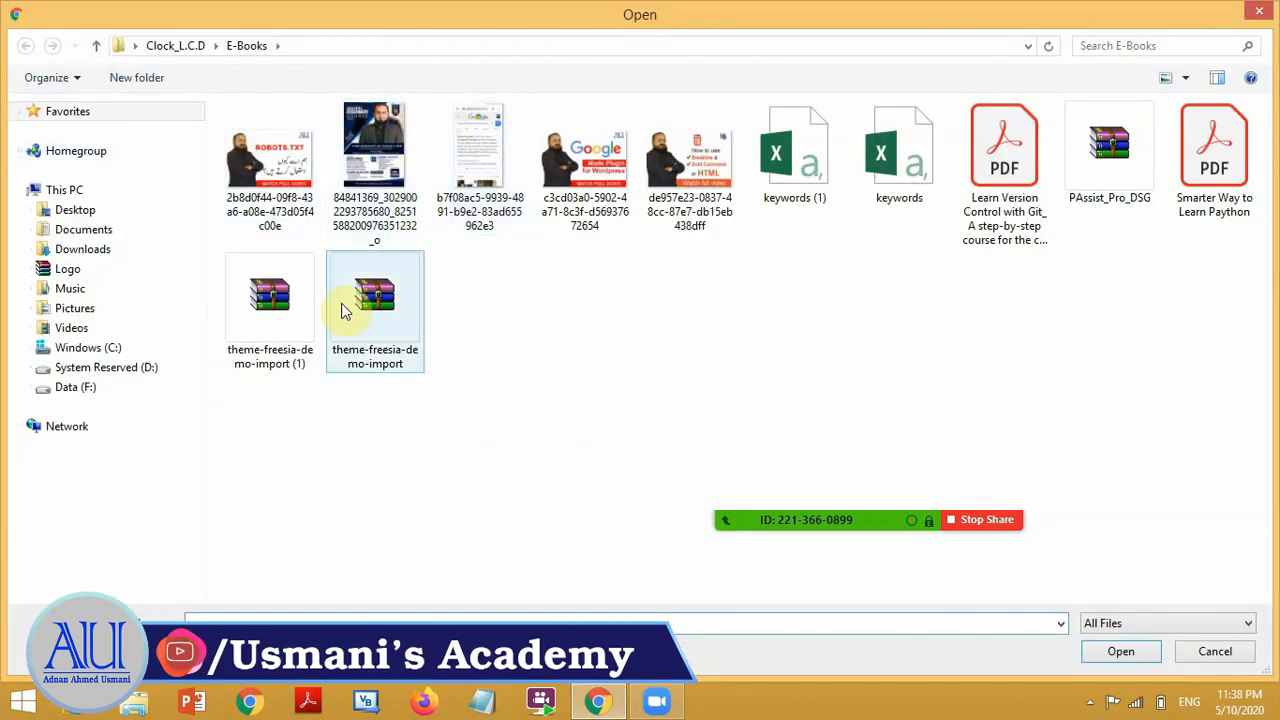
pyautogui.doubleClick(360, 313)
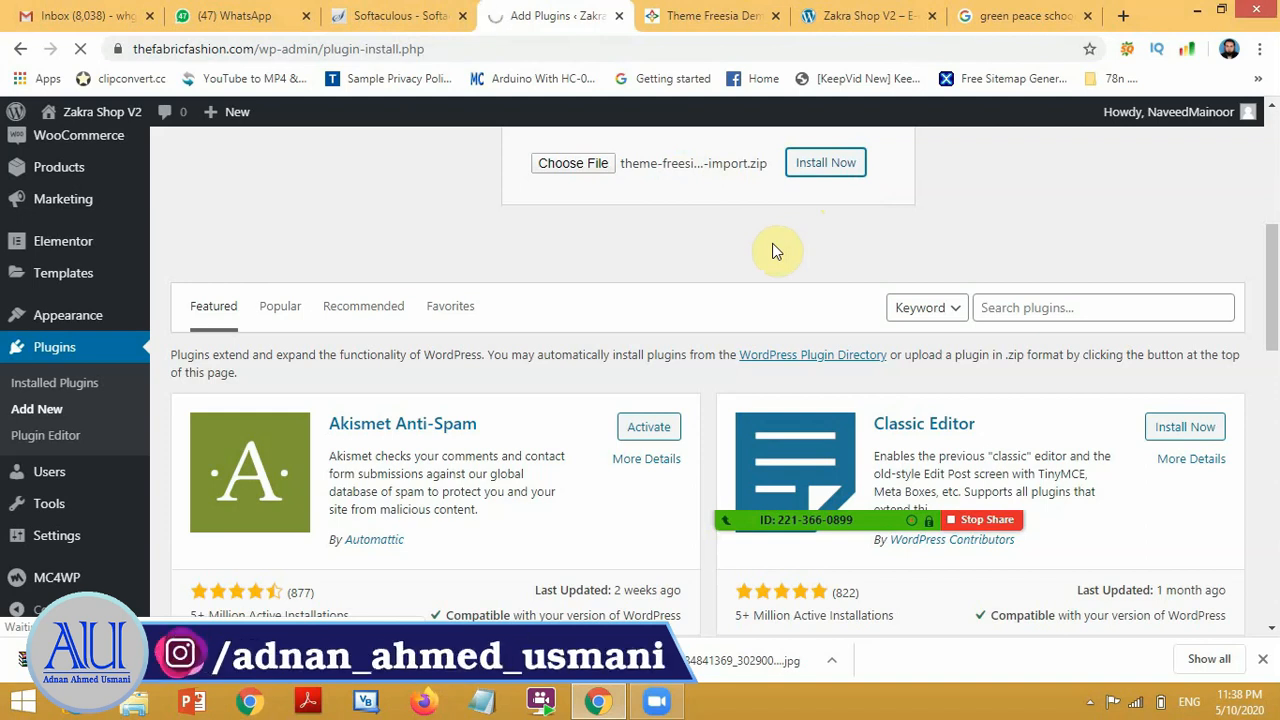
# Step: Check the meeting's participants list while the demo import plugin installs, and minimise the list
pyautogui.scroll(-2, 1276, 311)
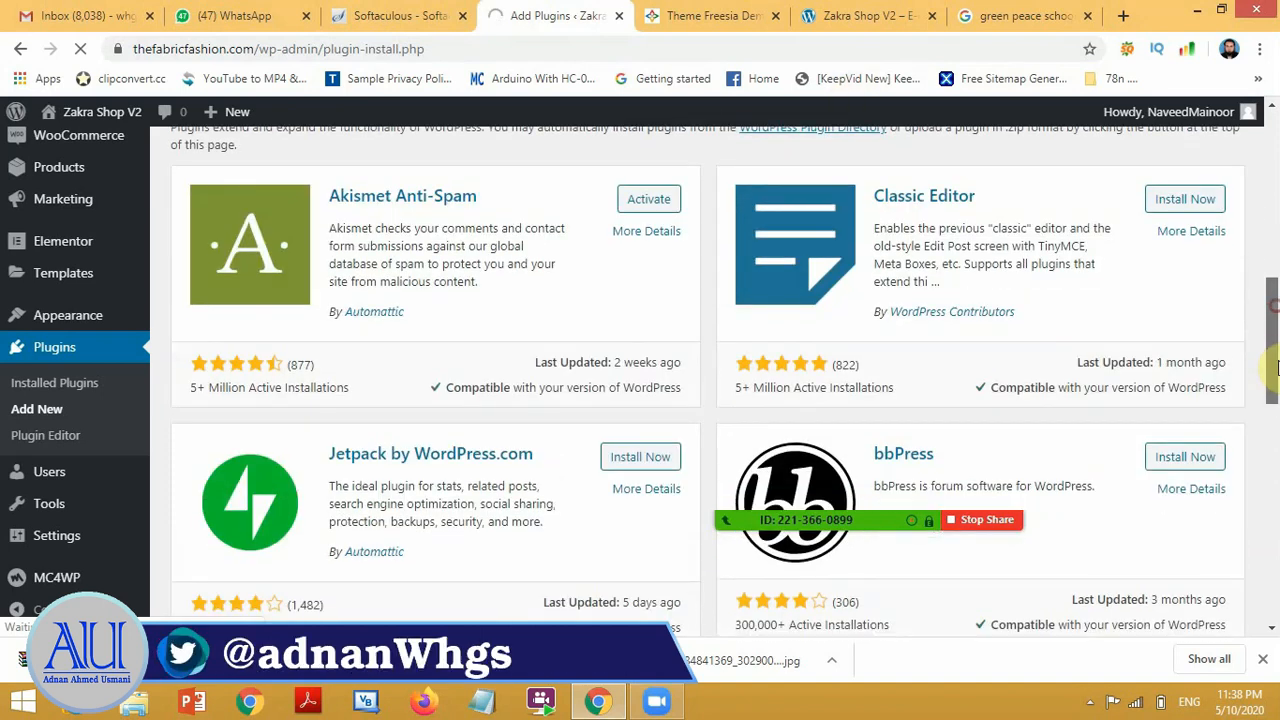
pyautogui.moveTo(760, 510)
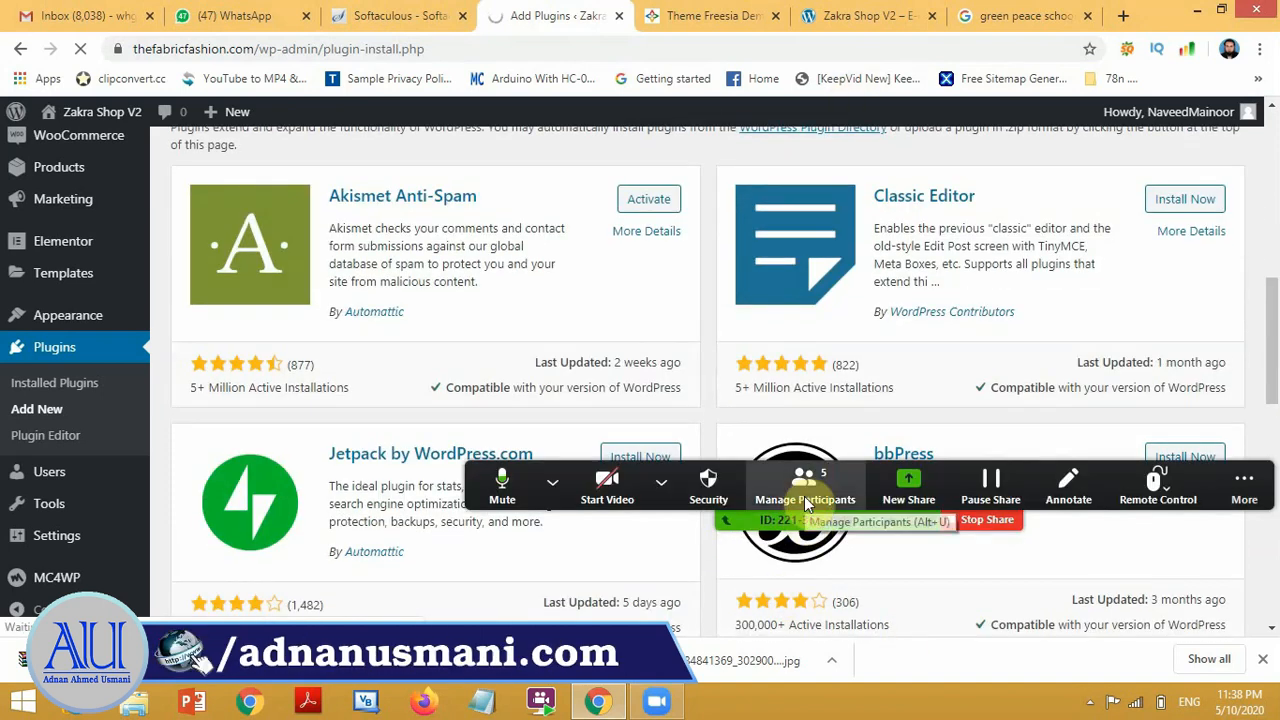
pyautogui.click(804, 496)
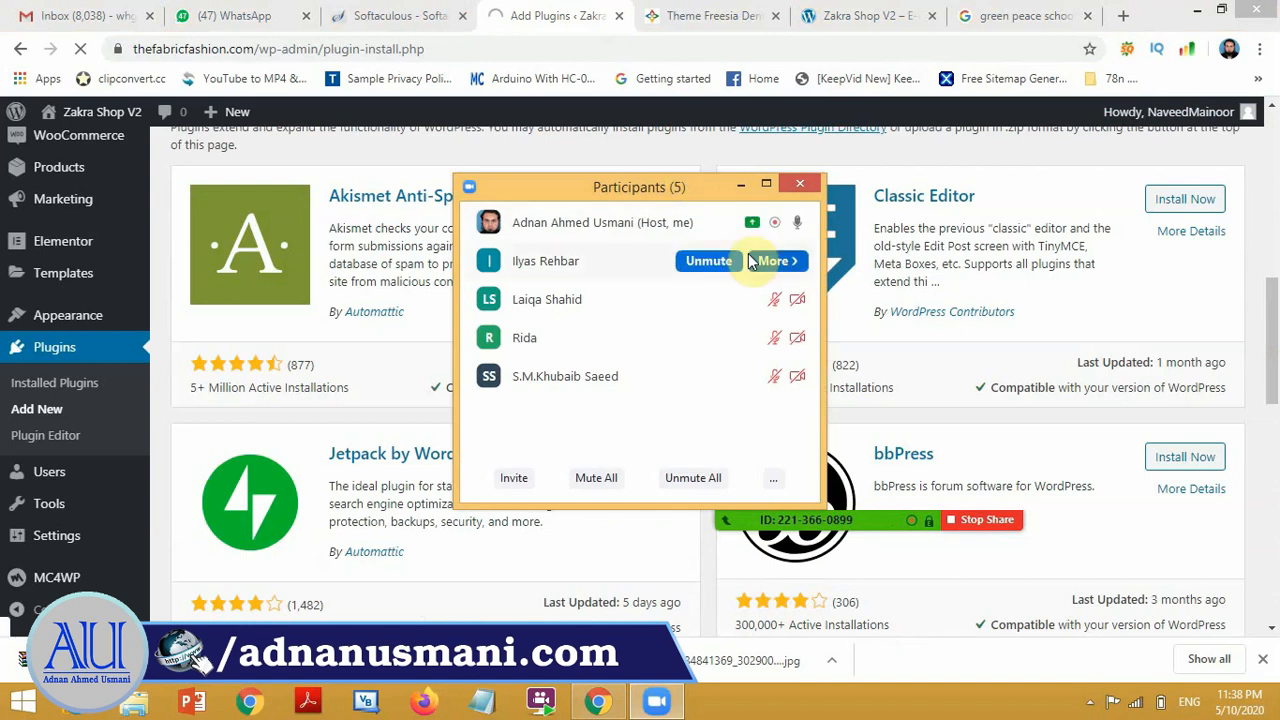
pyautogui.click(745, 186)
pyautogui.moveTo(1272, 395); pyautogui.dragTo(1269, 294)
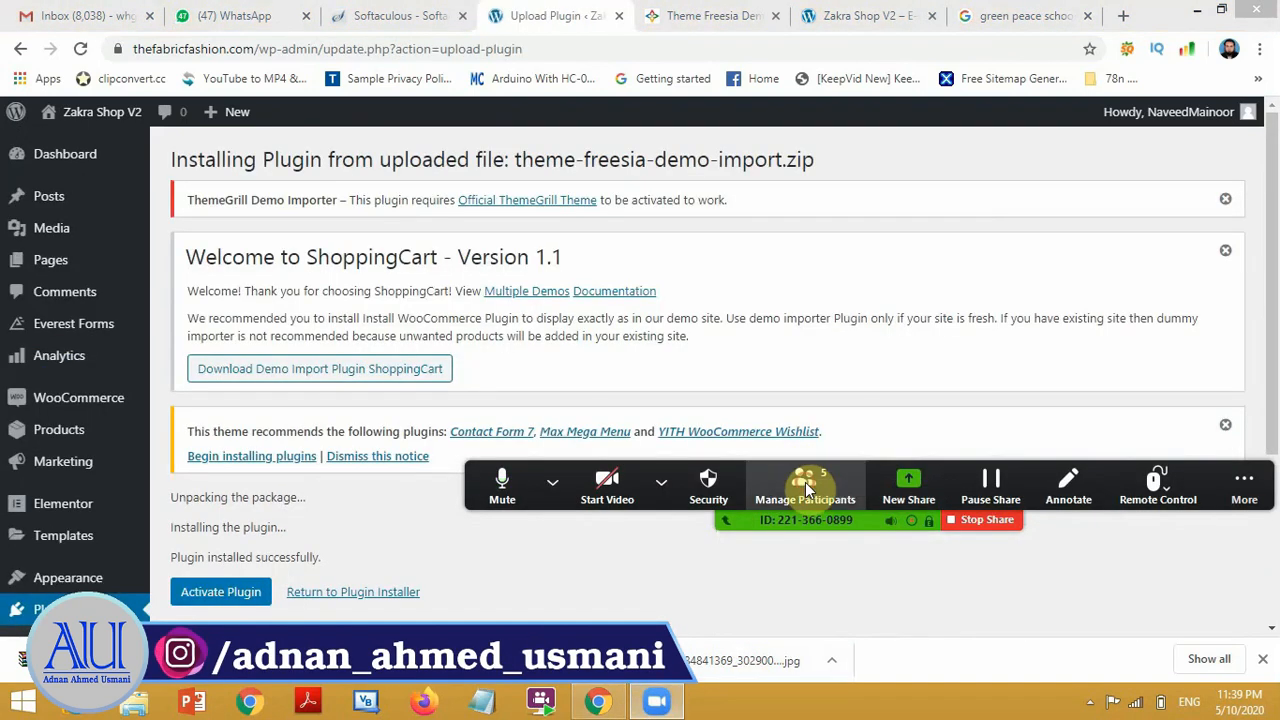
pyautogui.click(805, 482)
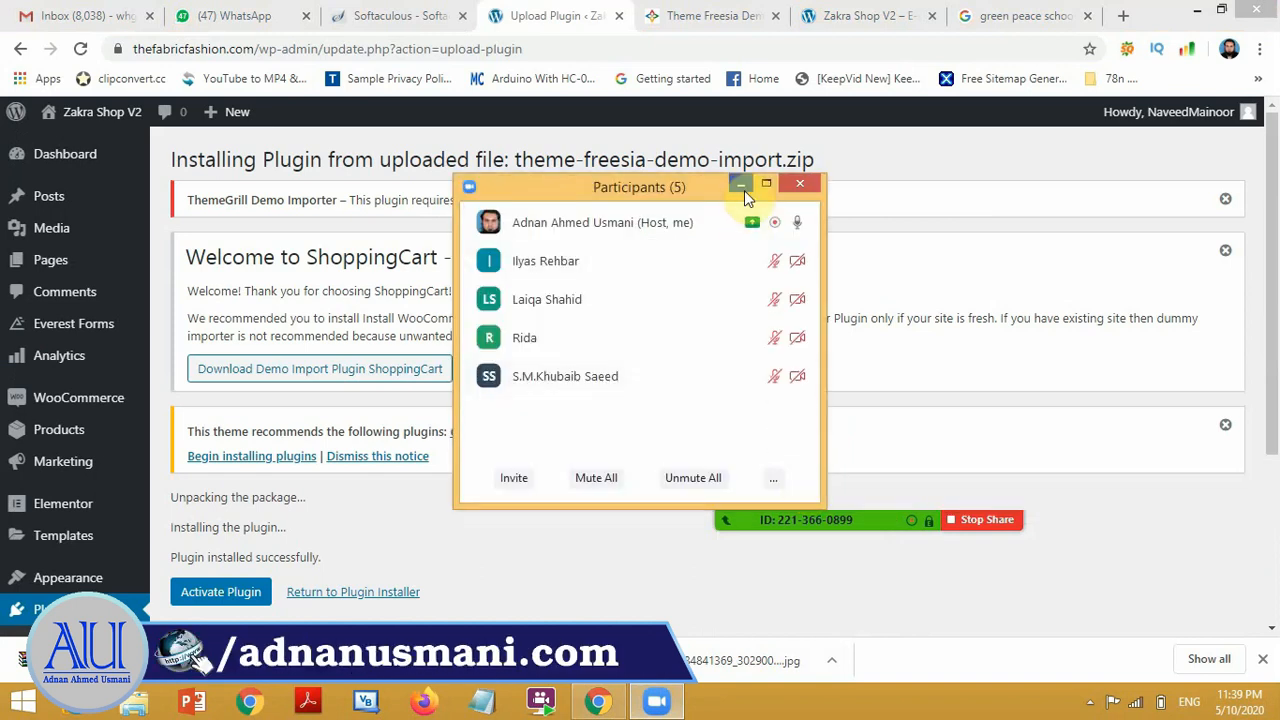
pyautogui.click(737, 186)
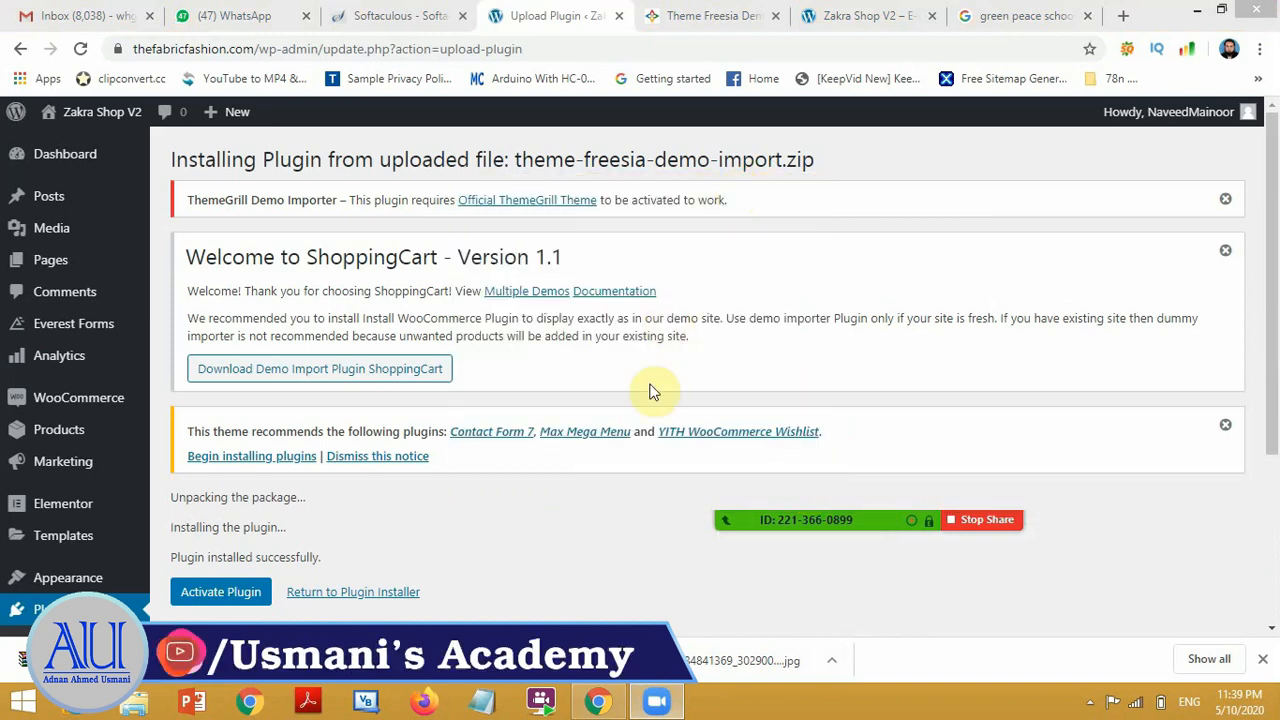
# Step: Activate the newly installed theme-freesia-demo-import plugin
pyautogui.scroll(-2, 543, 368)
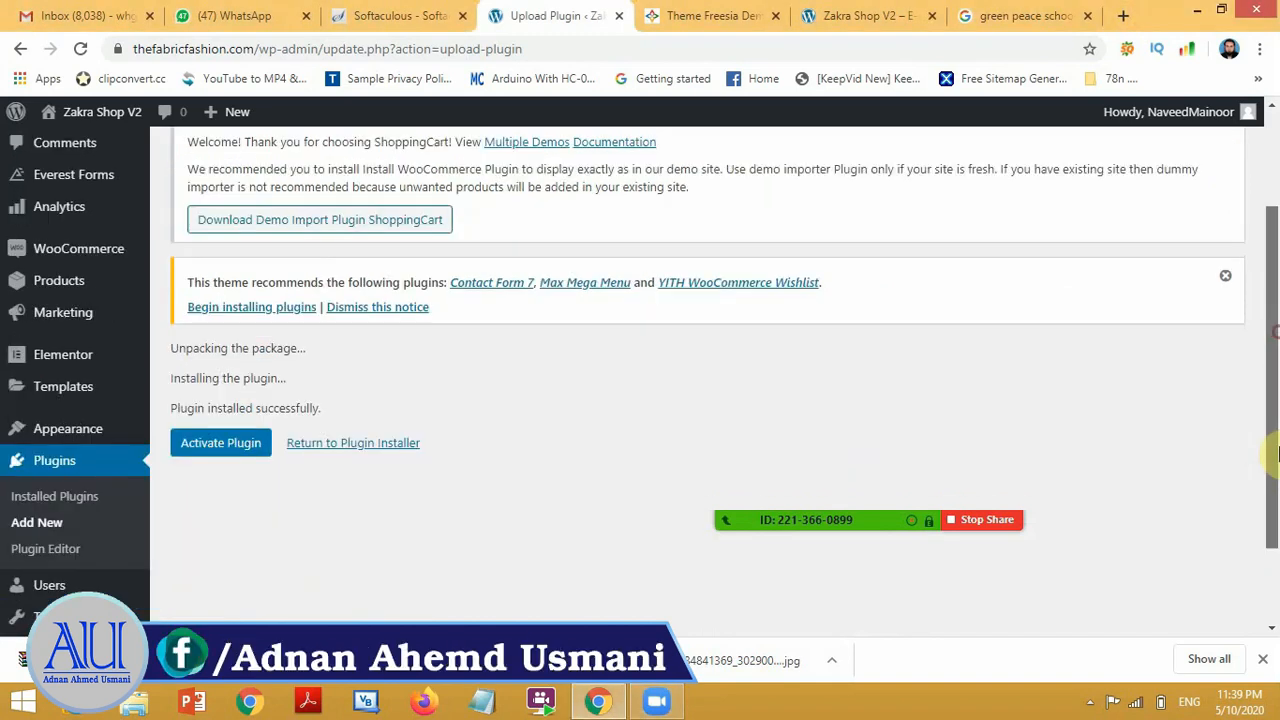
pyautogui.click(197, 393)
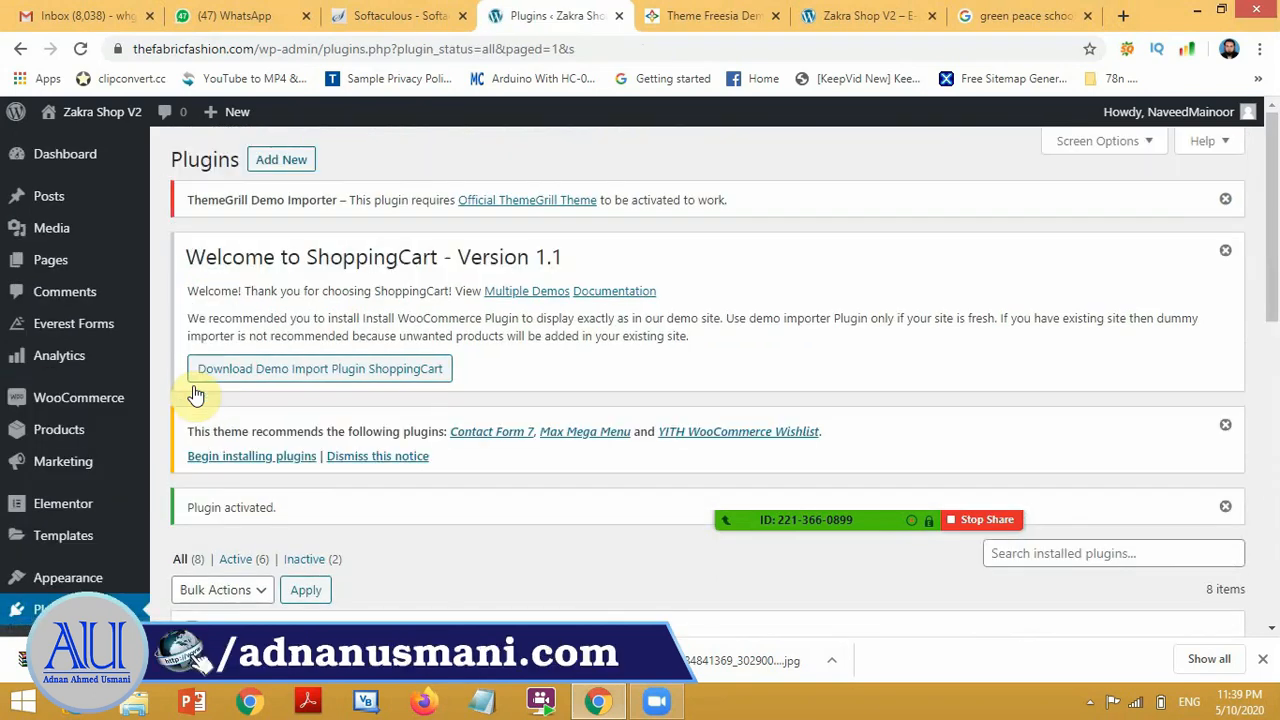
pyautogui.moveTo(1273, 297); pyautogui.dragTo(1275, 455)
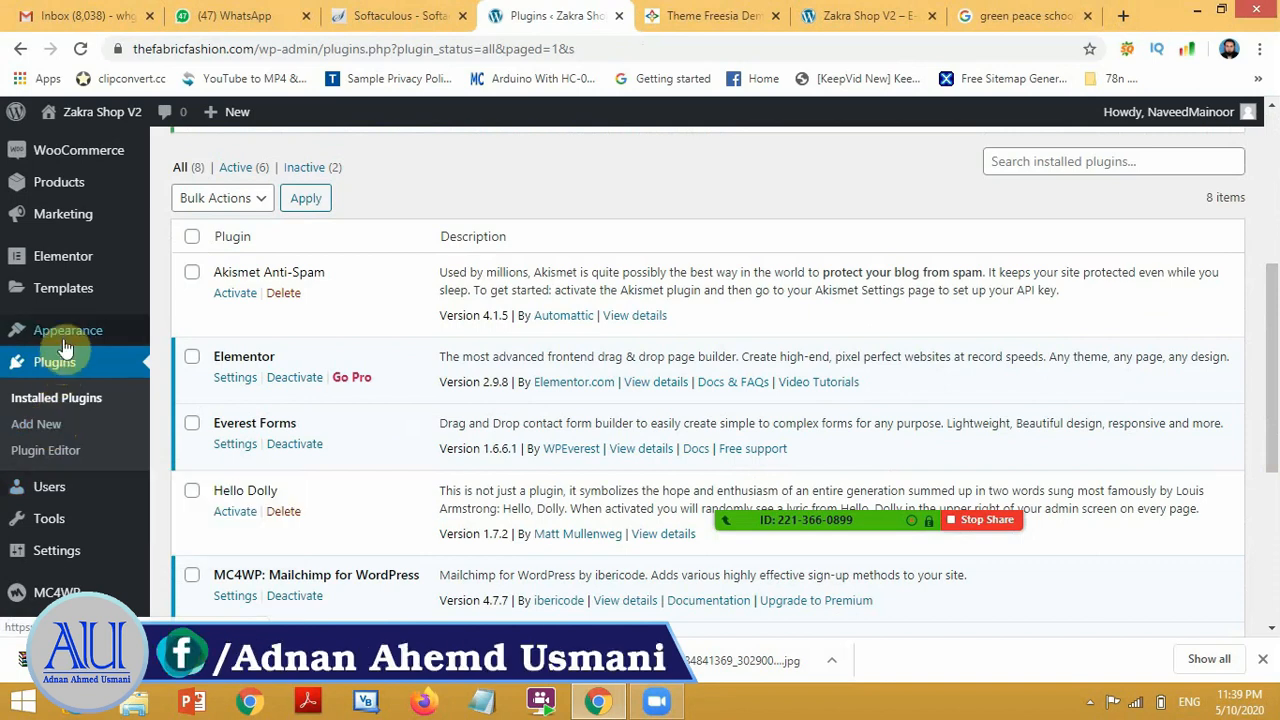
# Step: Open the site's installed themes and admit the waiting participant to the meeting
pyautogui.moveTo(67, 342)
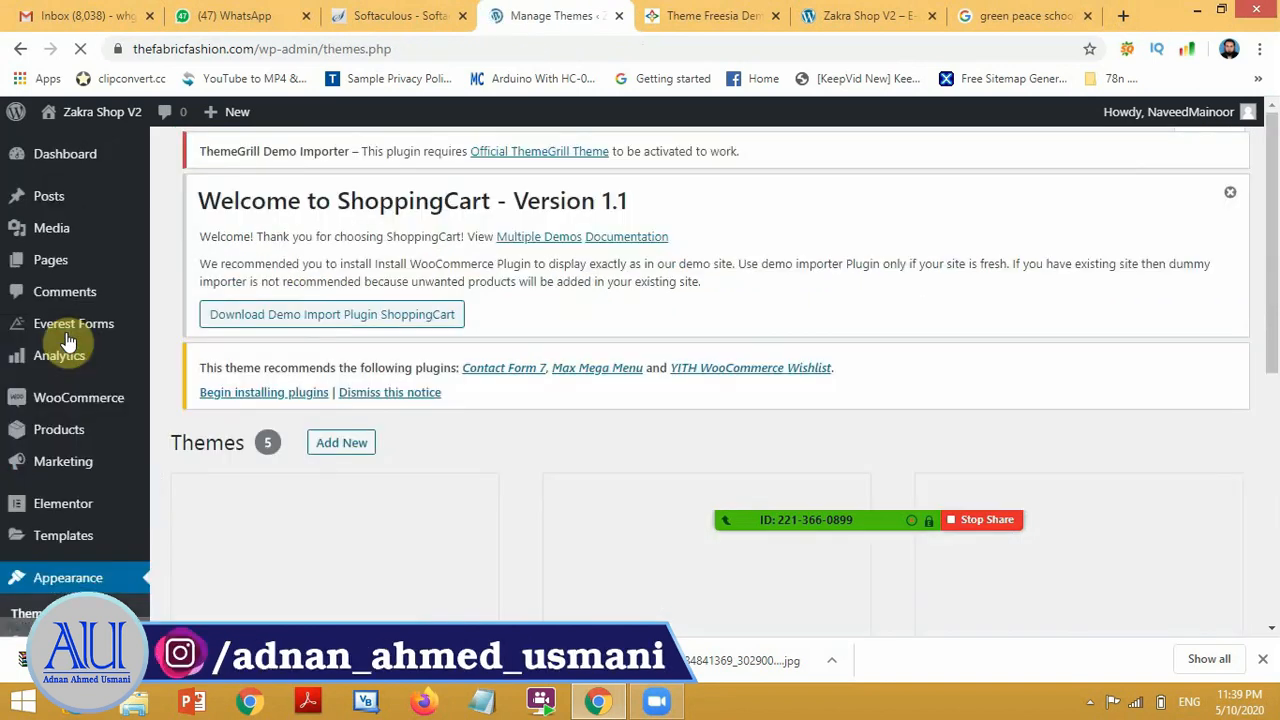
pyautogui.scroll(-4, 430, 255)
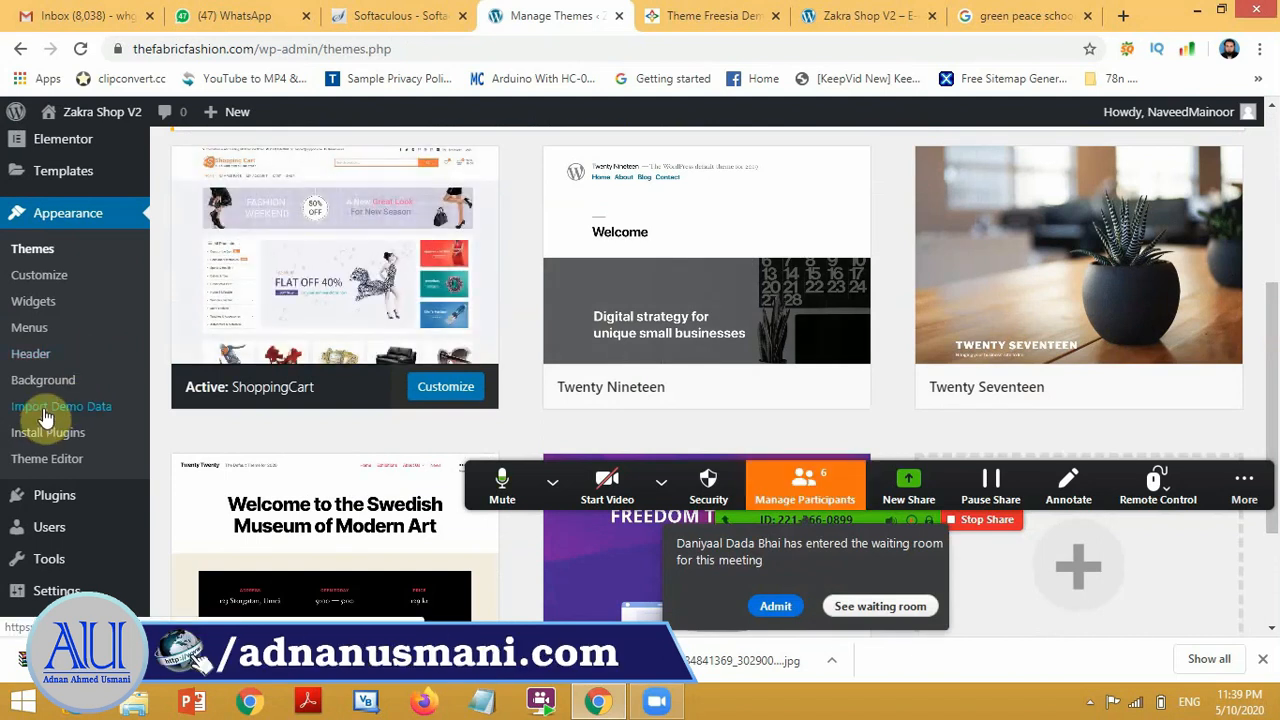
pyautogui.click(776, 607)
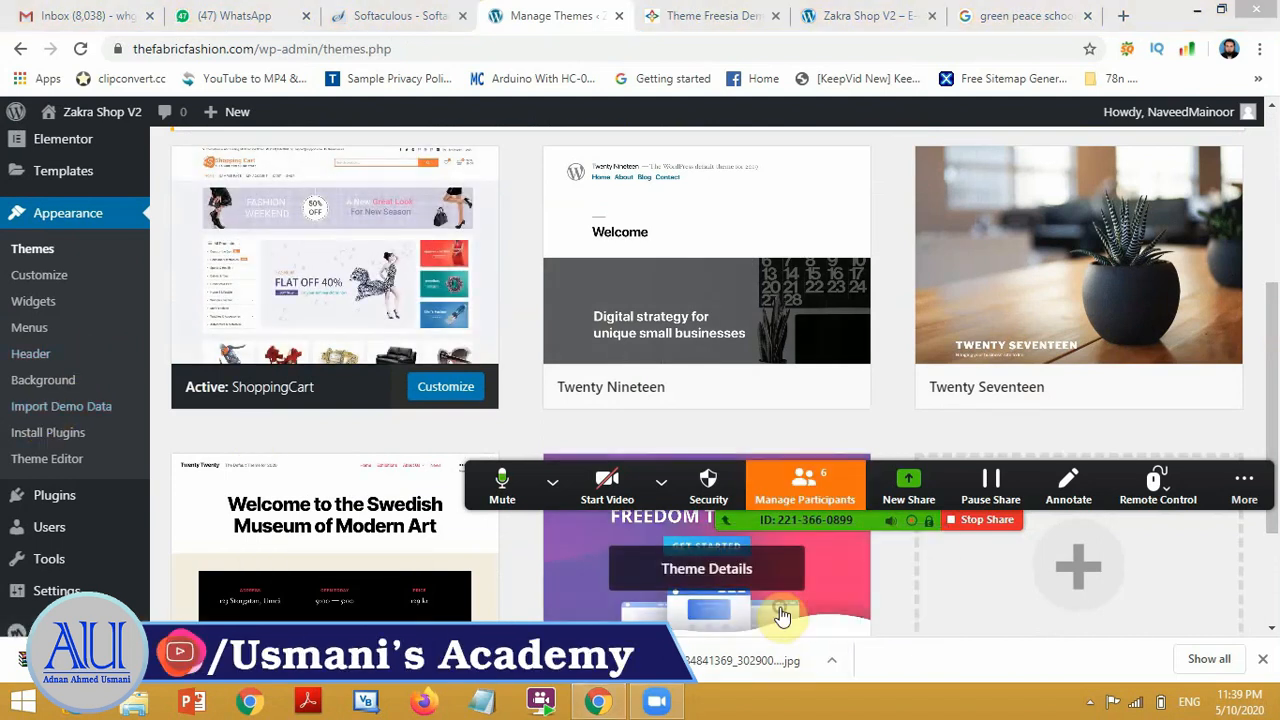
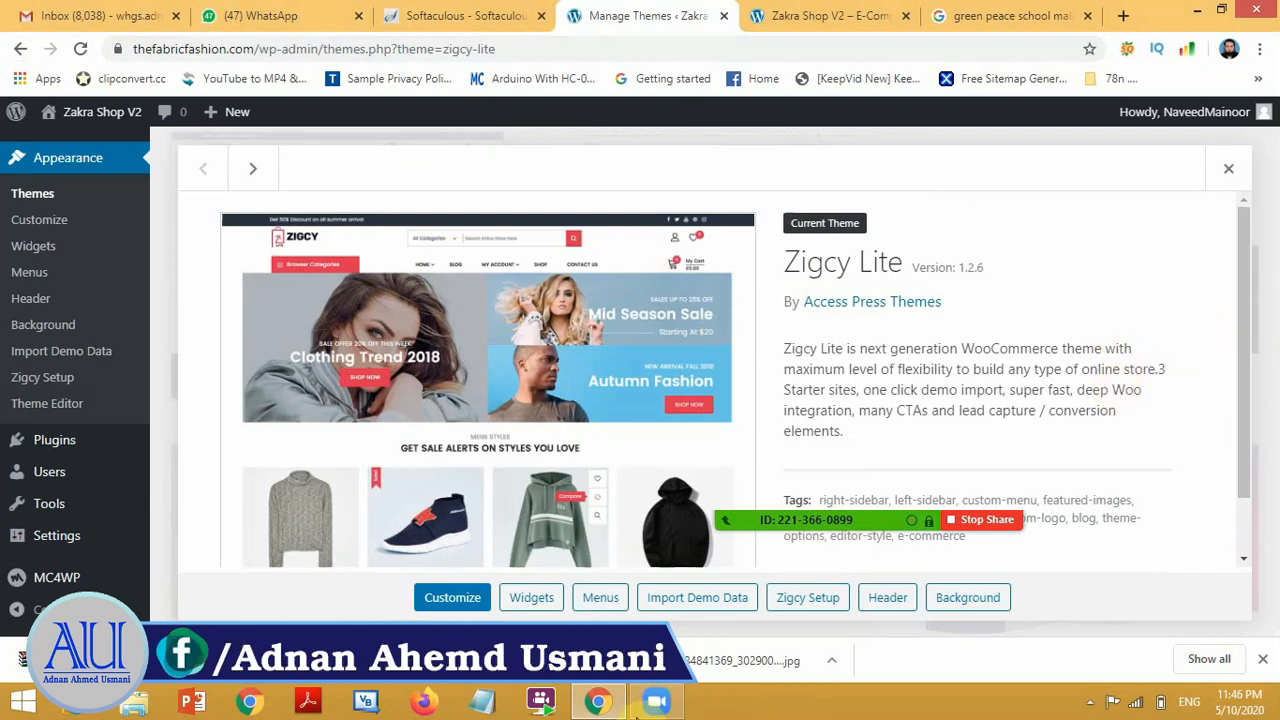
pyautogui.click(670, 598)
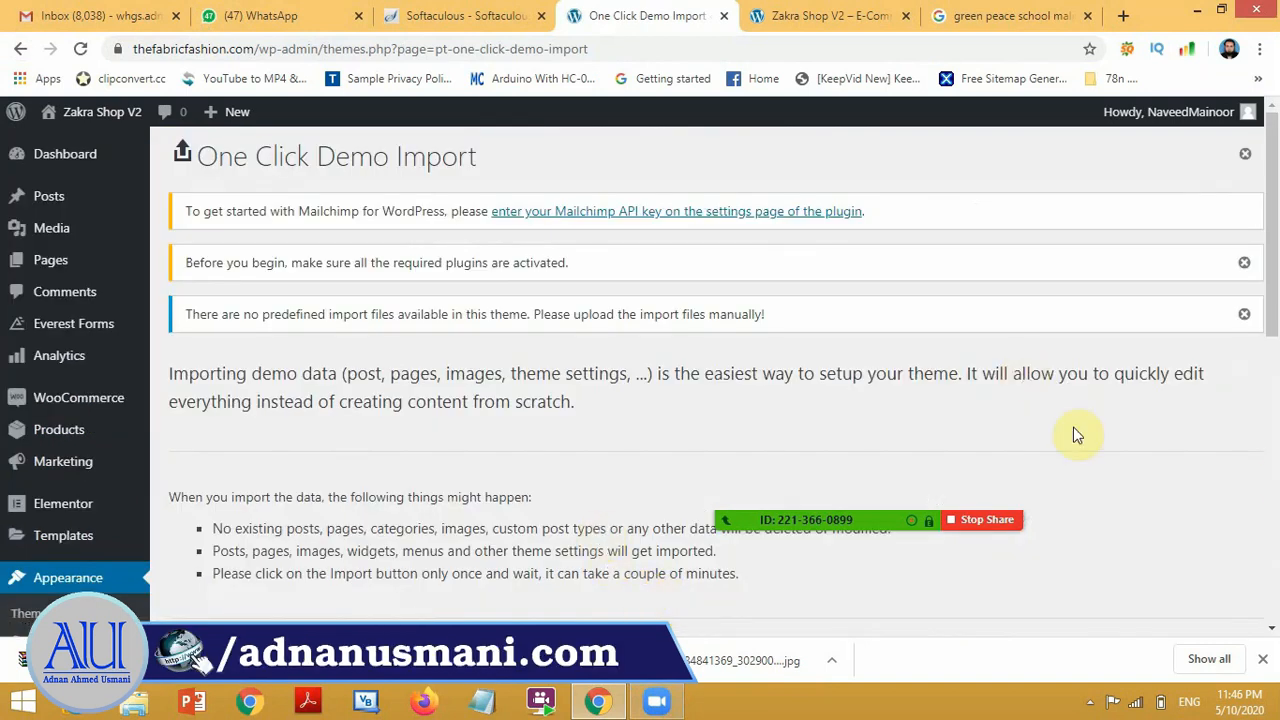
pyautogui.click(1276, 472)
pyautogui.moveTo(1276, 472); pyautogui.dragTo(1197, 140)
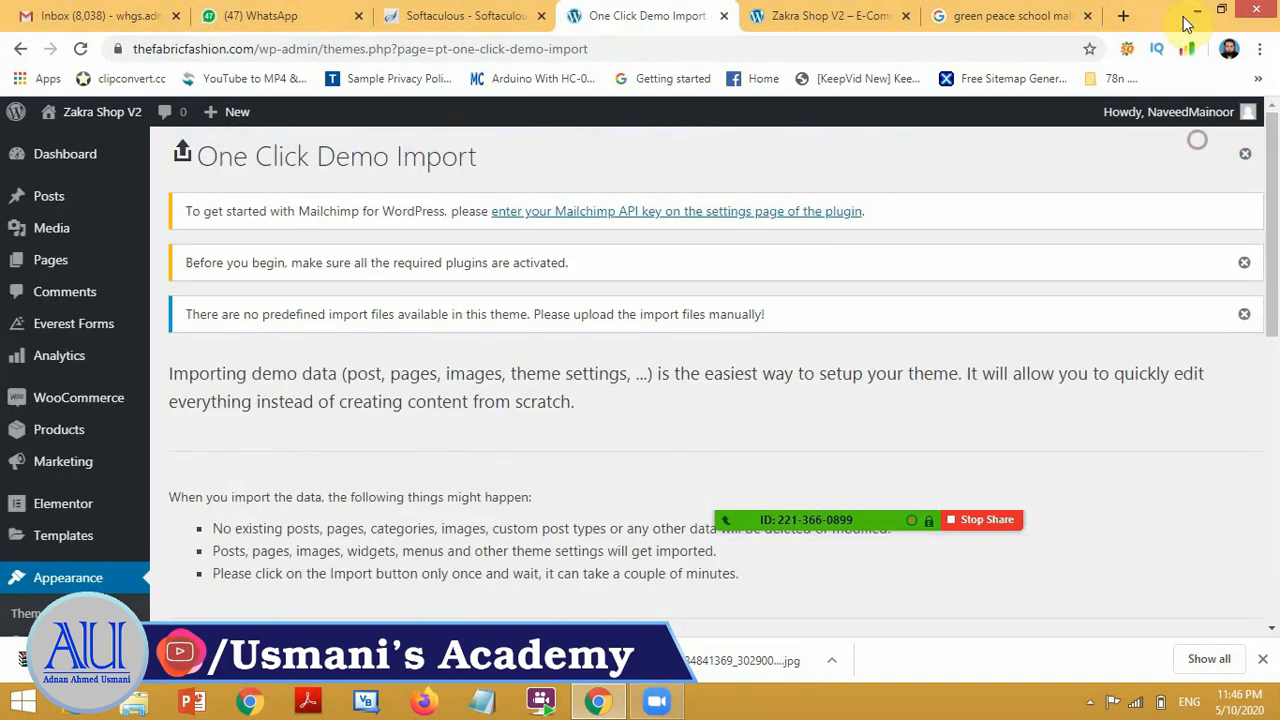
pyautogui.click(16, 50)
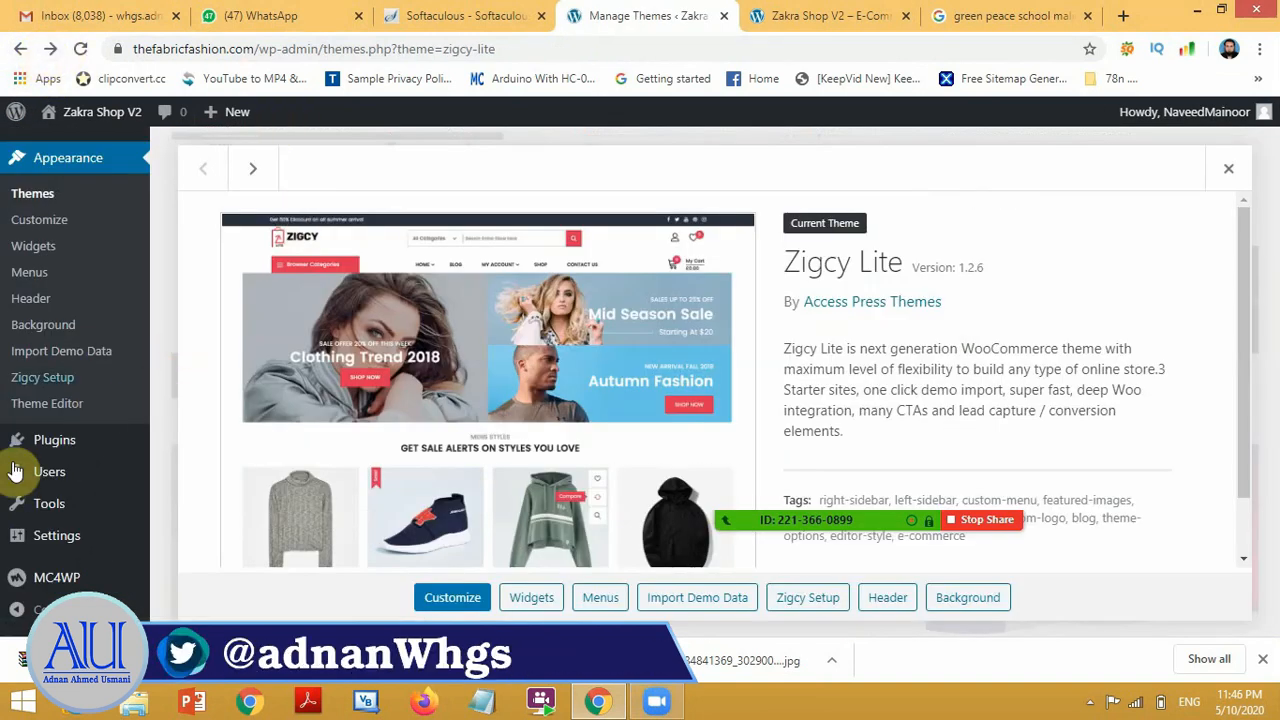
# Step: Close the Zigcy Lite theme details and open the theme's ready-to-use starter sites
pyautogui.click(1231, 165)
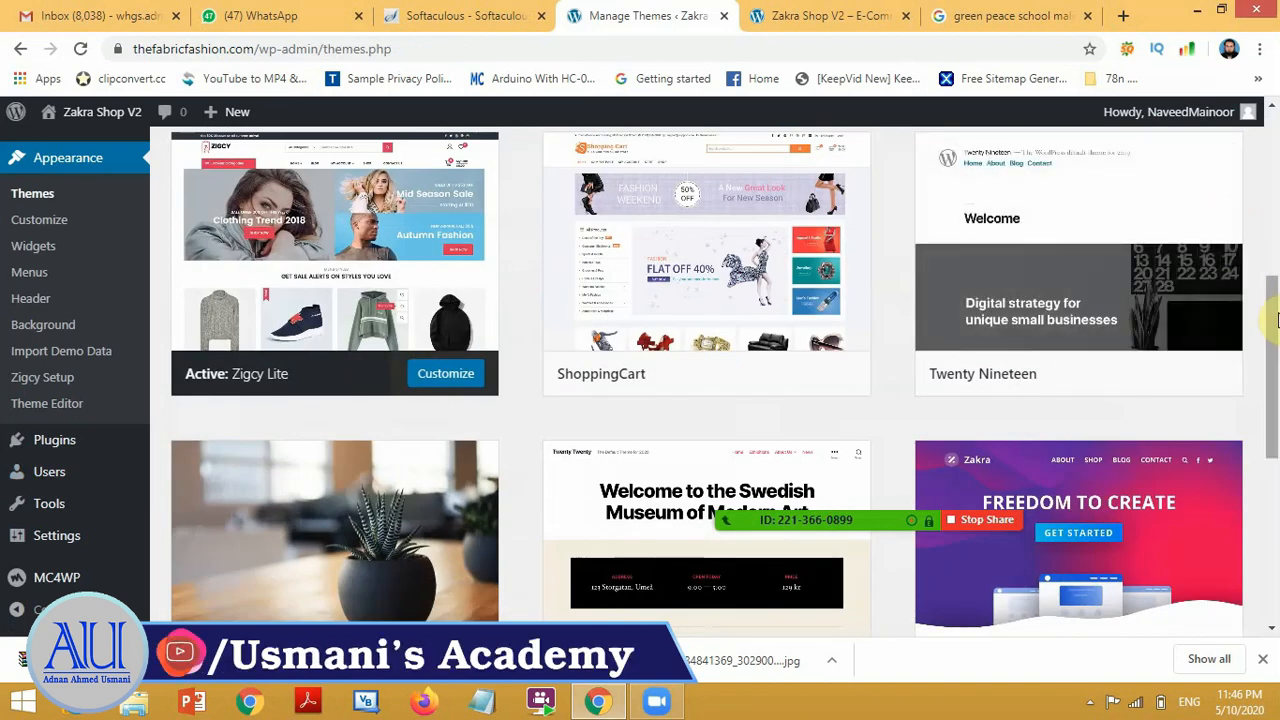
pyautogui.moveTo(1272, 370); pyautogui.dragTo(1265, 221)
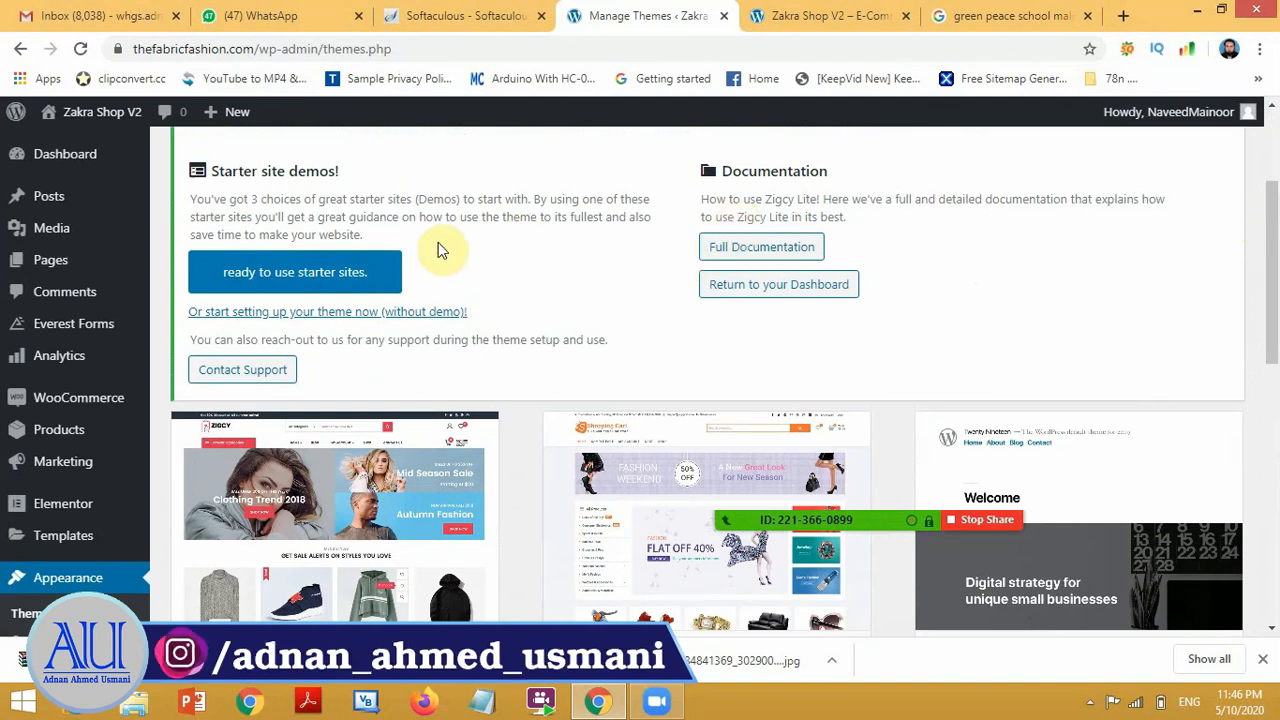
pyautogui.click(371, 289)
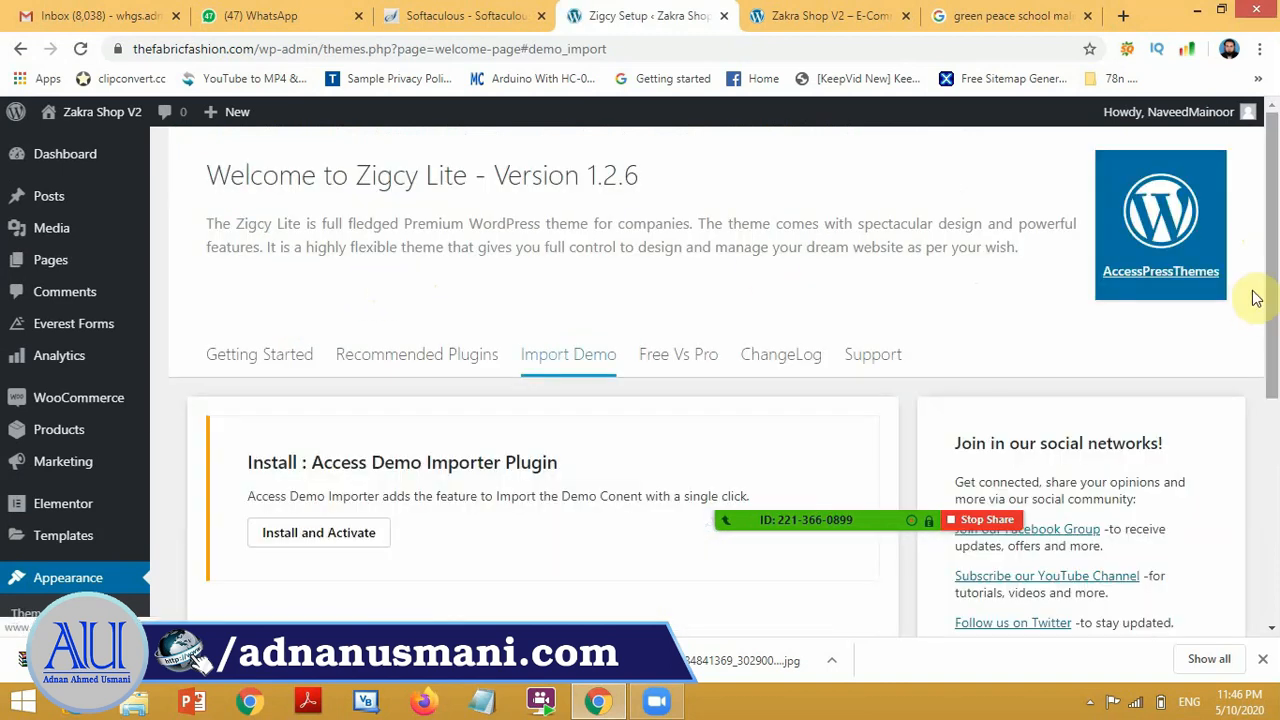
pyautogui.scroll(-2, 1268, 251)
pyautogui.scroll(2, 1268, 242)
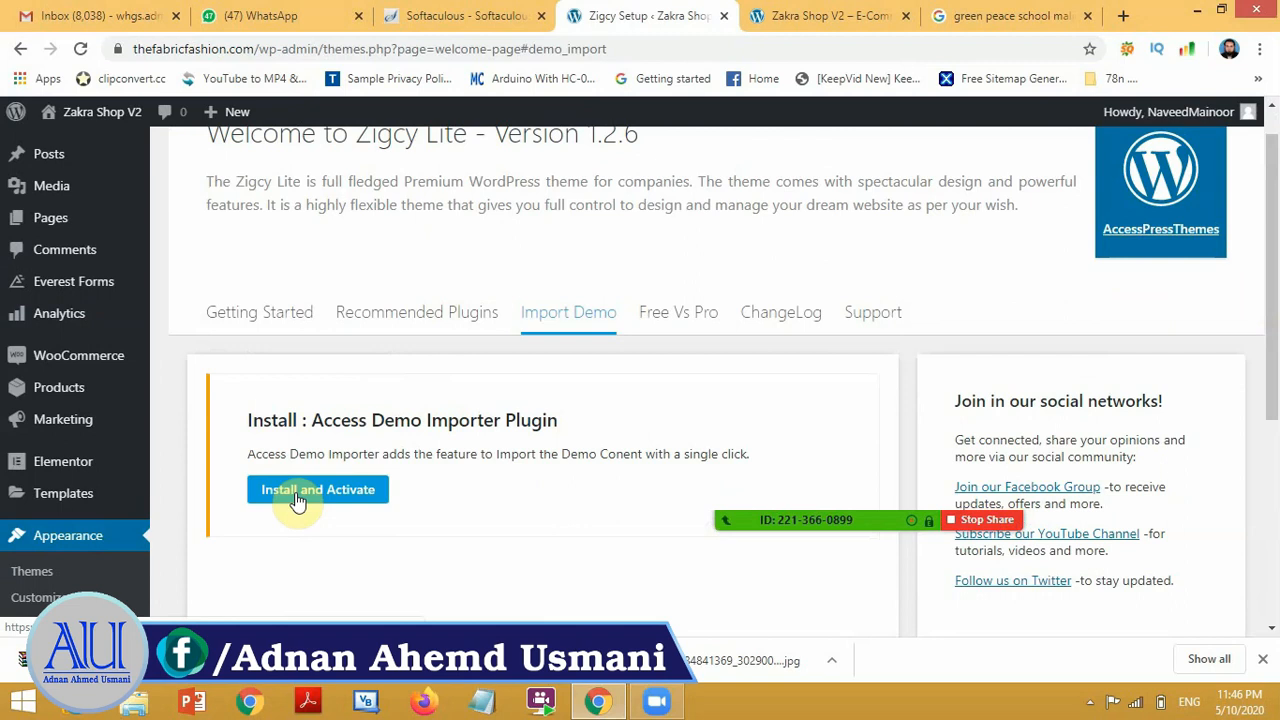
pyautogui.click(21, 52)
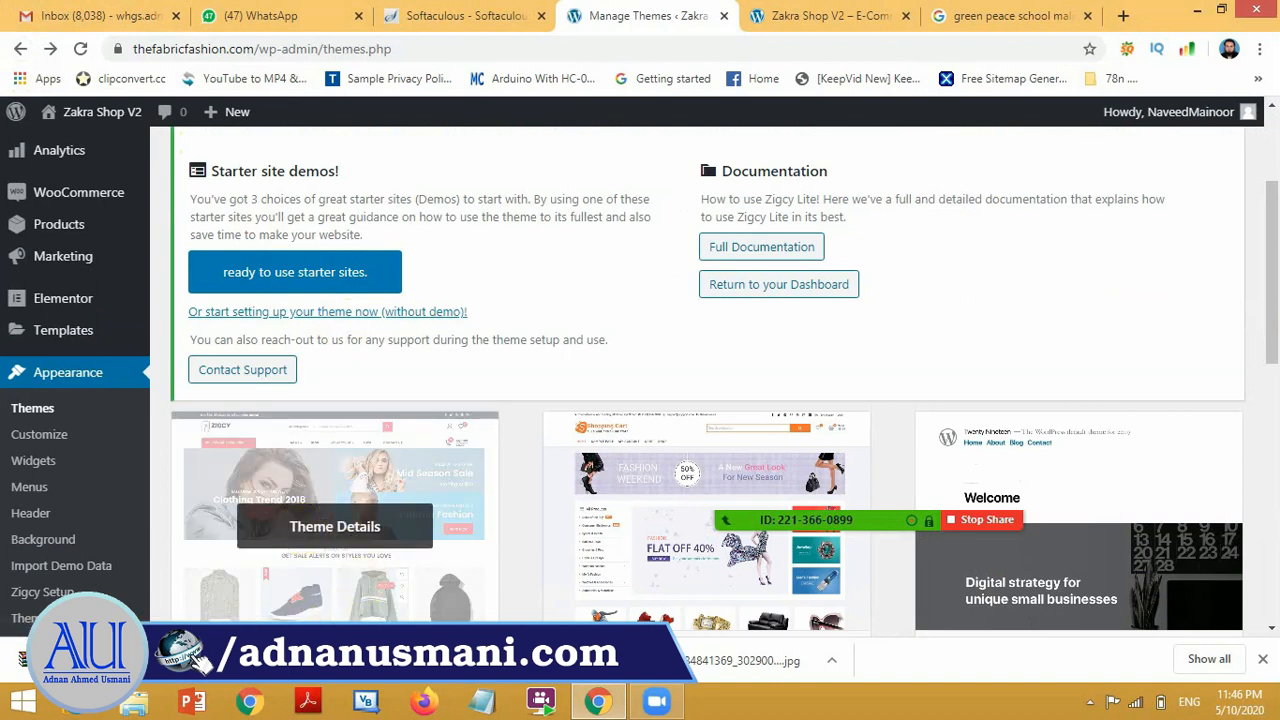
pyautogui.moveTo(1276, 268)
pyautogui.mouseDown()
pyautogui.moveTo(1276, 372)
pyautogui.moveTo(1274, 244)
pyautogui.mouseUp()
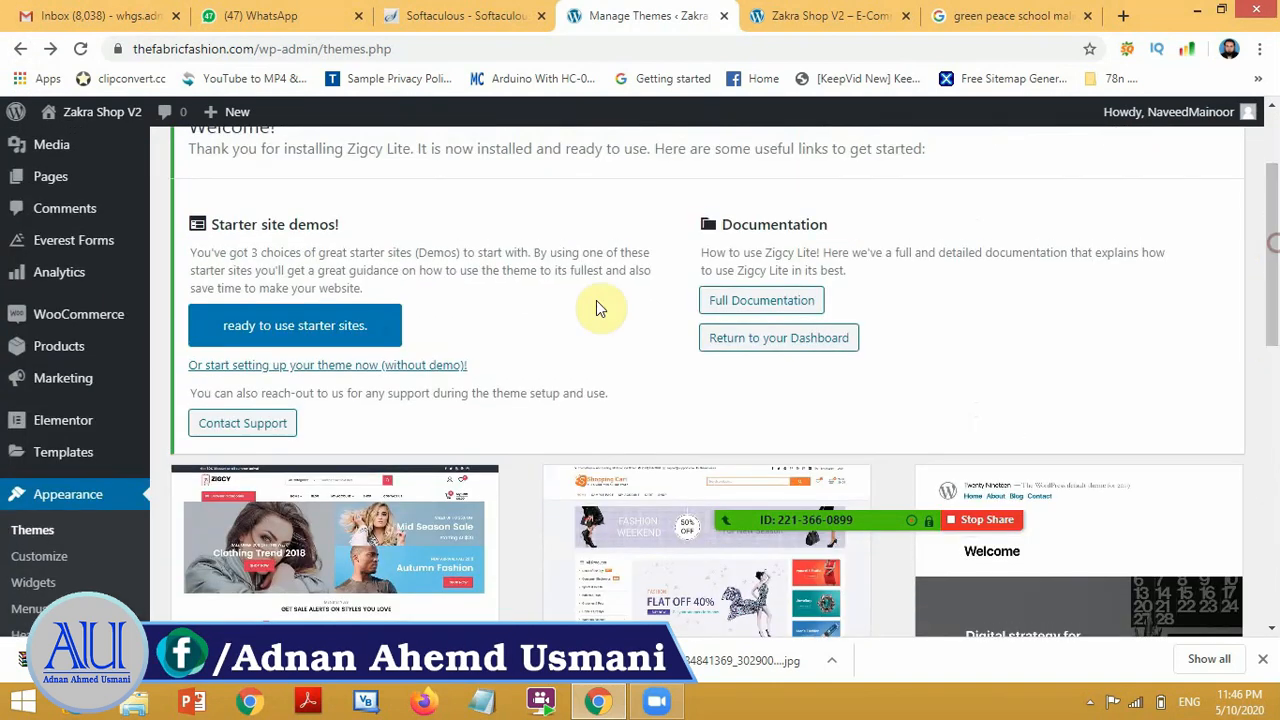
pyautogui.click(389, 325)
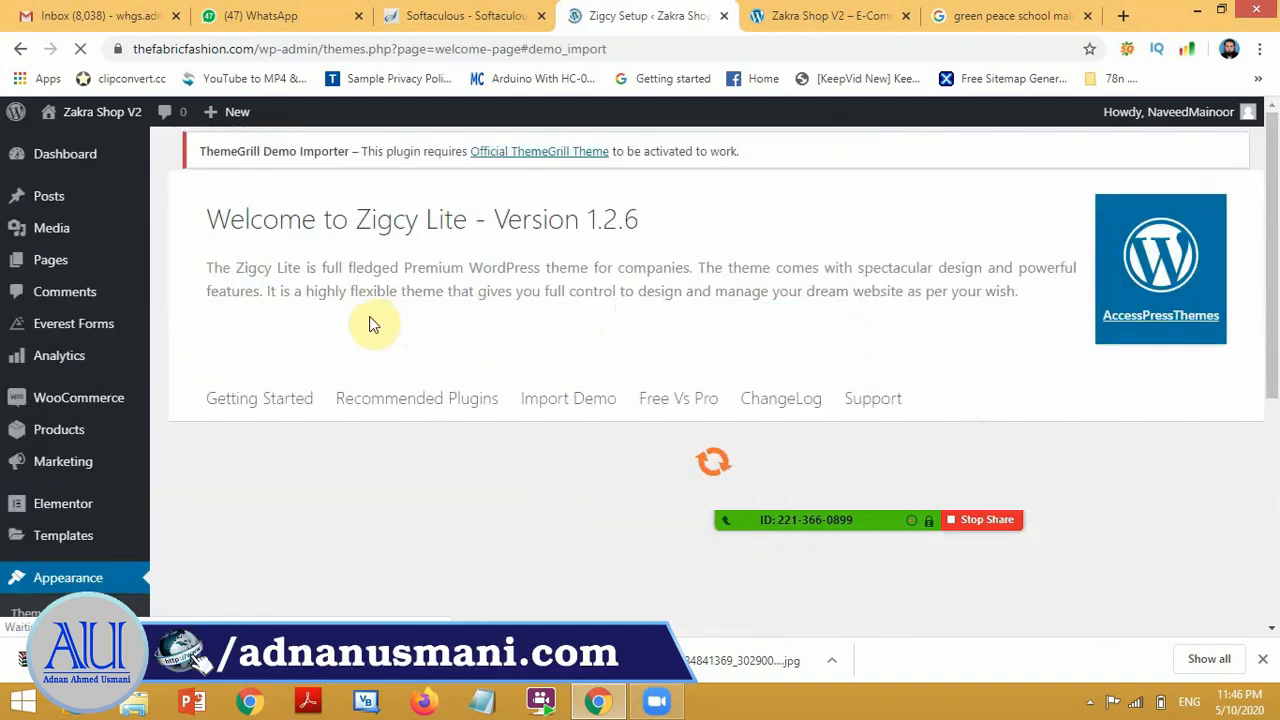
# Step: Install and activate the Access Demo Importer plugin and choose the Fashion Demo starter site for import
pyautogui.scroll(-1, 1278, 145)
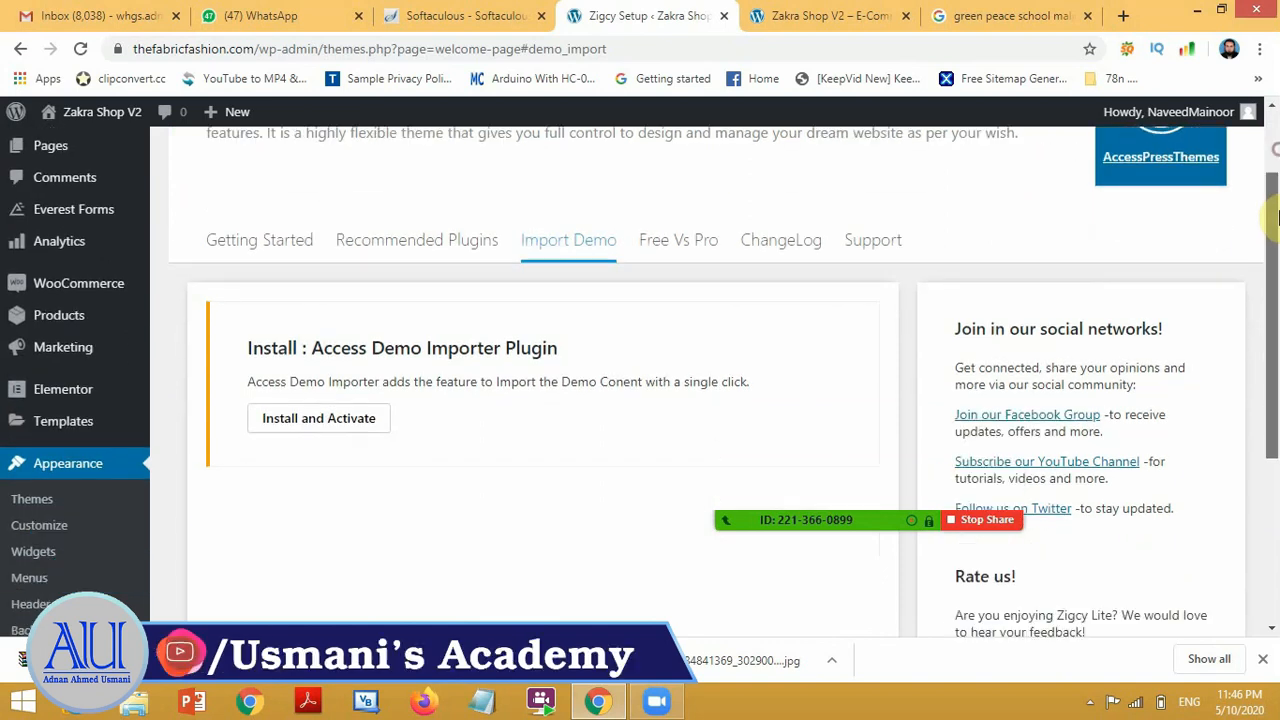
pyautogui.click(327, 429)
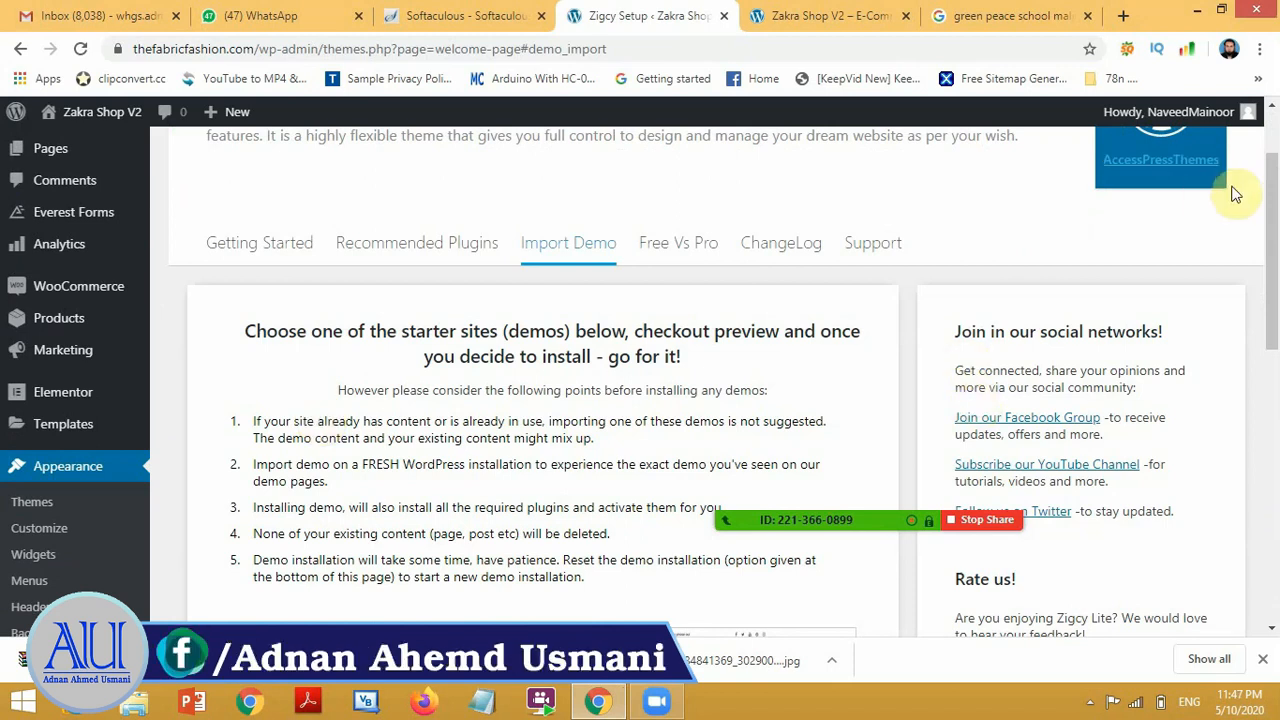
pyautogui.moveTo(1274, 250); pyautogui.dragTo(1276, 423)
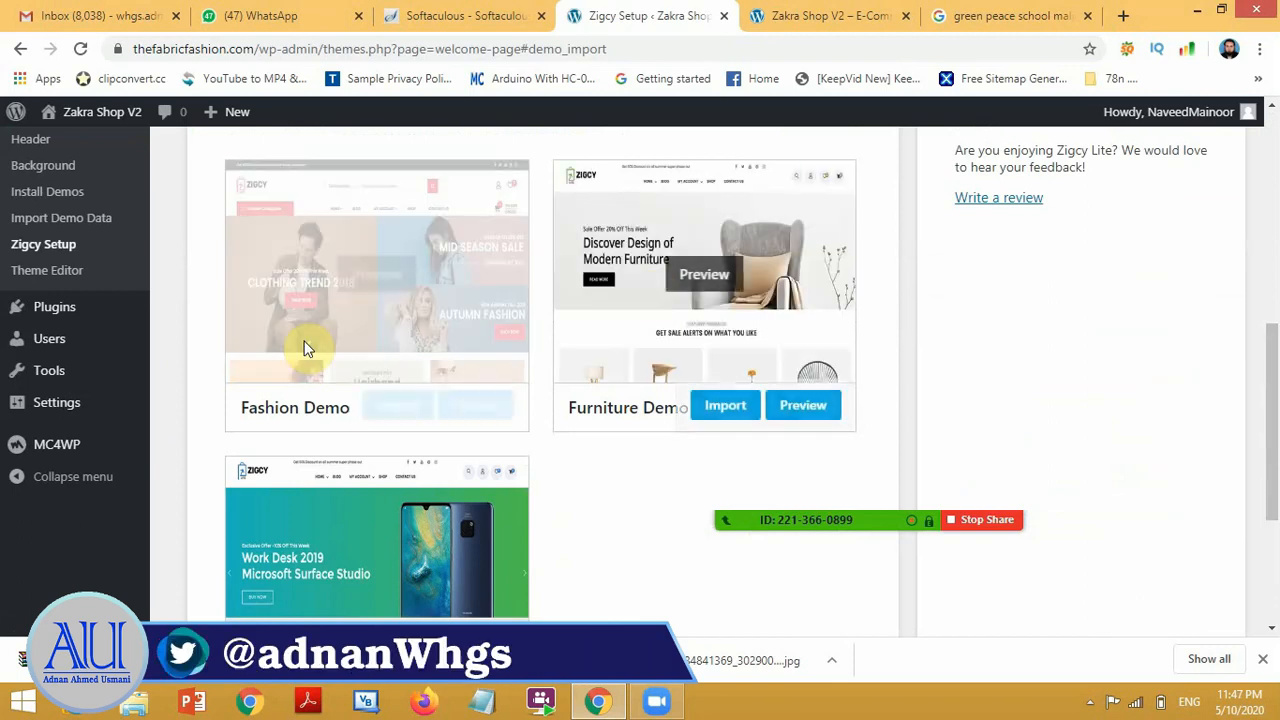
pyautogui.moveTo(306, 343)
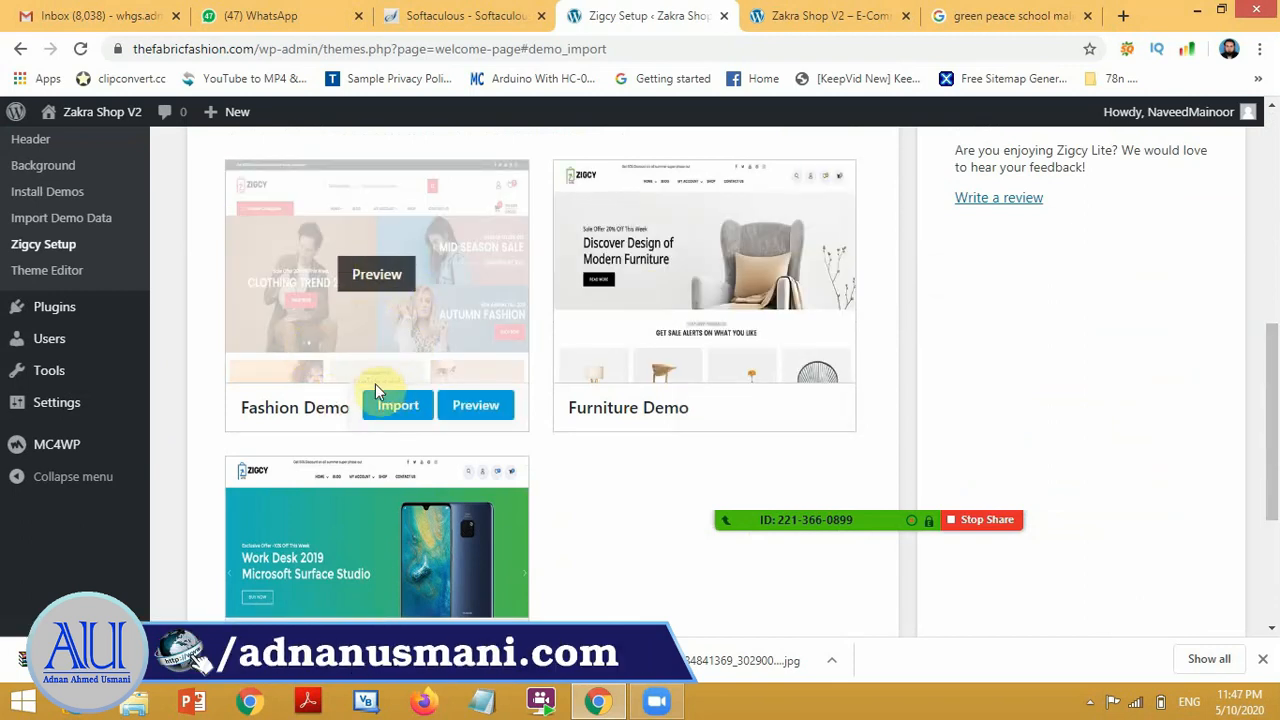
pyautogui.click(380, 400)
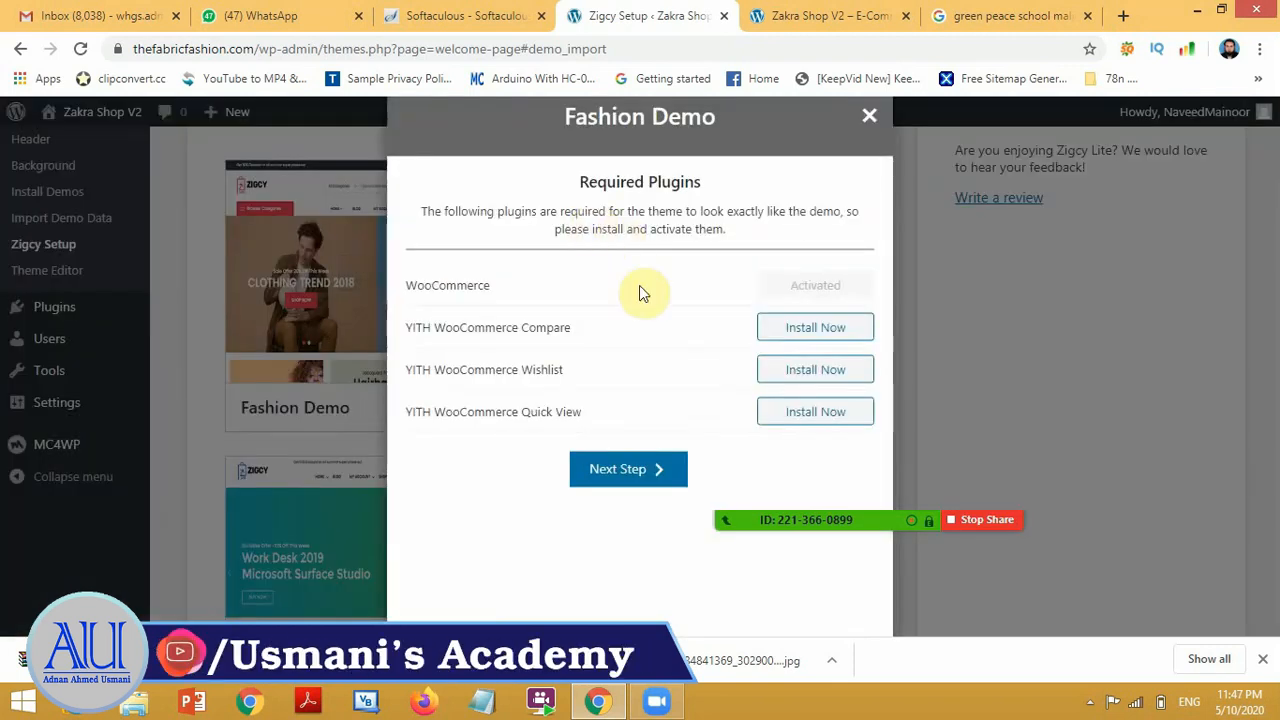
# Step: Install the required YITH WooCommerce Compare, Wishlist and Quick View plugins and start importing the demo's XML data, customizer settings and widgets
pyautogui.click(800, 332)
pyautogui.click(801, 367)
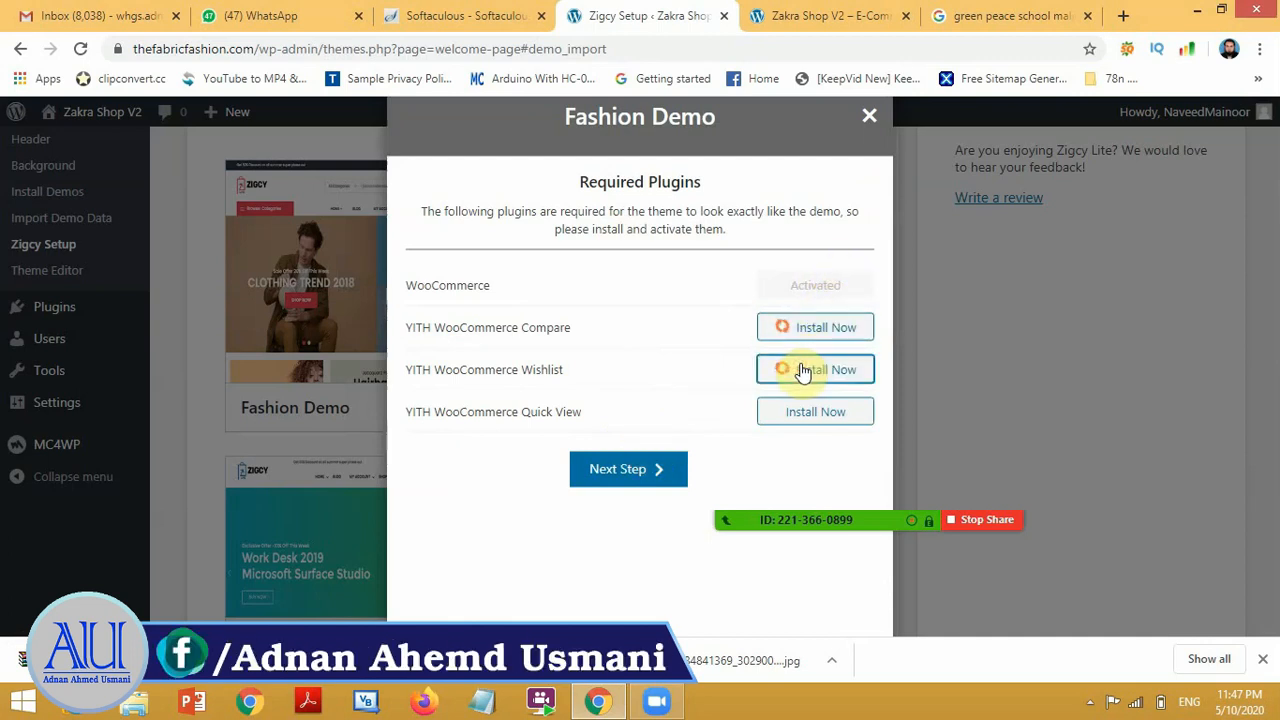
pyautogui.click(821, 412)
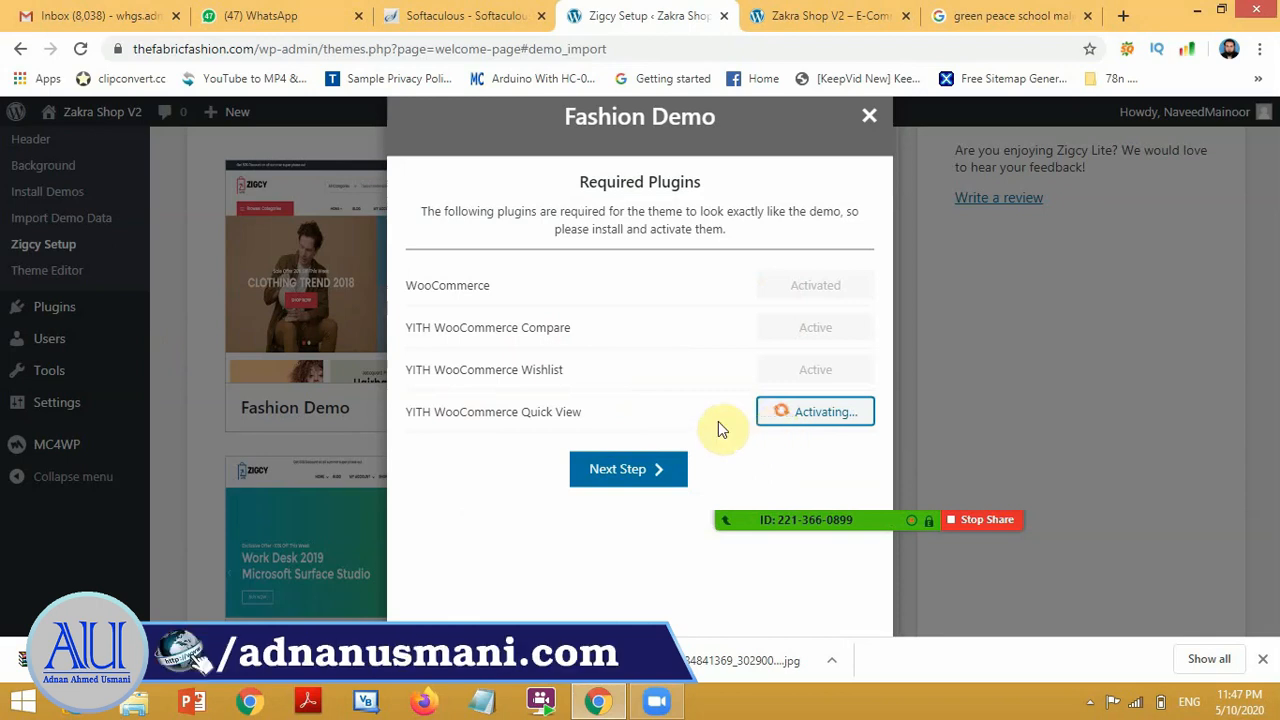
pyautogui.click(620, 472)
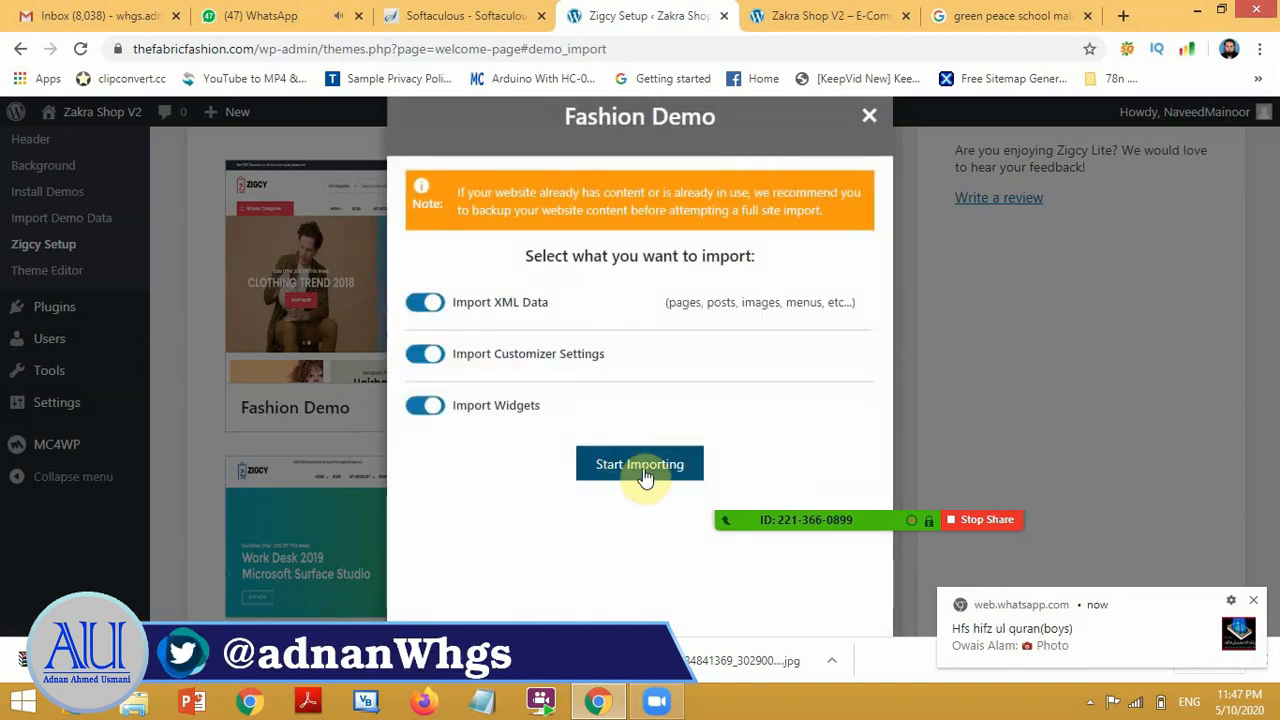
pyautogui.click(645, 475)
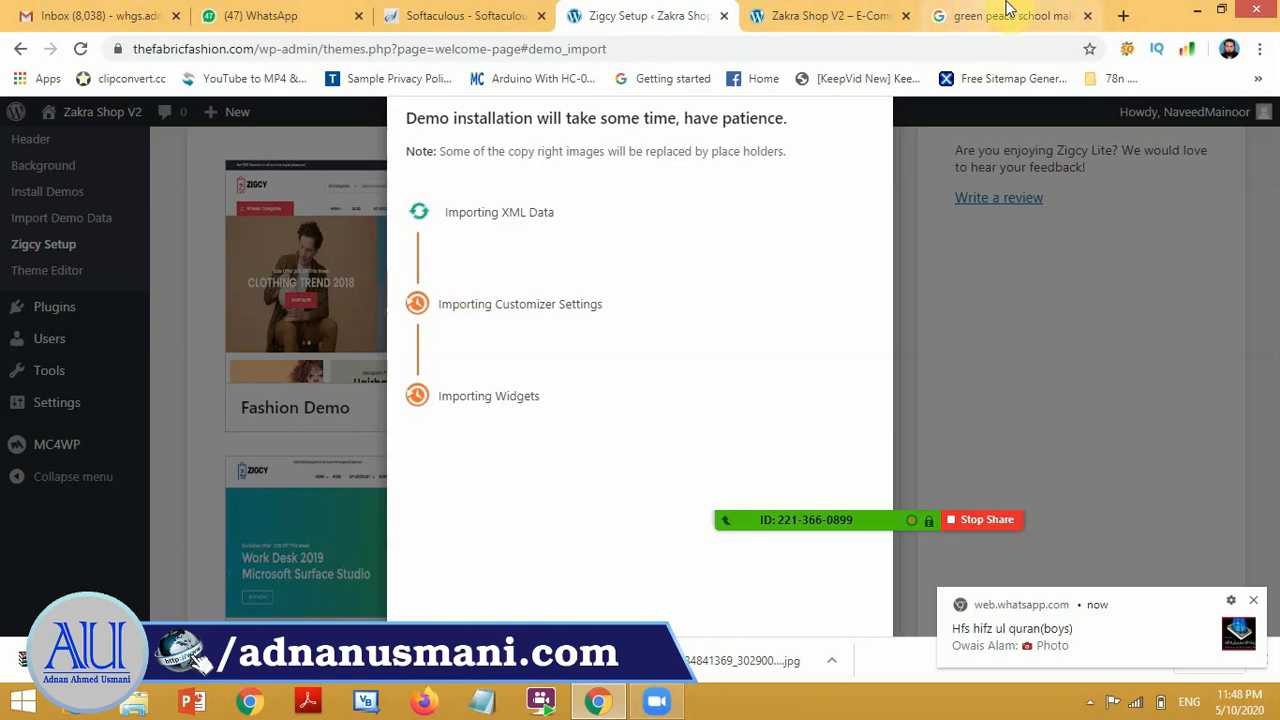
# Step: Check the participants' microphone status in the meeting during the Fashion Demo import, and minimise the list
pyautogui.click(808, 490)
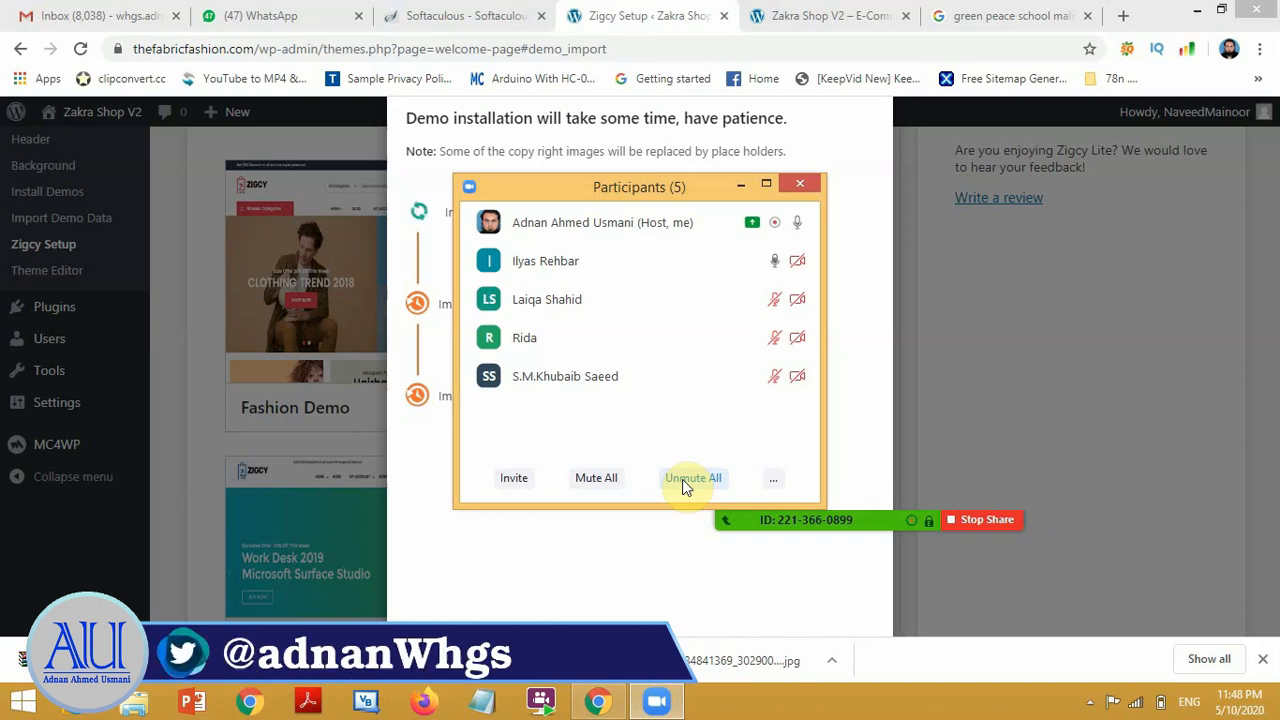
pyautogui.click(741, 185)
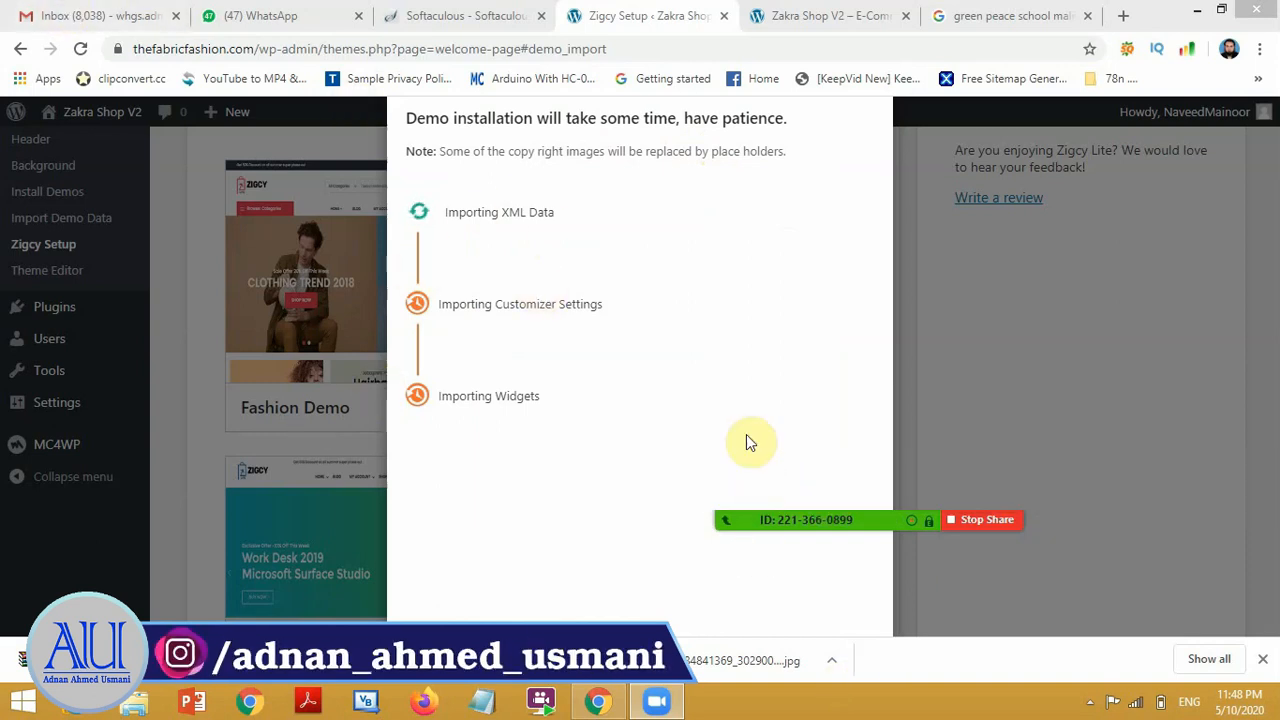
pyautogui.click(796, 493)
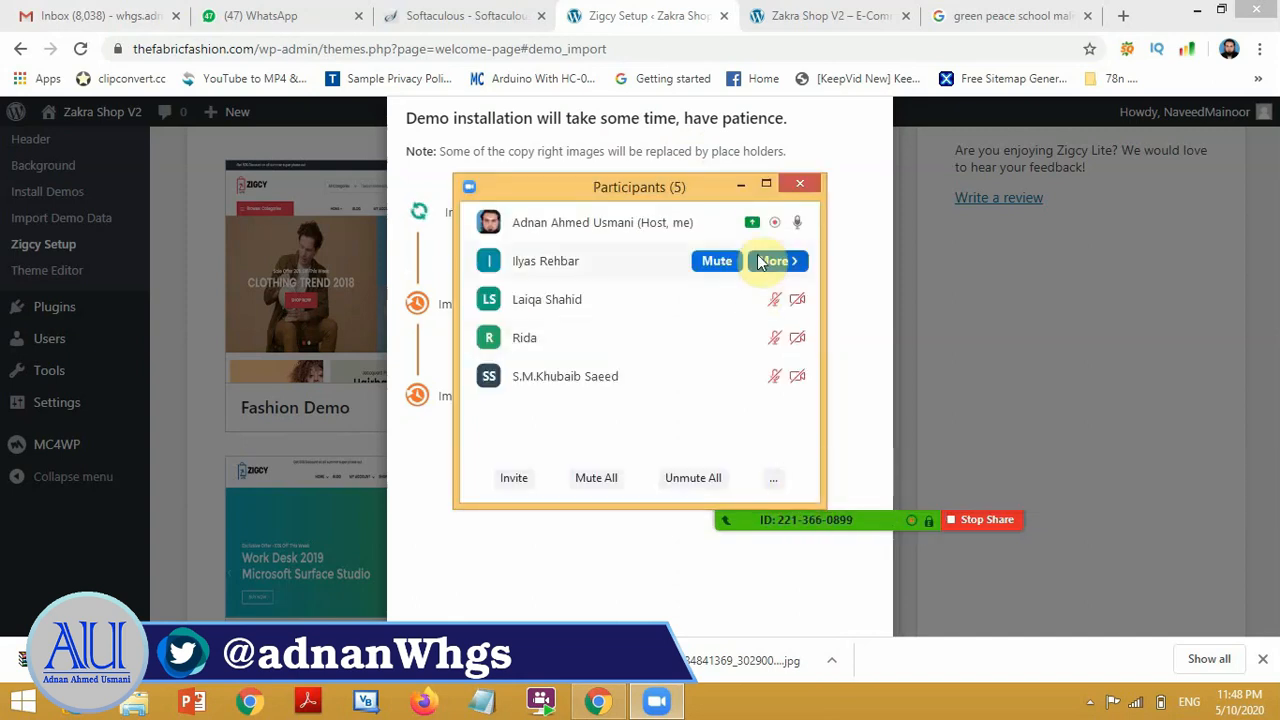
pyautogui.click(740, 185)
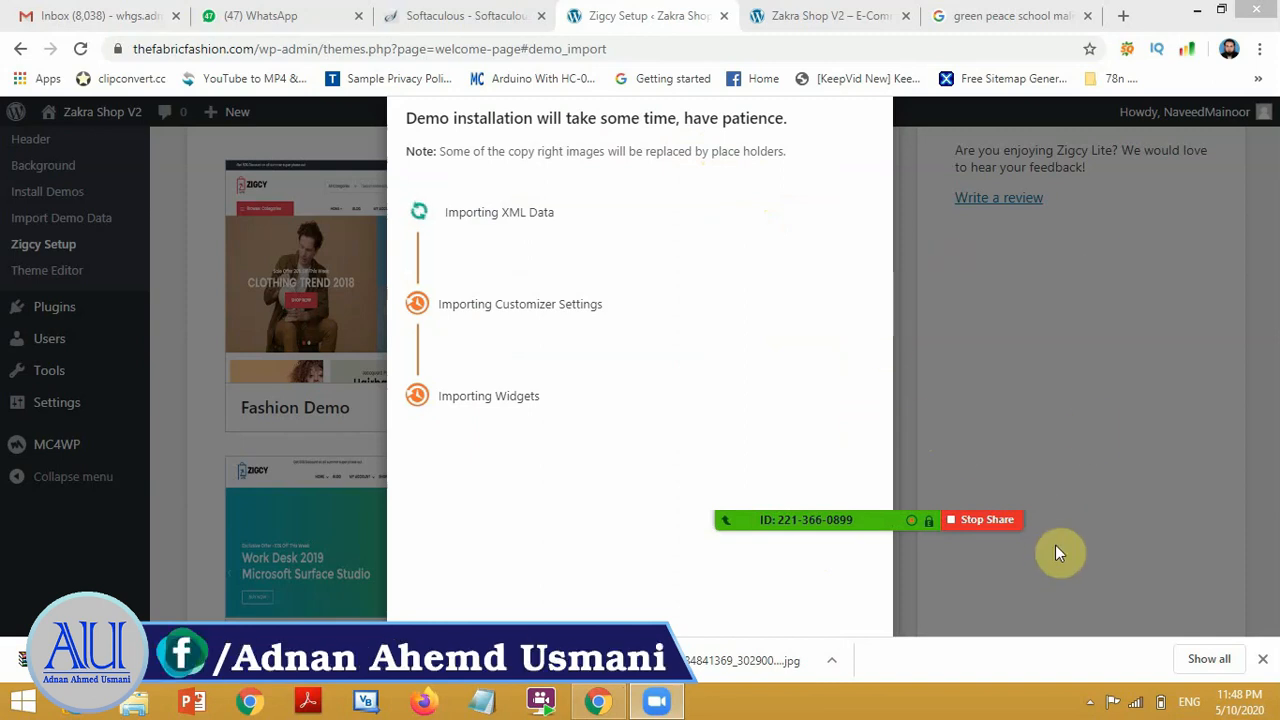
pyautogui.moveTo(786, 520)
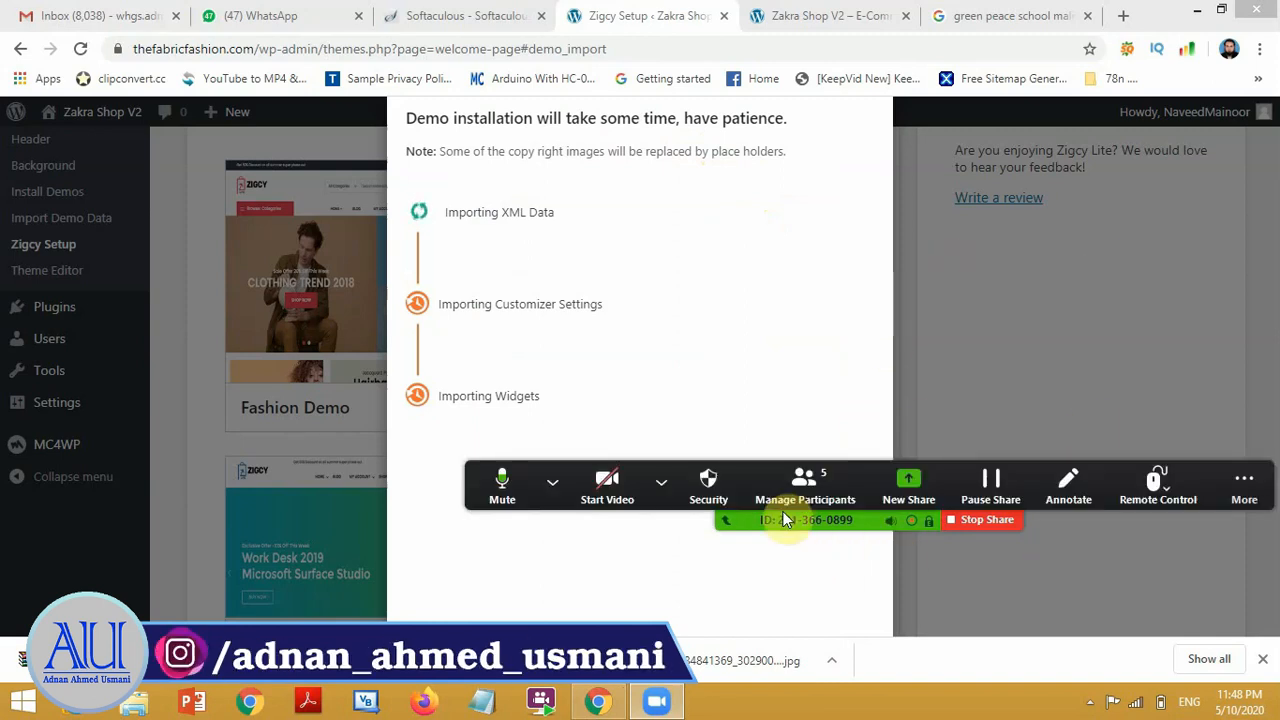
pyautogui.click(797, 488)
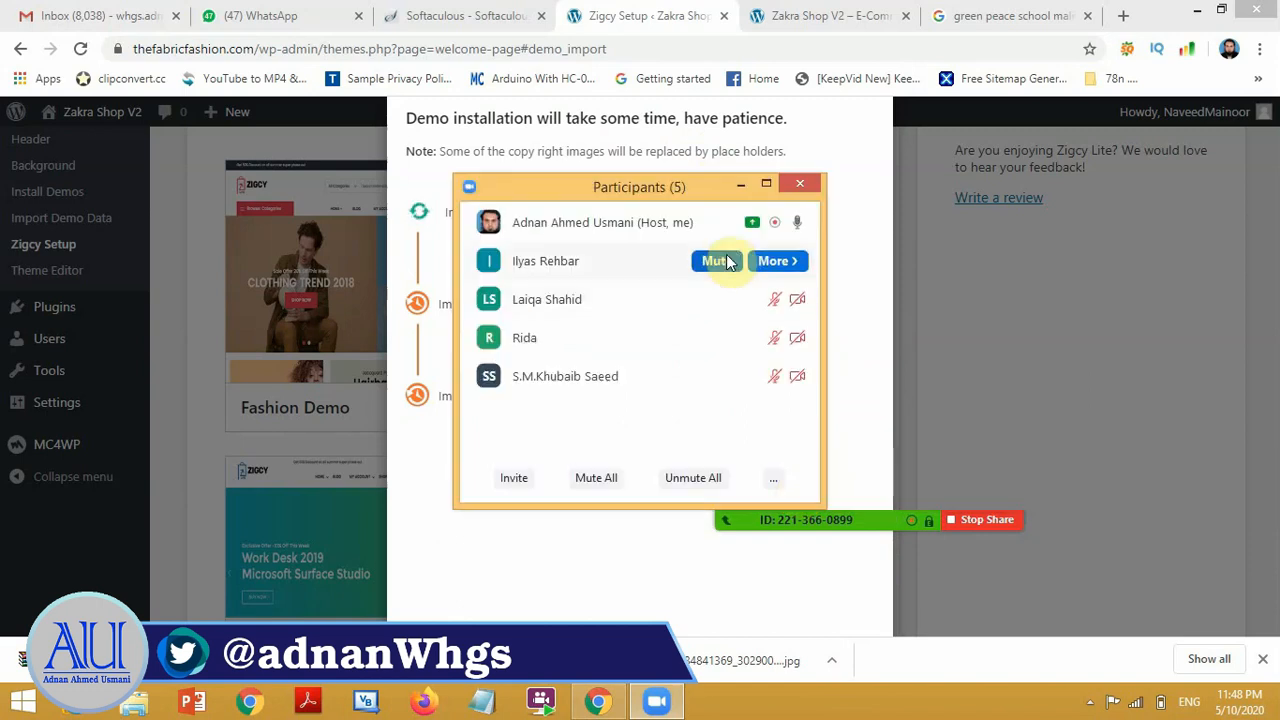
pyautogui.click(741, 186)
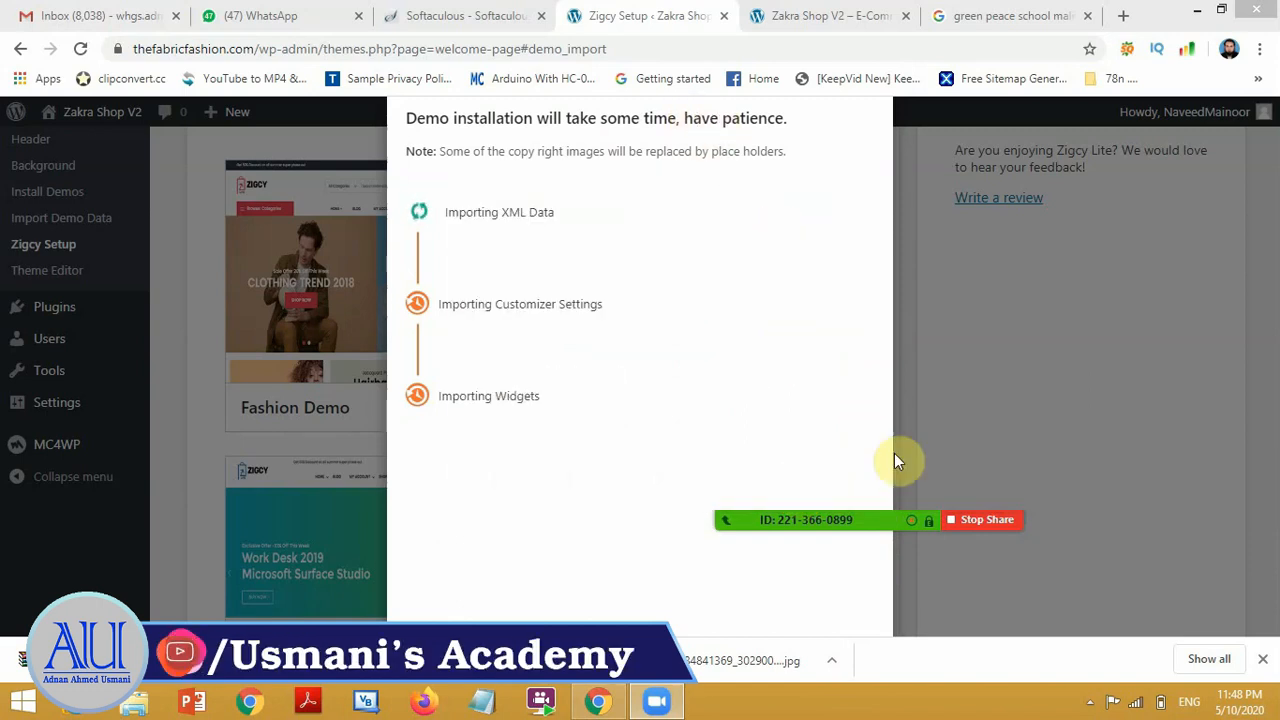